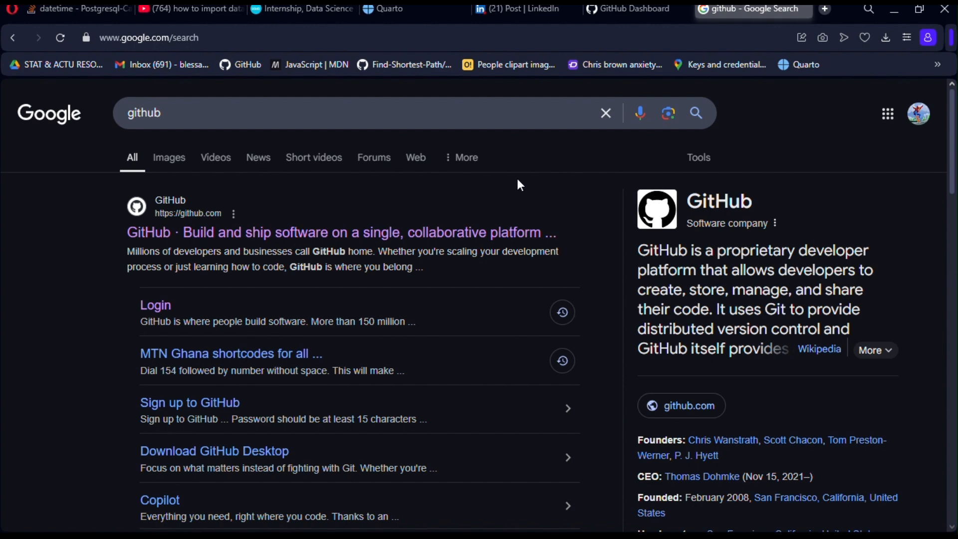
Step: Open GitHub and look through the README of the food_order_analysis repository, including its table of contents and project overview
click(159, 310)
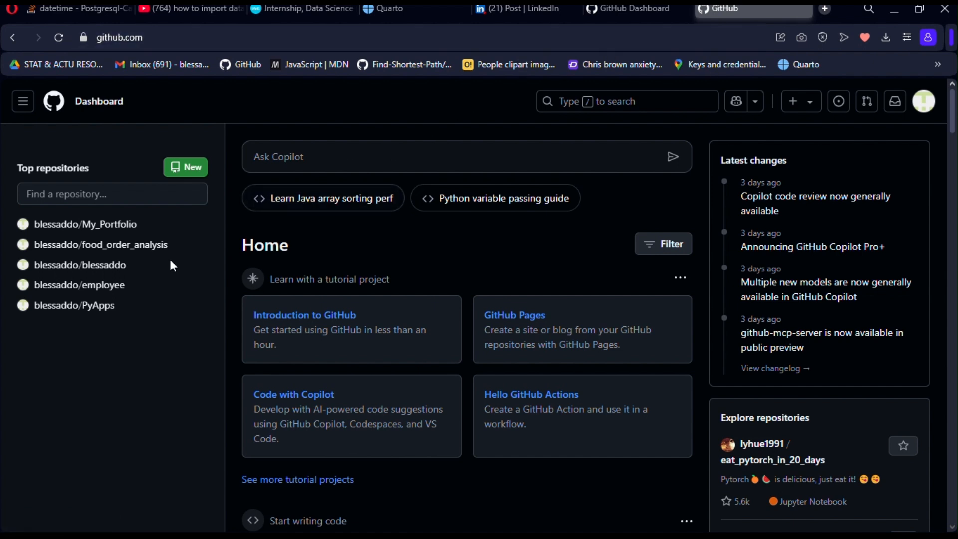
click(107, 245)
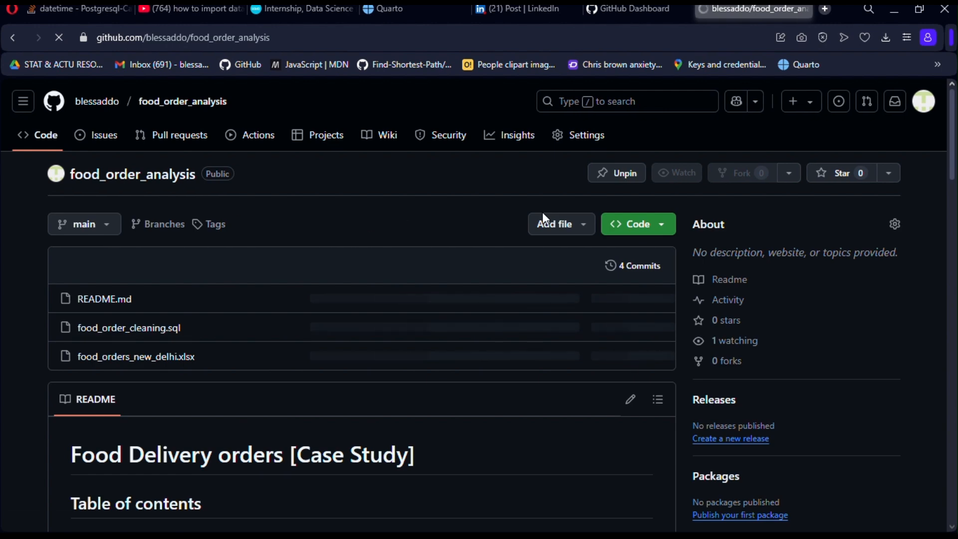
scroll(943, 188, down, 4)
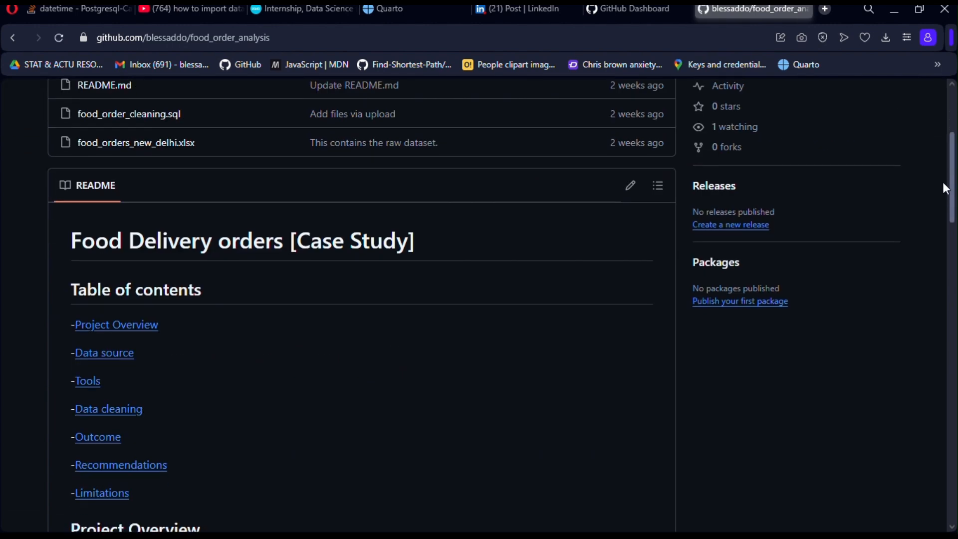
scroll(942, 188, down, 1)
scroll(940, 196, down, 1)
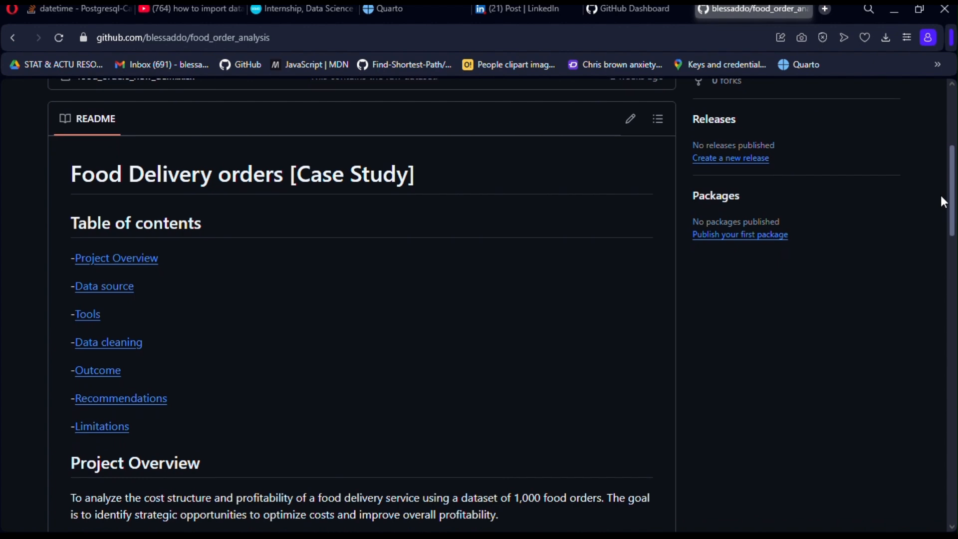
scroll(942, 200, down, 1)
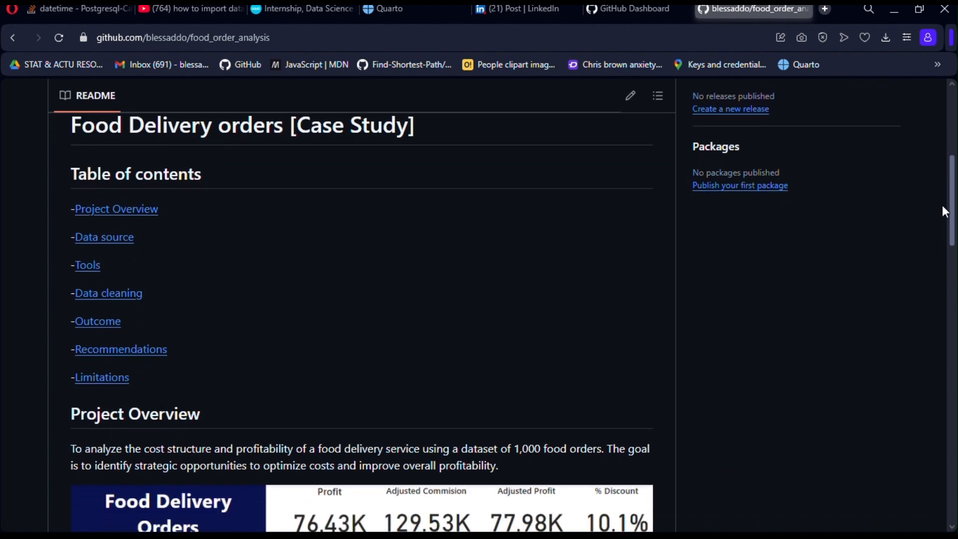
scroll(943, 212, down, 1)
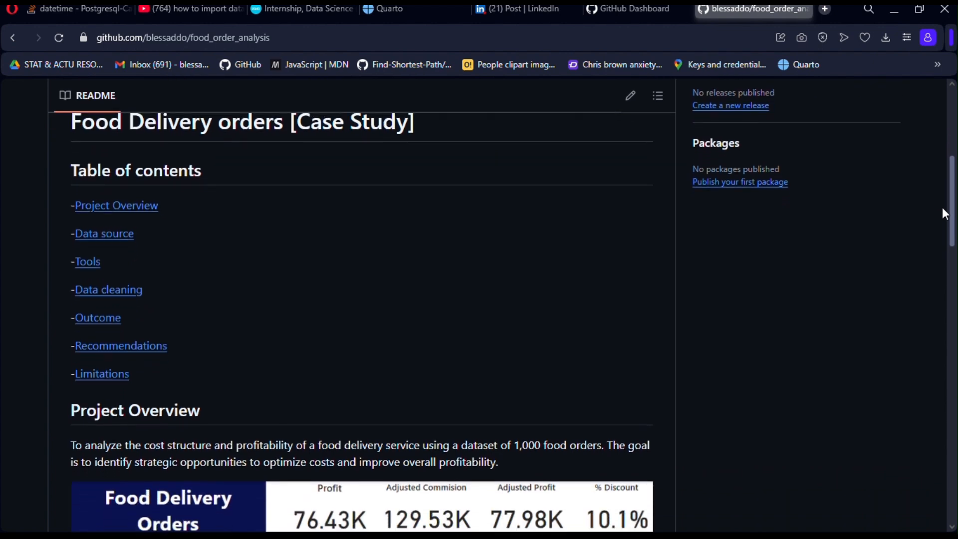
scroll(942, 210, down, 2)
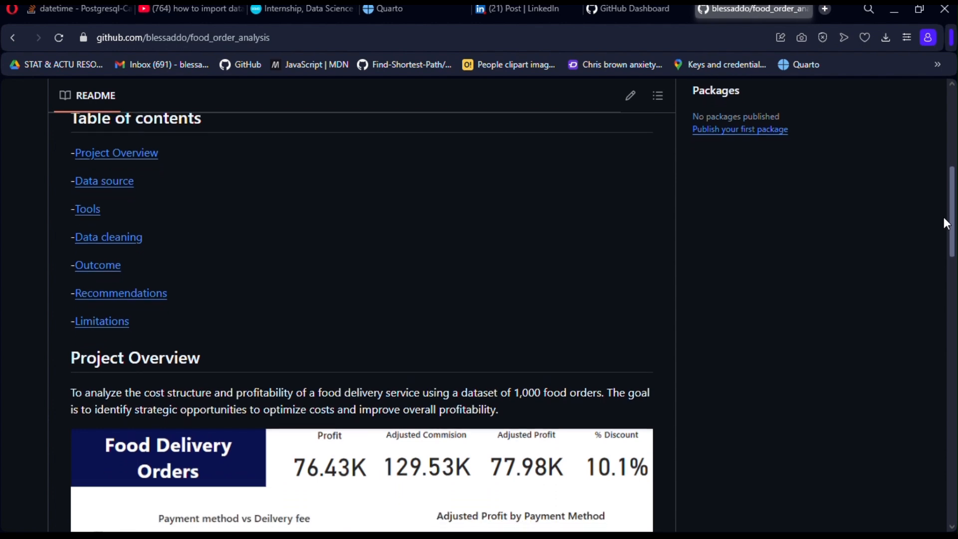
scroll(944, 226, down, 5)
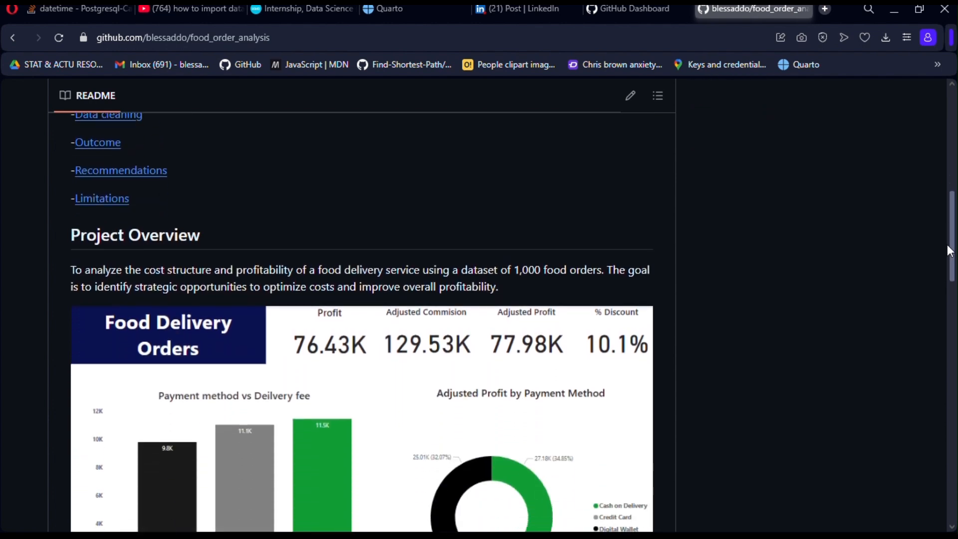
drag(953, 265, 900, 81)
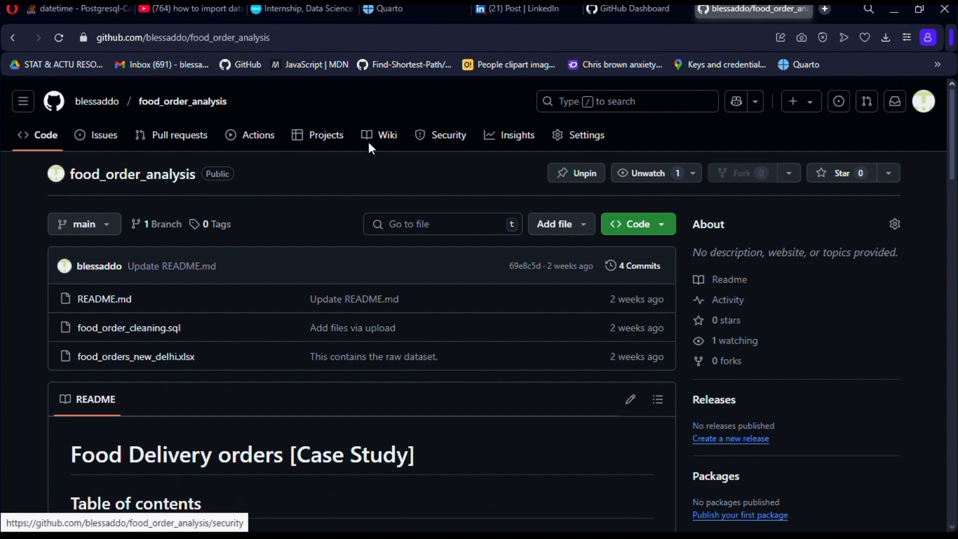
click(12, 43)
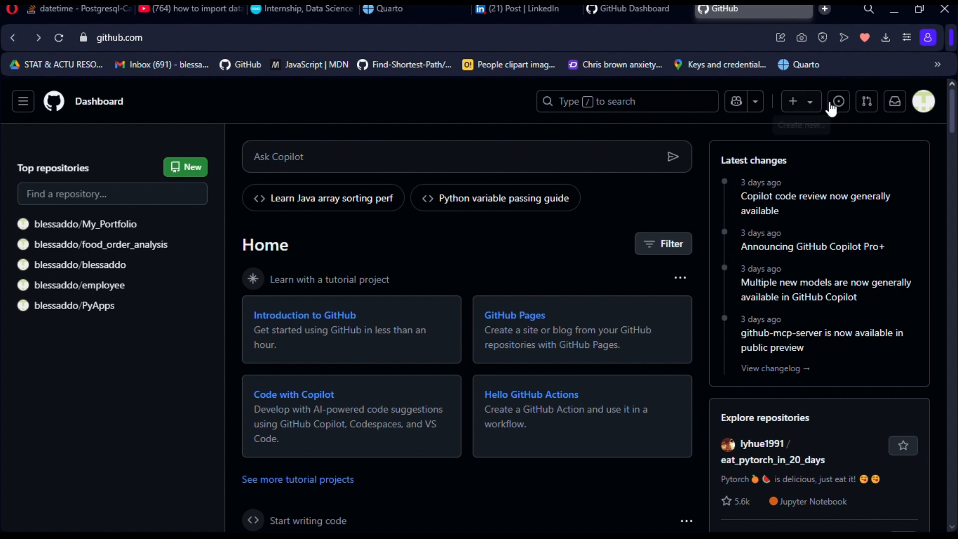
Step: Start a new repository and enter "Retail_E Commerce" as its name
click(813, 103)
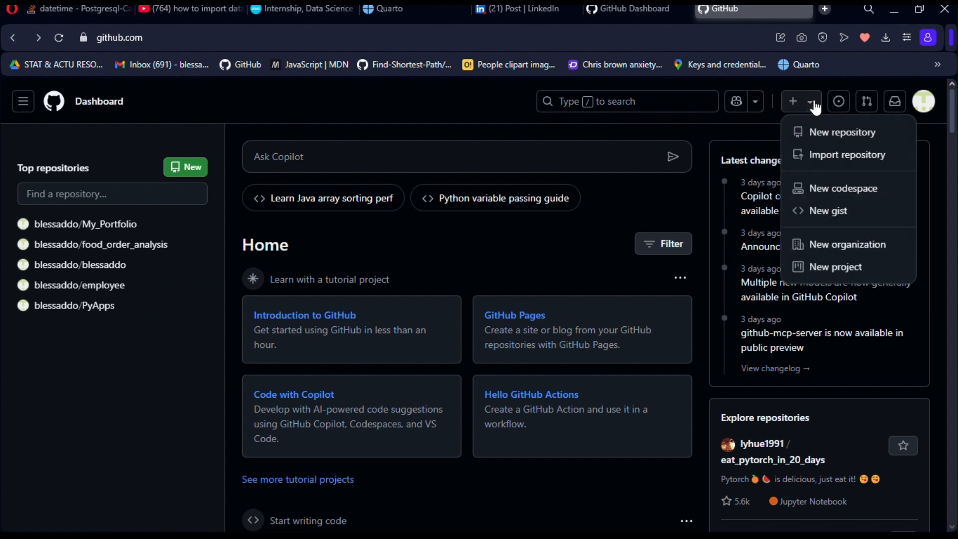
click(818, 132)
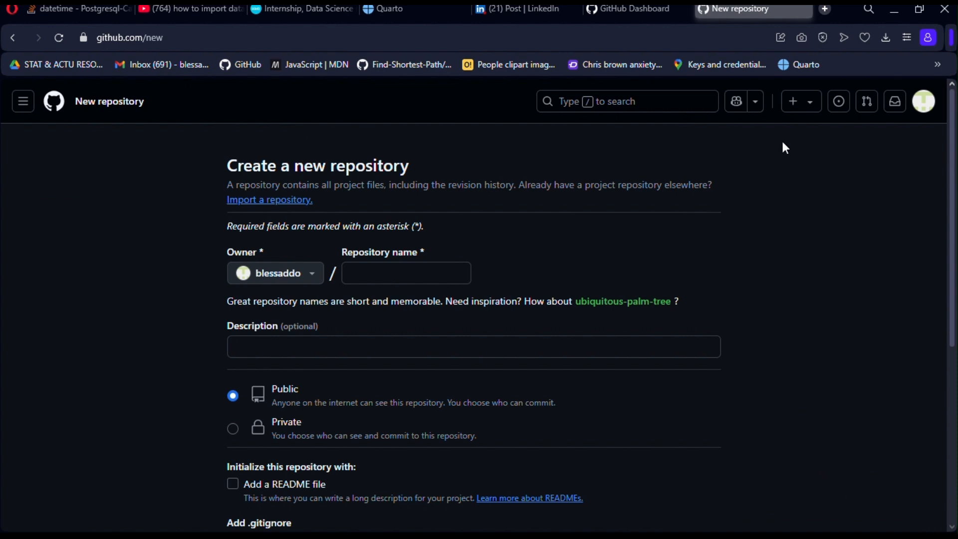
click(432, 277)
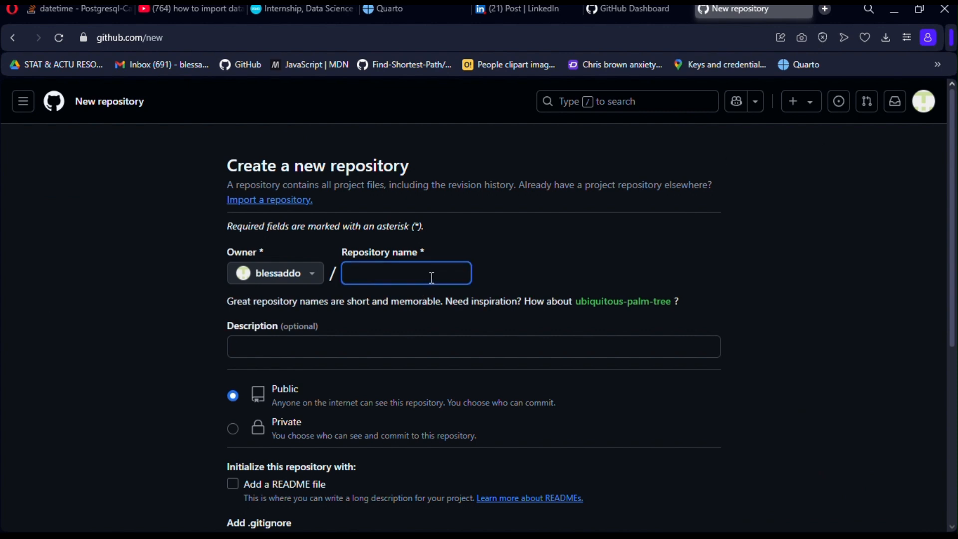
text(Reta)
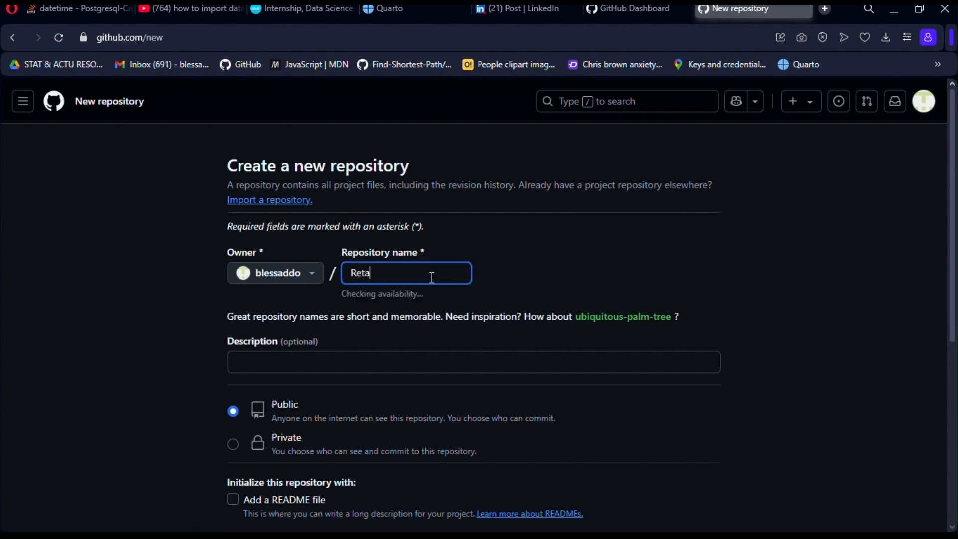
text(il)
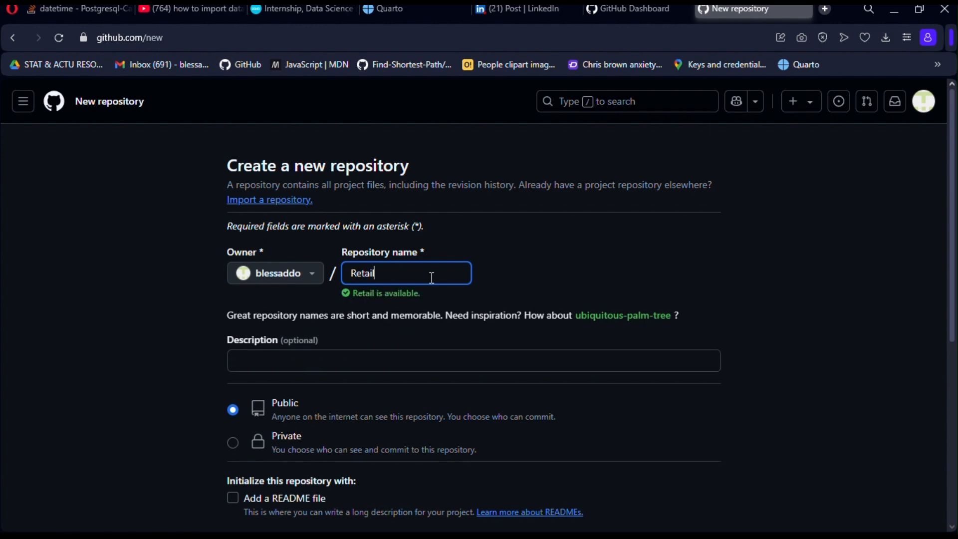
text(_E)
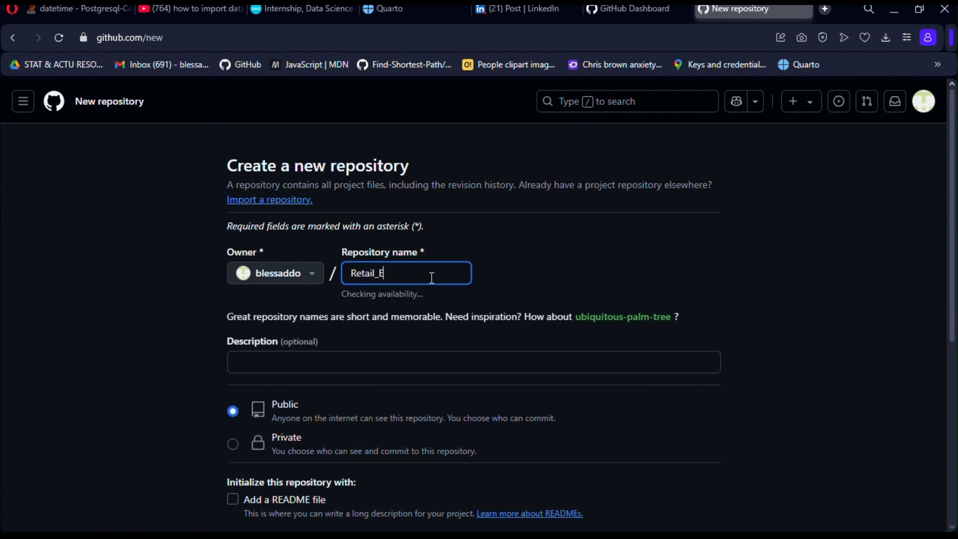
text( Commerc)
key(BackSpace)
key(BackSpace)
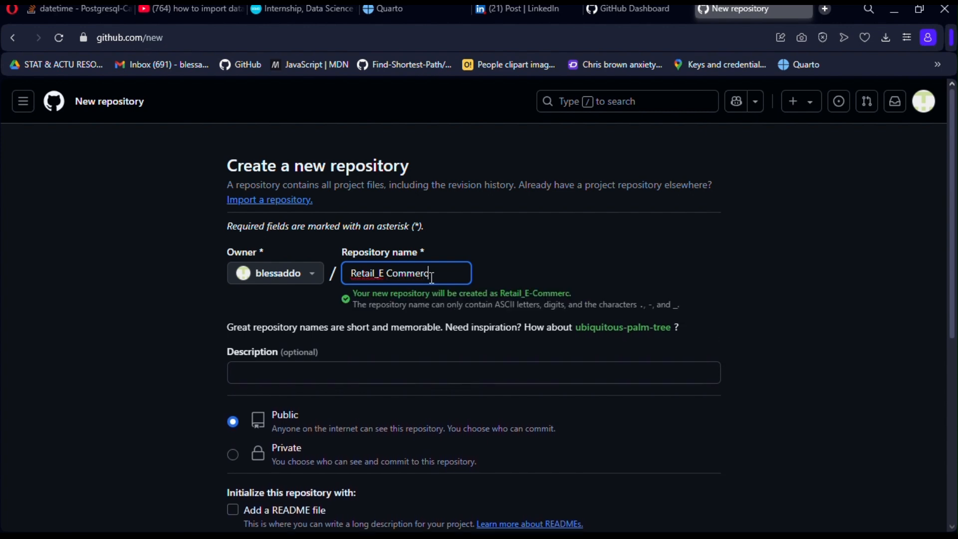
text(ce)
key(BackSpace)
key(BackSpace)
text(rce)
Step: Change the repository name to "Retail & E Commerce" and create the repository as public
click(378, 276)
key(BackSpace)
text(-)
key(BackSpace)
text(-)
key(BackSpace)
text(&)
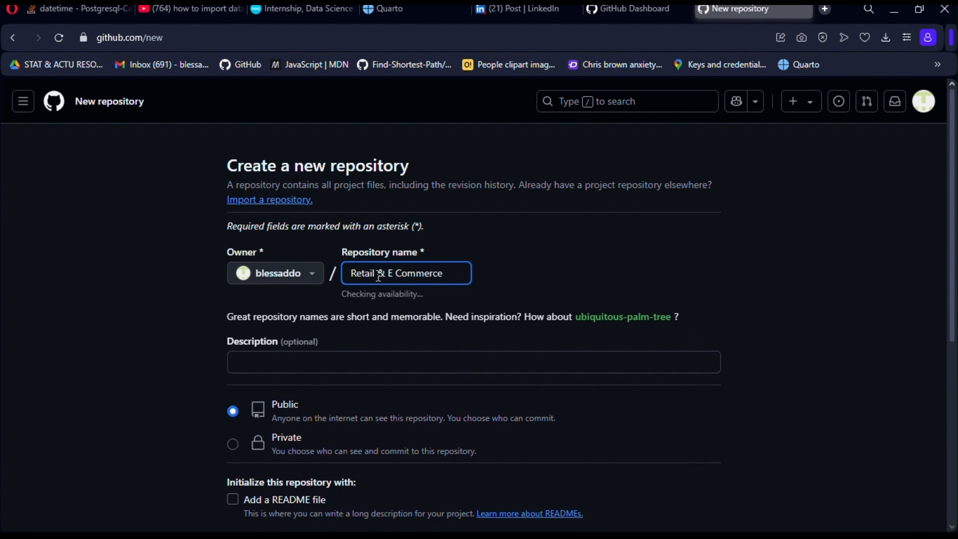
click(400, 20)
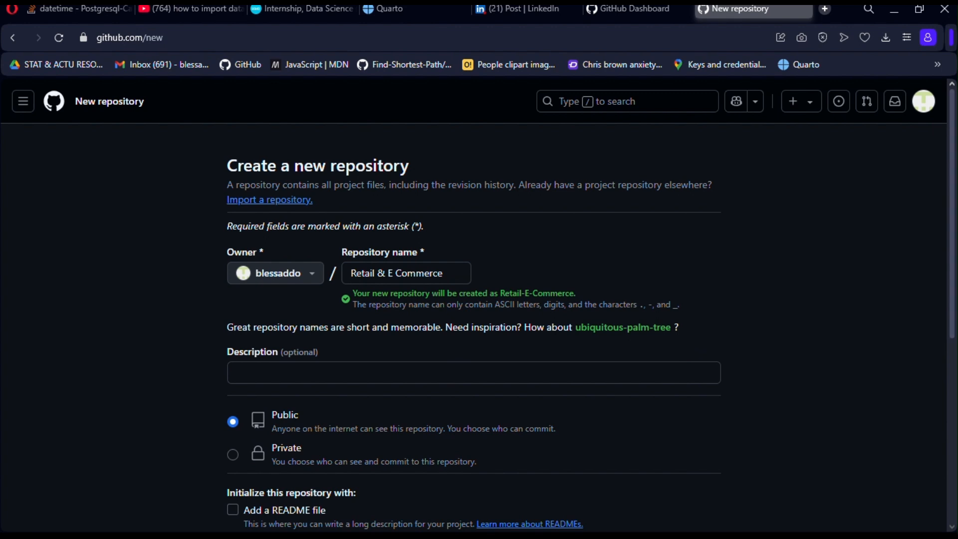
drag(953, 127, 952, 317)
click(709, 410)
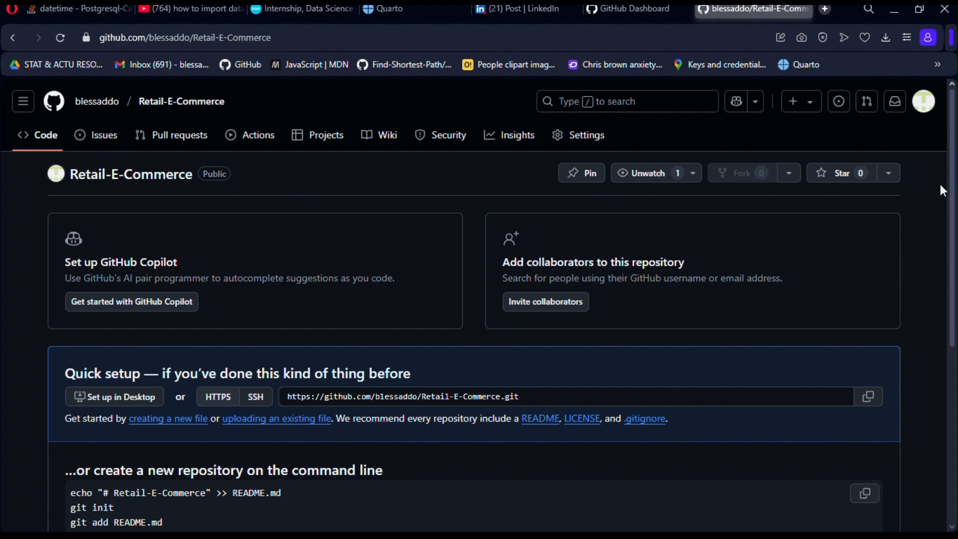
Step: Review the setup instructions of the new repository and start a README.md file for it
scroll(954, 233, down, 3)
scroll(954, 233, down, 5)
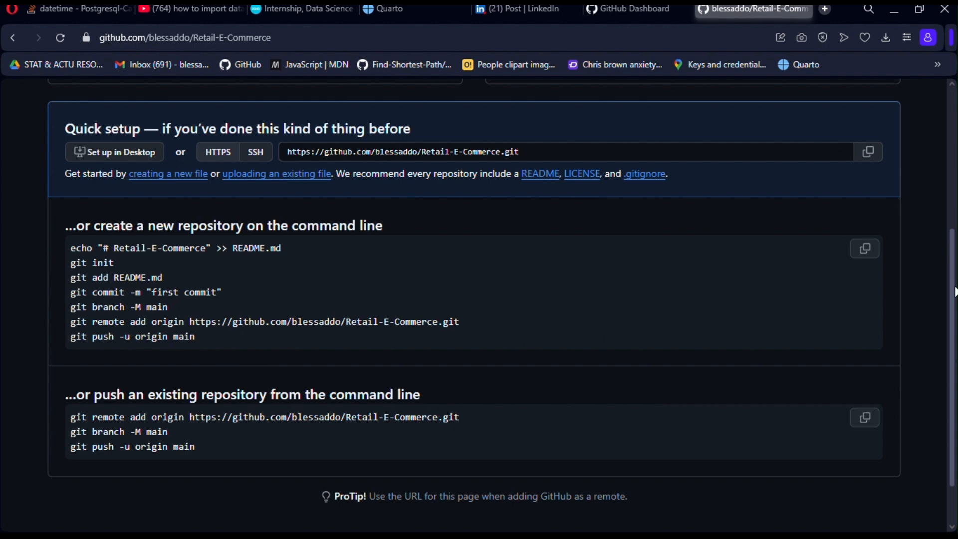
drag(952, 292, 923, 131)
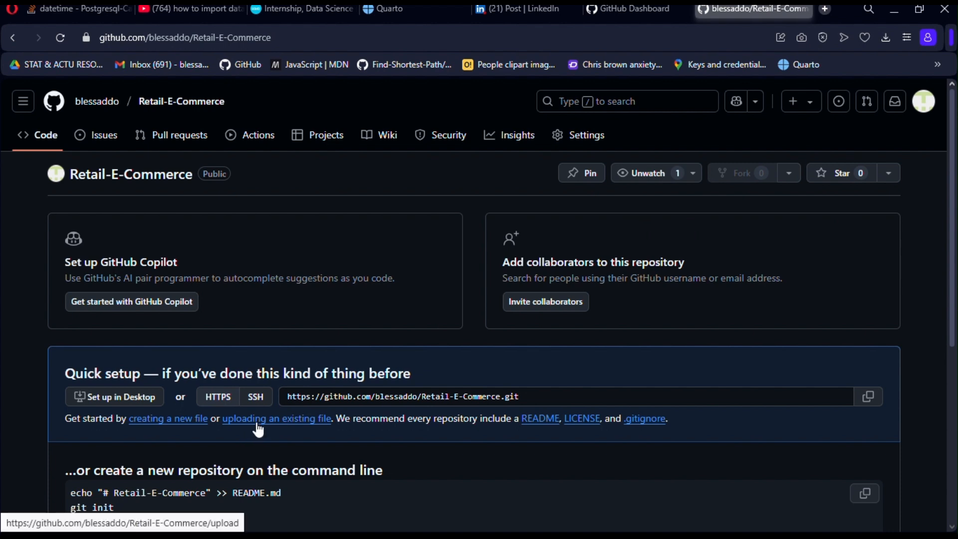
click(542, 421)
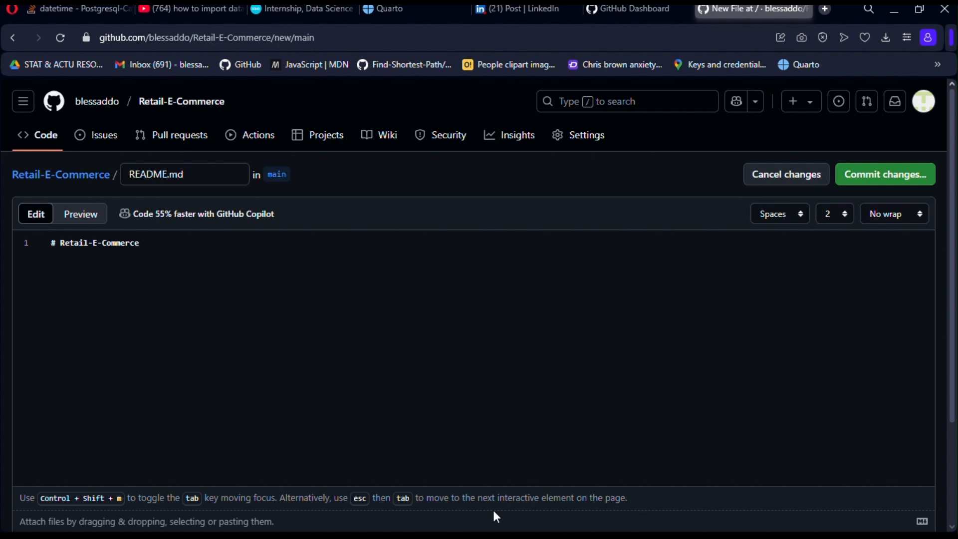
Step: Switch to Notepad and read the retail e-commerce project notes on overview, data cleaning, goals and key analytical questions
mouse_move(491, 534)
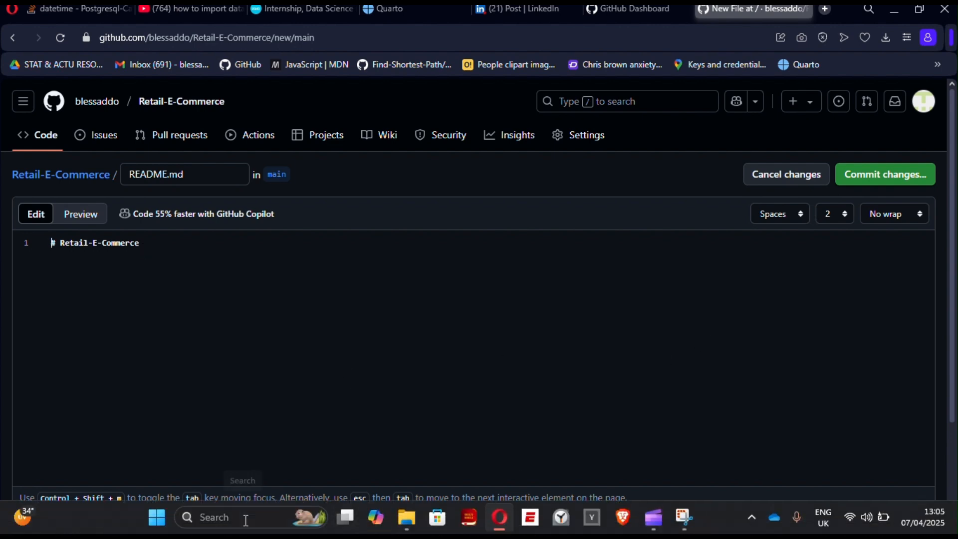
click(244, 520)
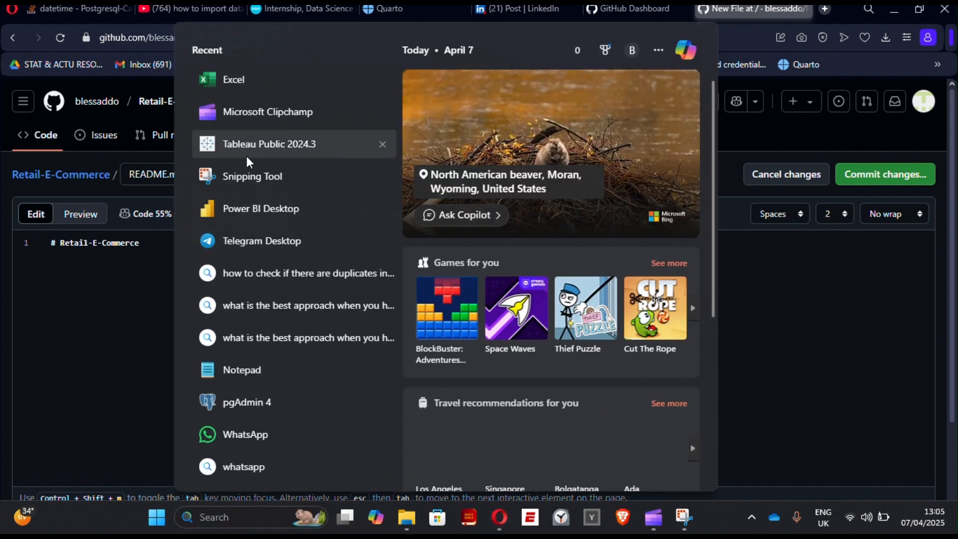
click(217, 376)
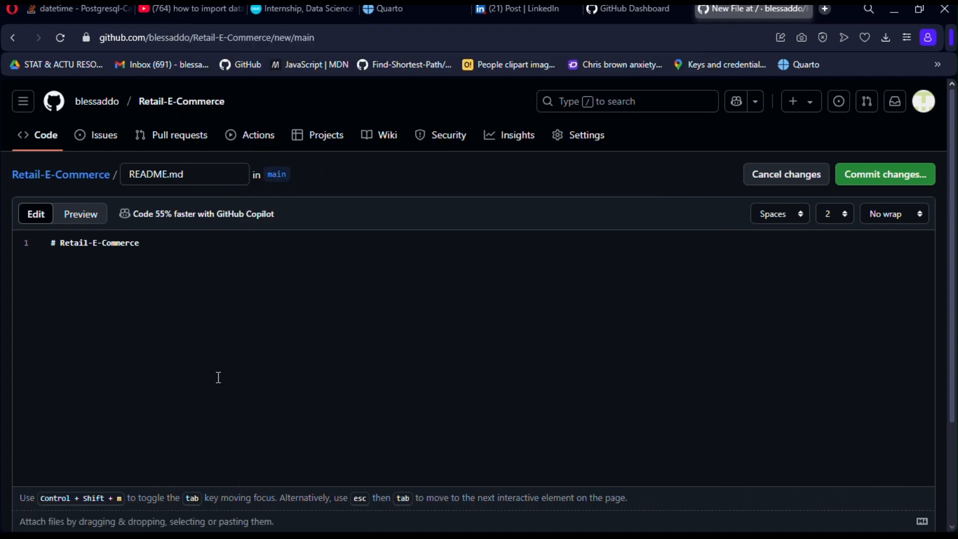
click(892, 18)
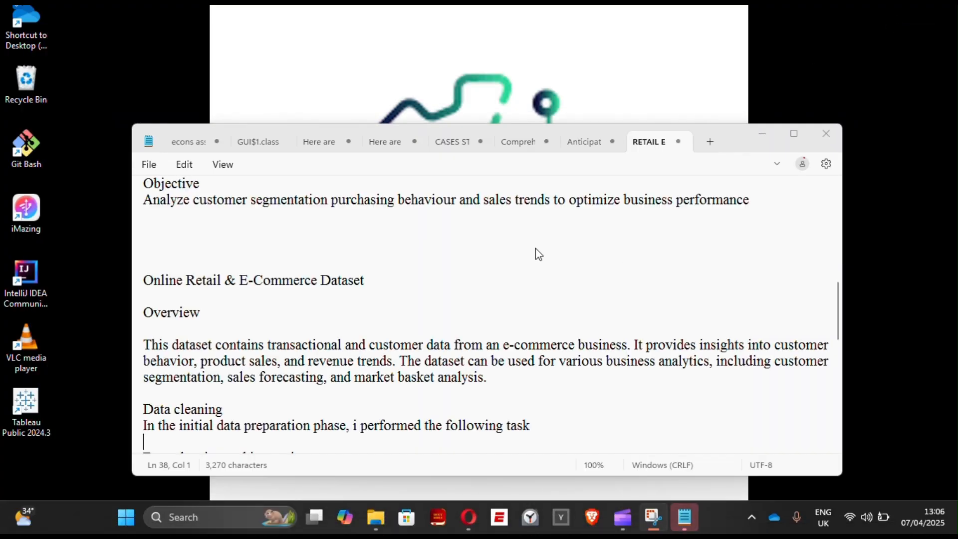
click(793, 134)
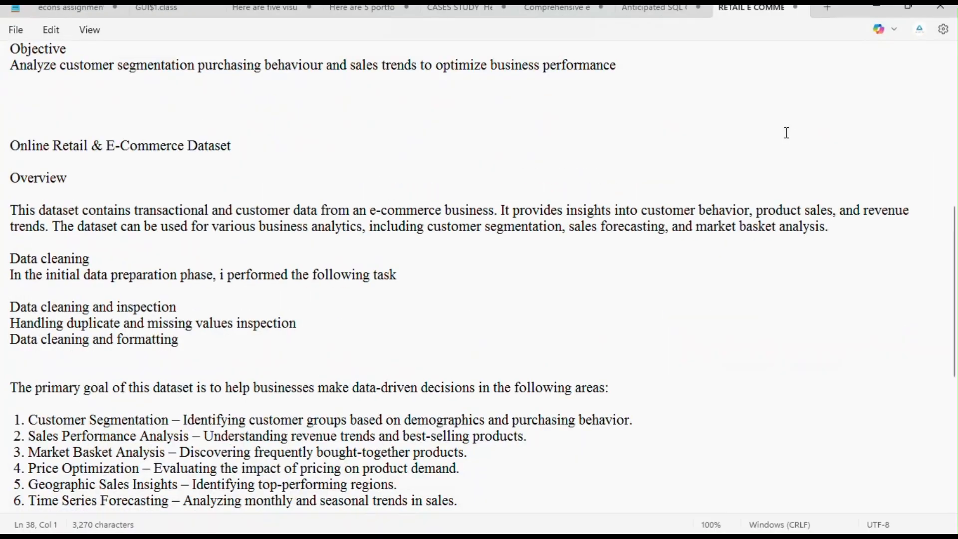
drag(953, 240, 939, 264)
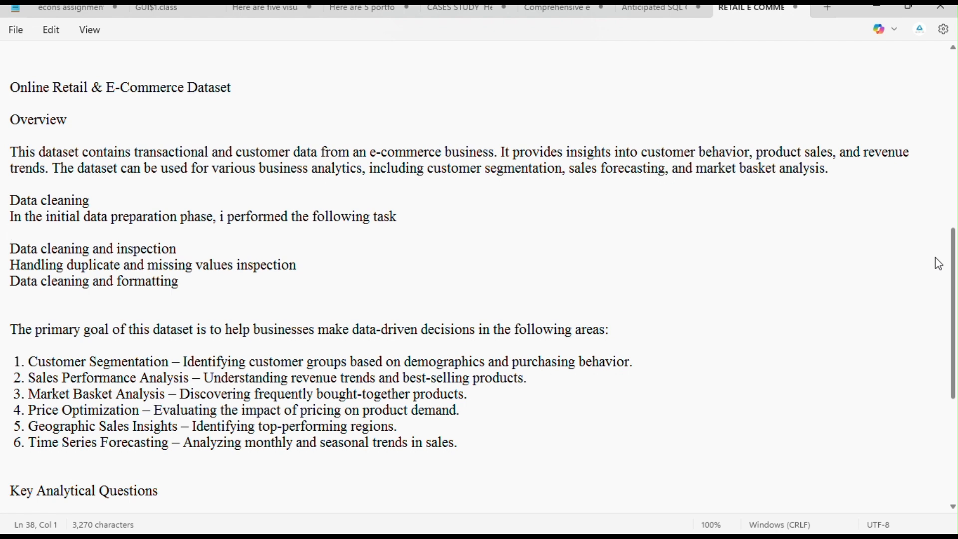
scroll(938, 263, down, 1)
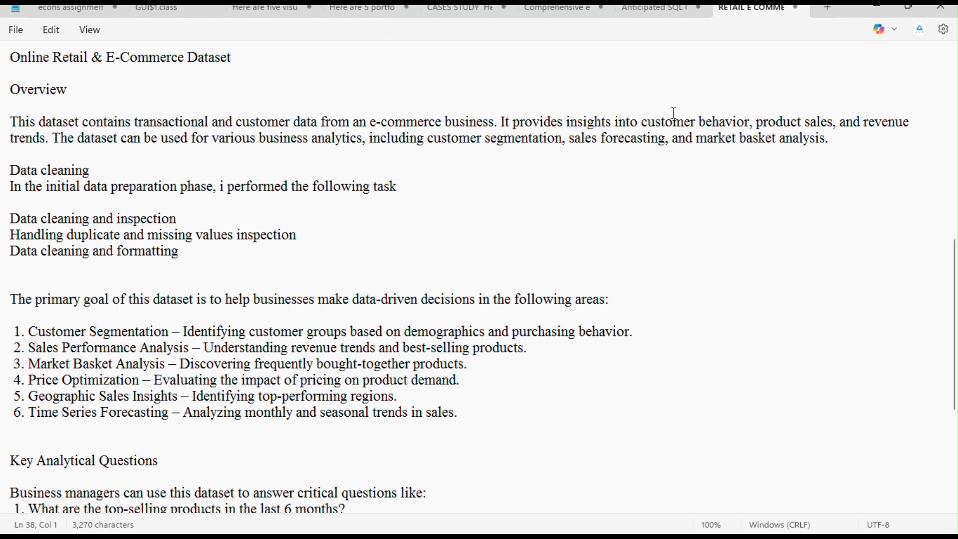
Step: Switch back to the README.md on GitHub, make the Retail-E-Commerce title a level-two heading with ##, and preview it
key(alt+Tab)
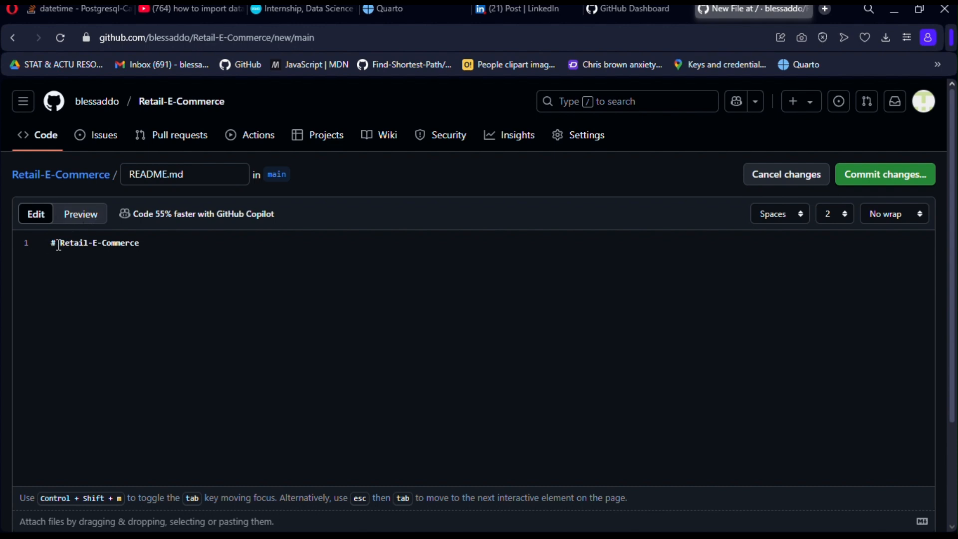
click(97, 219)
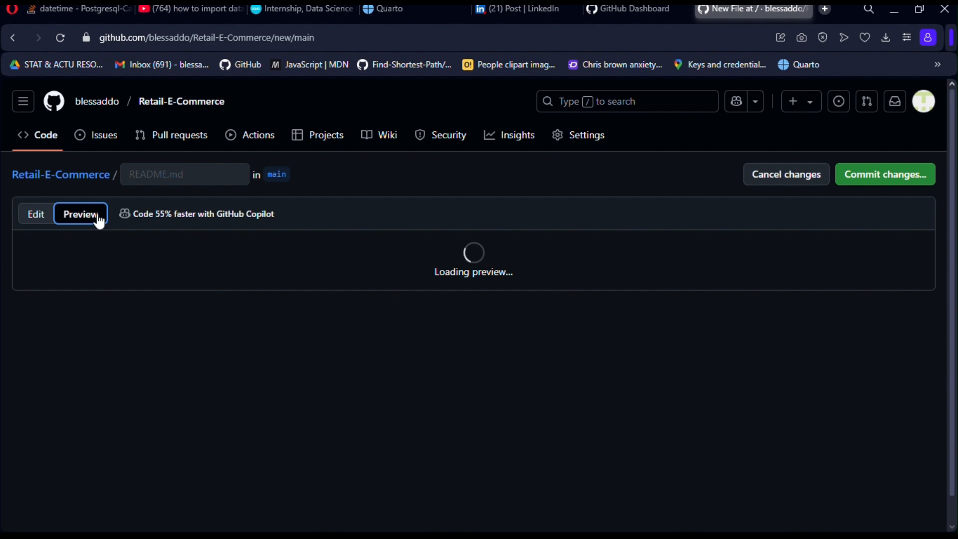
click(37, 223)
click(52, 243)
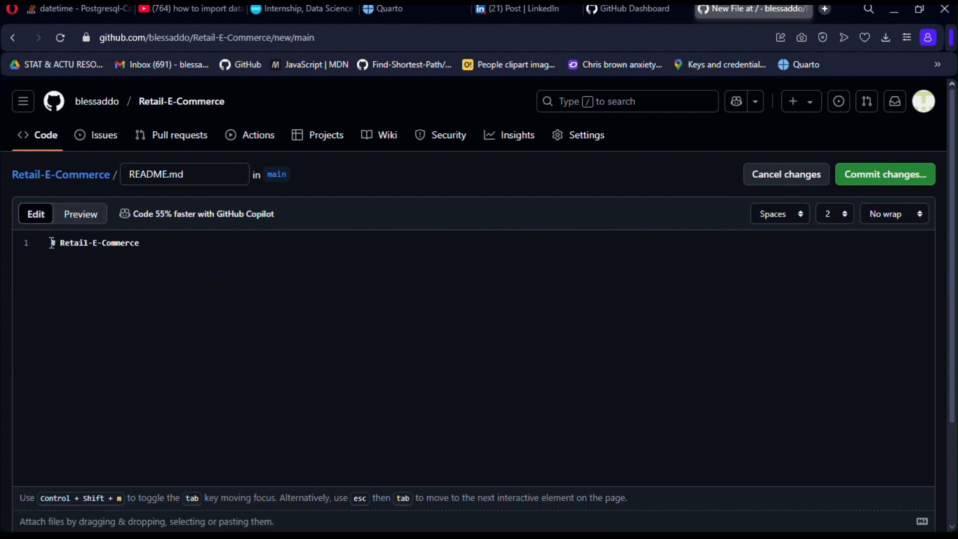
text(#)
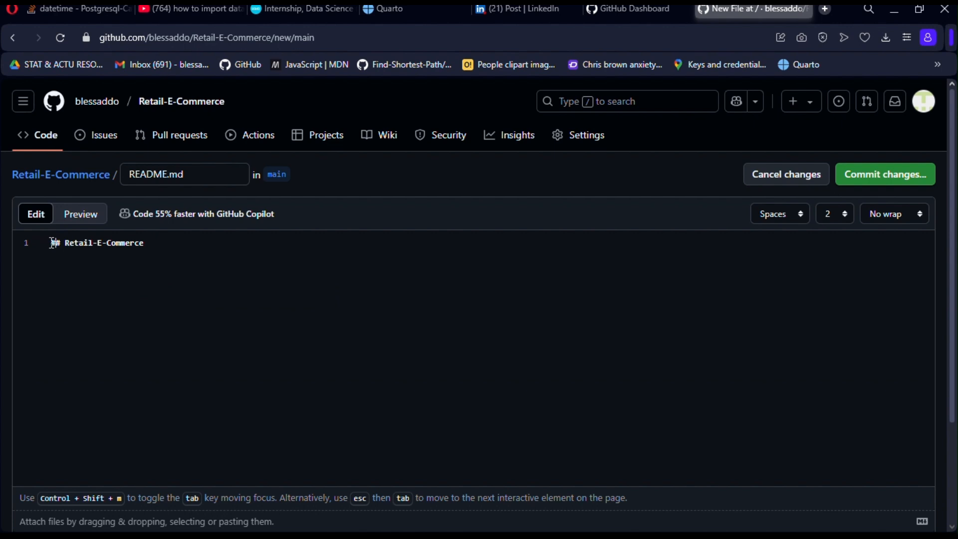
click(86, 213)
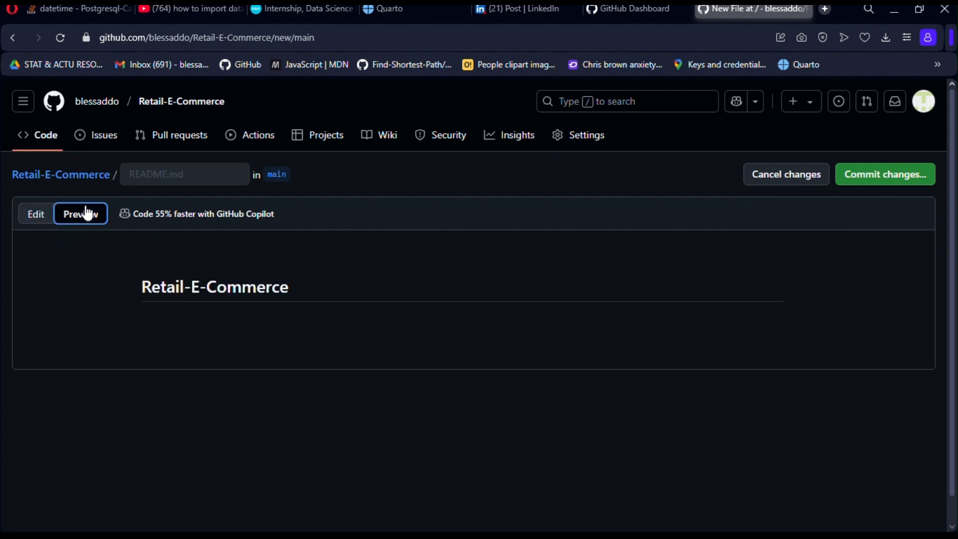
Step: Return to editing the README and reduce the Retail-E-Commerce title to a level-one heading
click(43, 216)
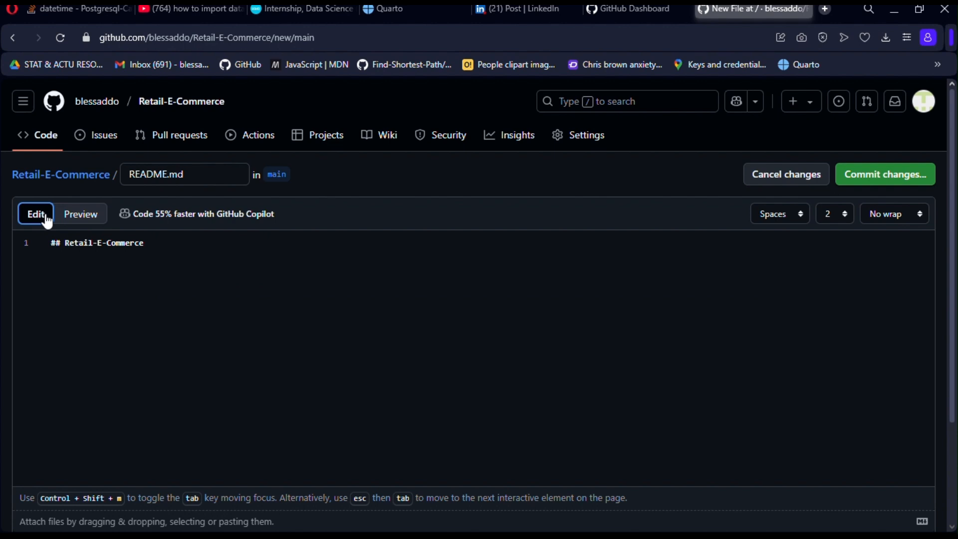
click(56, 242)
key(BackSpace)
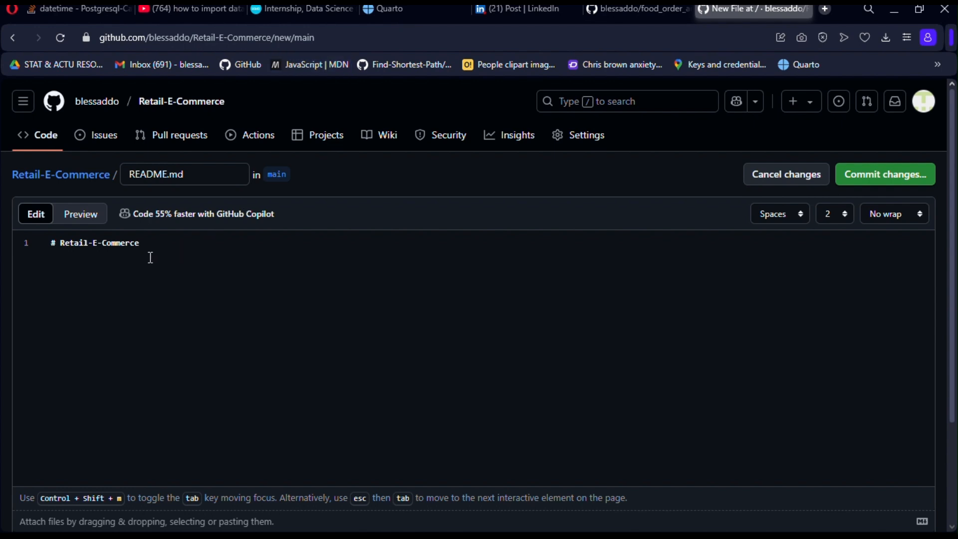
Step: Replace the README's heading text with "Project Overview", keeping it level one, and start a new line below it
click(143, 245)
key(ctrl+BackSpace)
key(BackSpace)
key(BackSpace)
key(BackSpace)
key(ctrl+BackSpace)
key(ctrl+BackSpace)
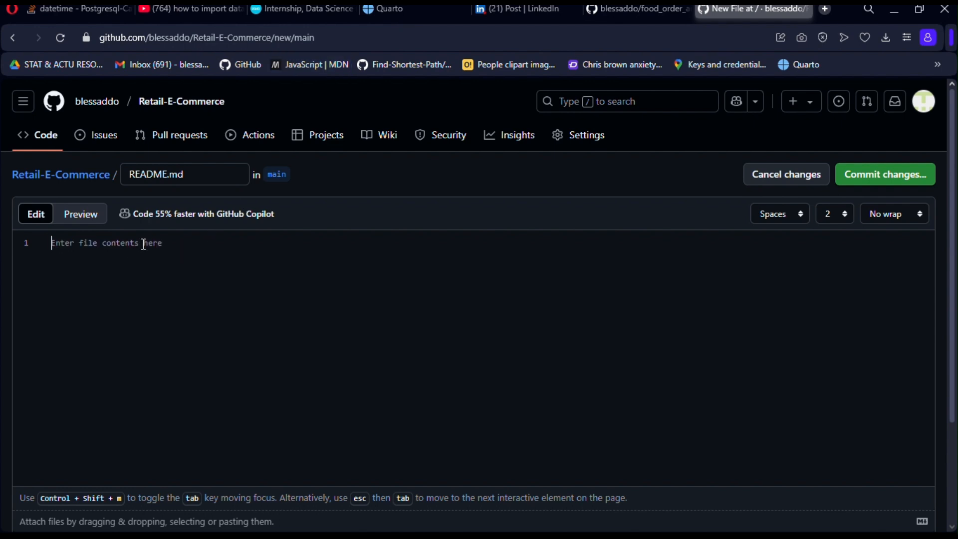
key(ctrl+z)
key(BackSpace)
key(BackSpace)
key(ctrl+BackSpace)
text(P)
text(roject 0)
text(ver)
text(d)
key(BackSpace)
text(view)
key(Return)
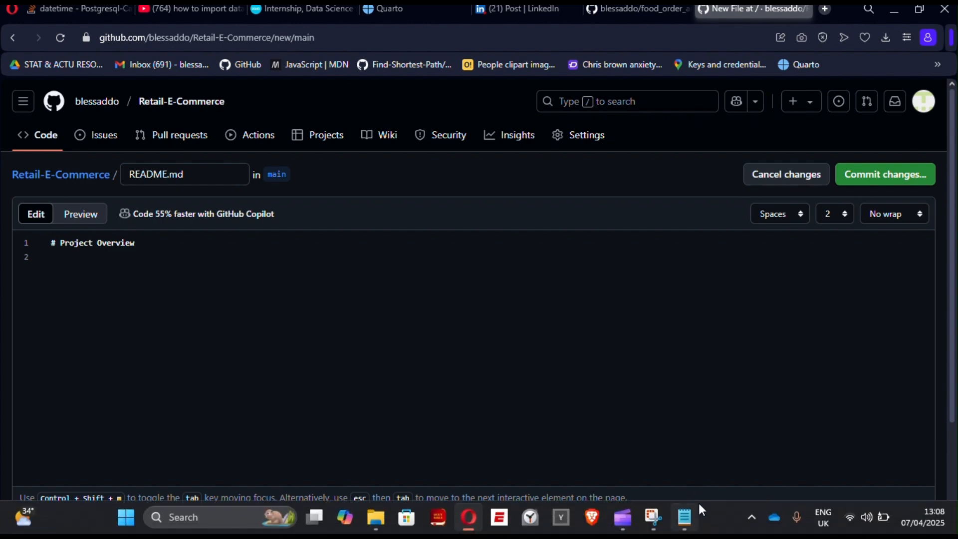
Step: Copy the overview paragraph from the Notepad project notes and paste it under the Project Overview heading on GitHub
click(691, 507)
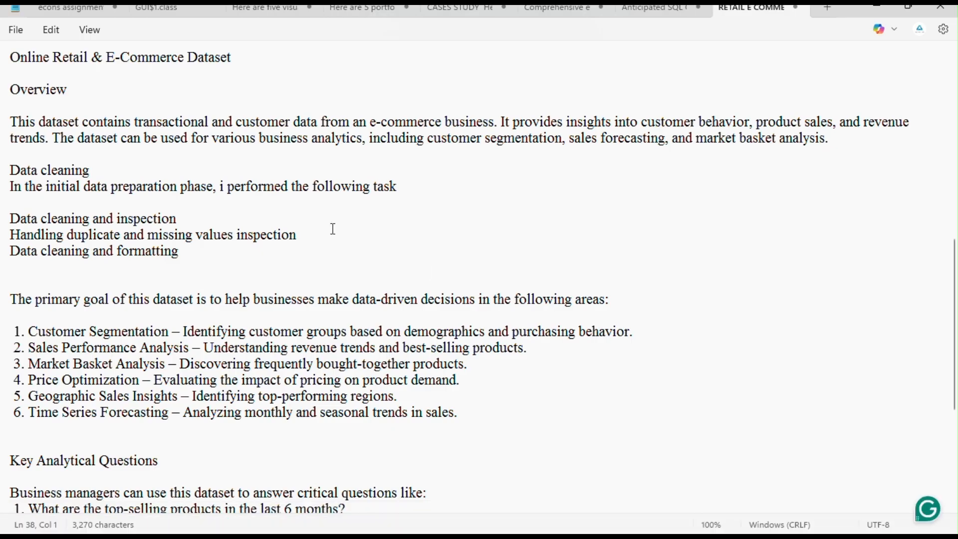
drag(10, 122, 823, 140)
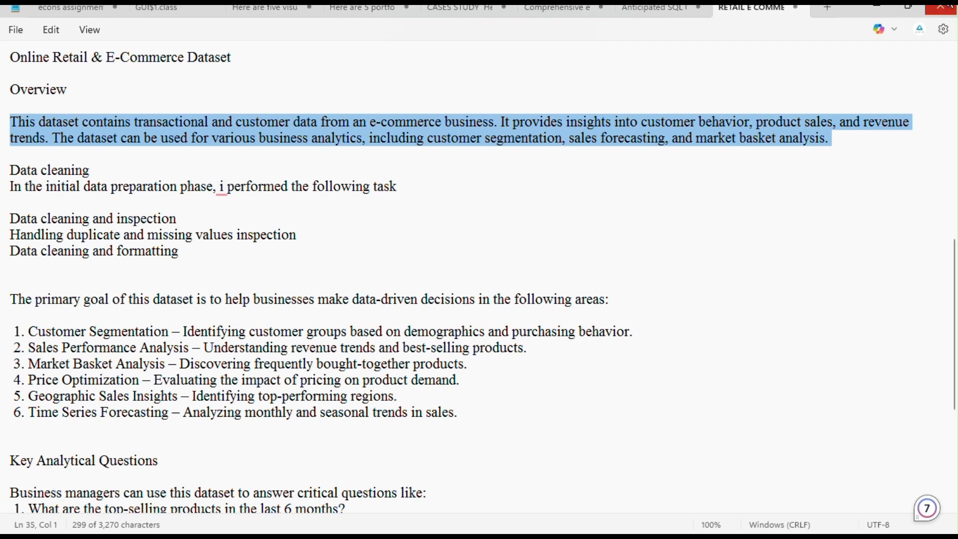
click(893, 8)
click(882, 10)
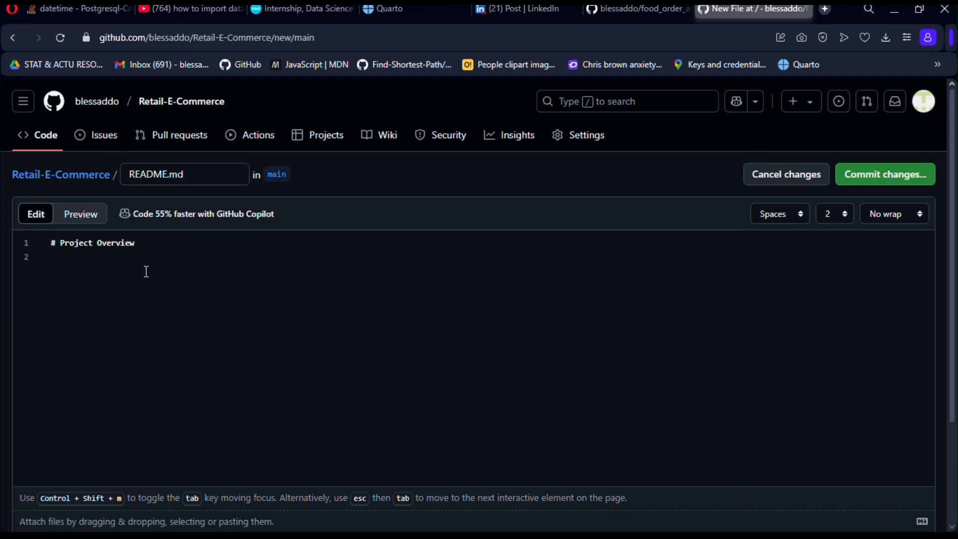
key(ctrl+v)
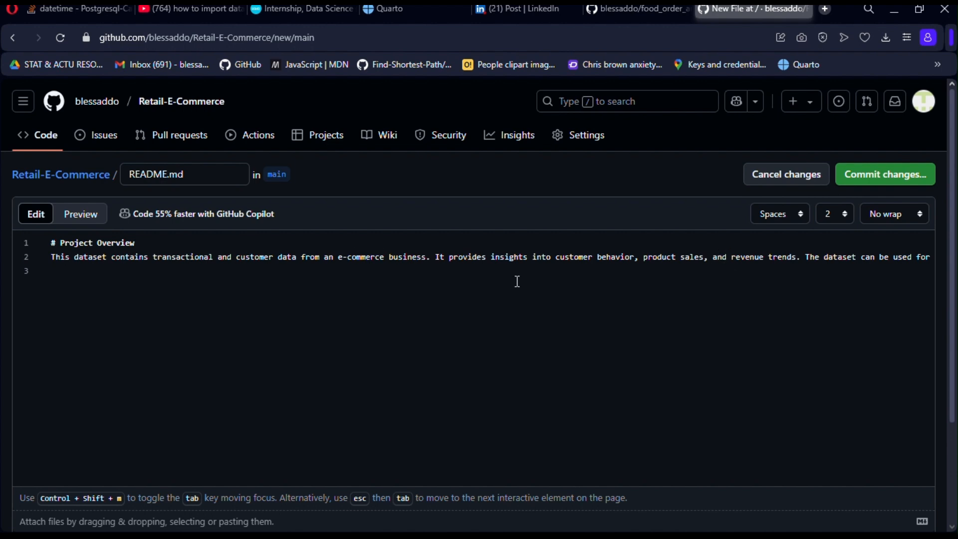
Step: Break the overview paragraph onto a new line after "e-commerce business." and preview the README
click(434, 257)
key(Return)
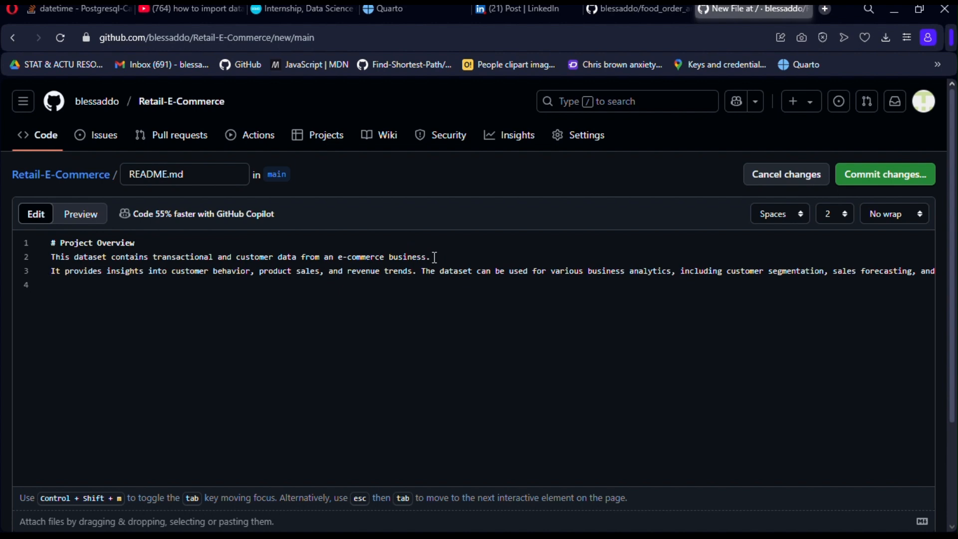
click(82, 217)
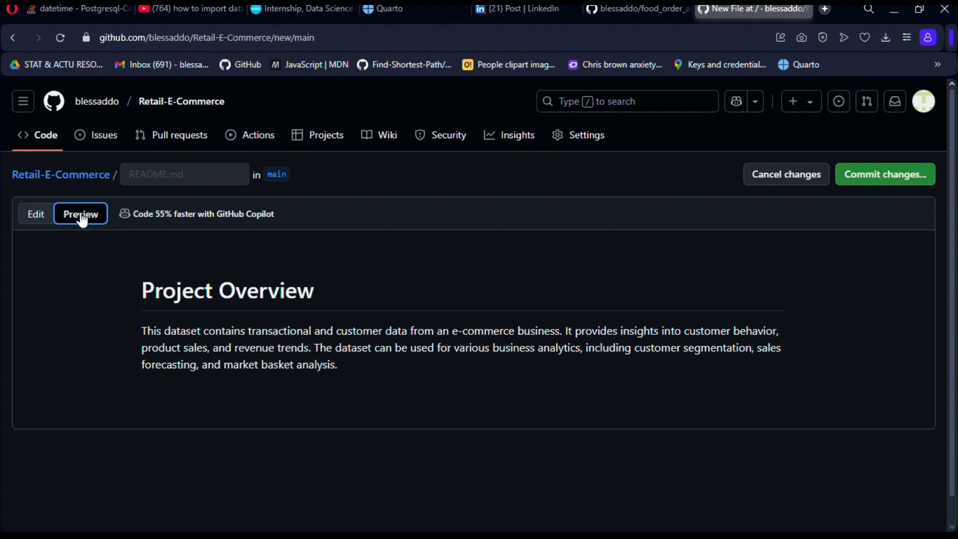
Step: Add a level-two heading "Data Cleaning" below the overview, checking the section title in the Notepad notes
click(36, 214)
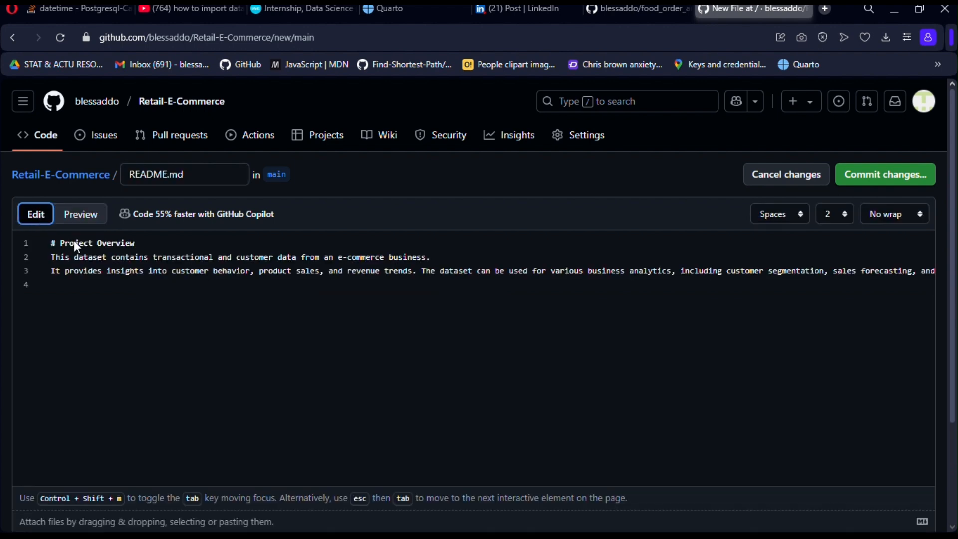
click(63, 285)
key(Return)
text(##)
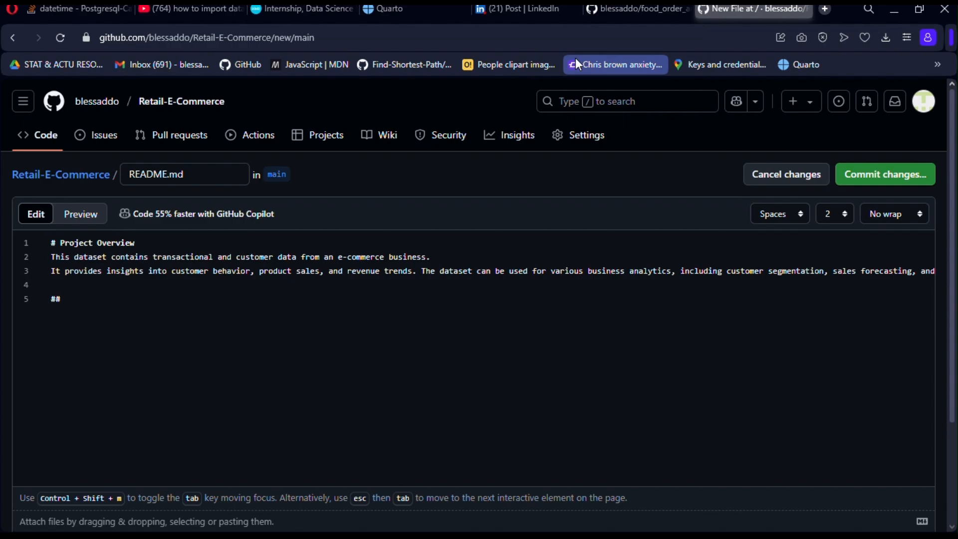
key(alt+Tab)
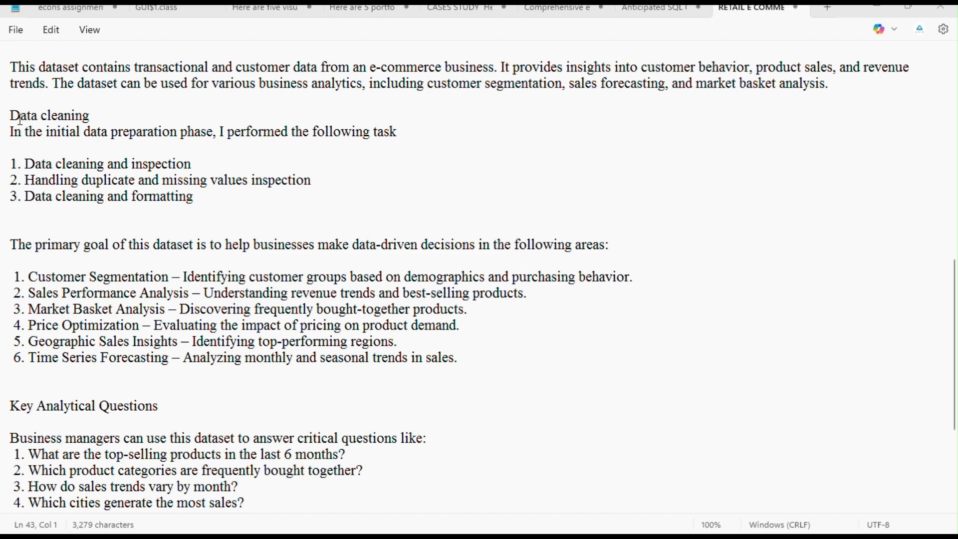
mouse_move(649, 536)
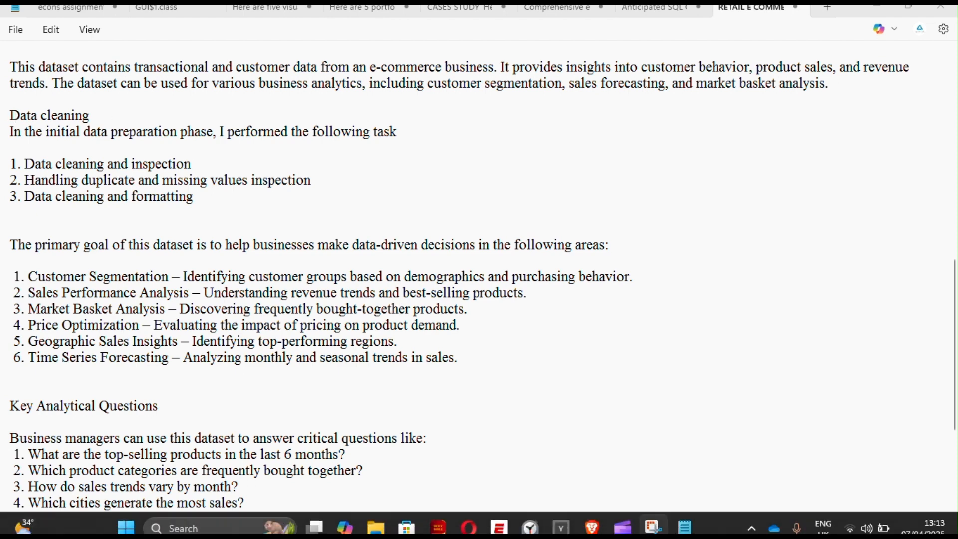
click(465, 525)
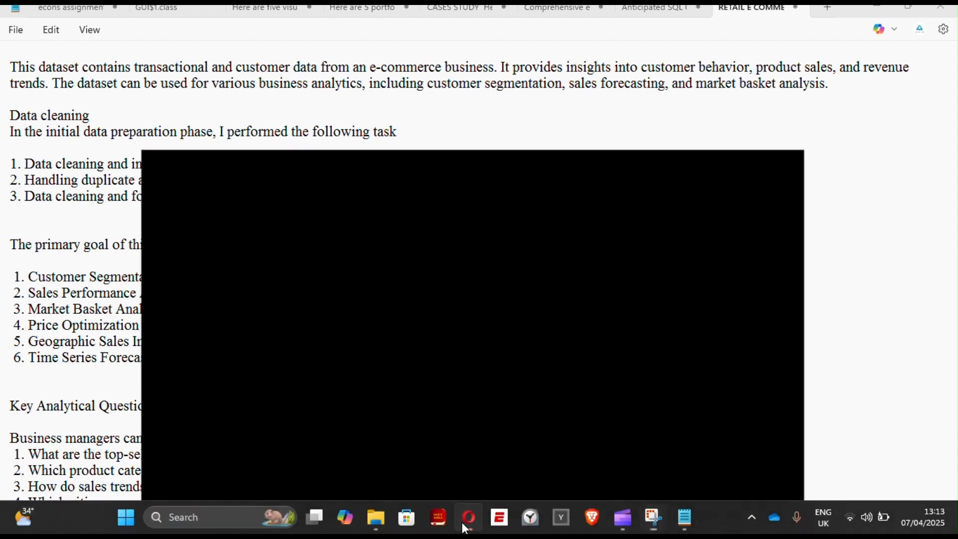
text(Data)
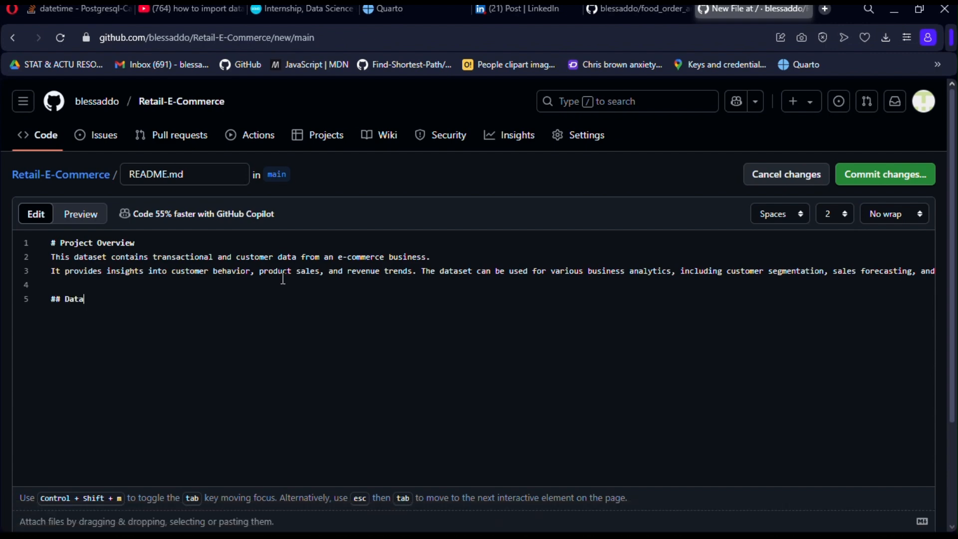
text( Cleaning)
Step: Copy the three numbered data cleaning tasks from Notepad directly under the README's Data Cleaning heading, without a blank line, and preview it
mouse_move(622, 516)
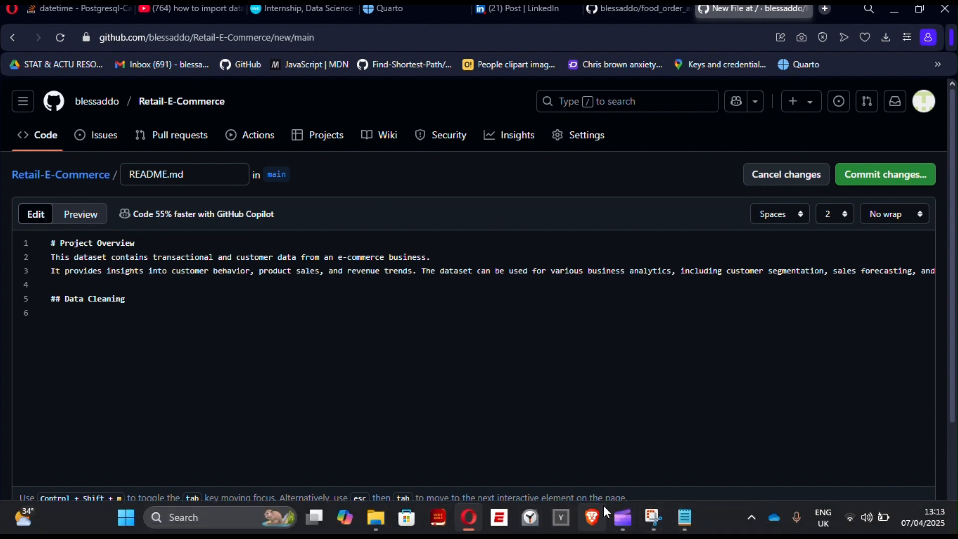
click(690, 518)
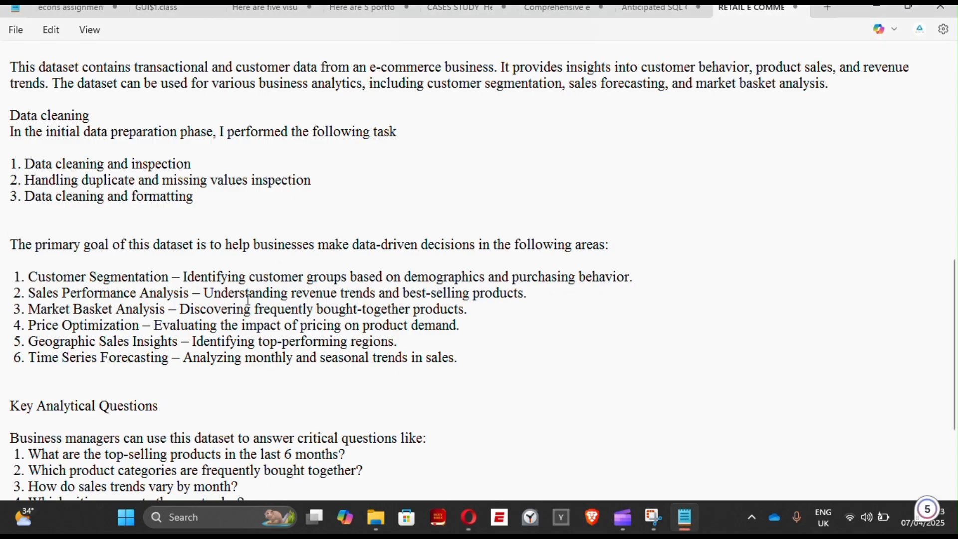
drag(10, 149, 217, 198)
key(ctrl+c)
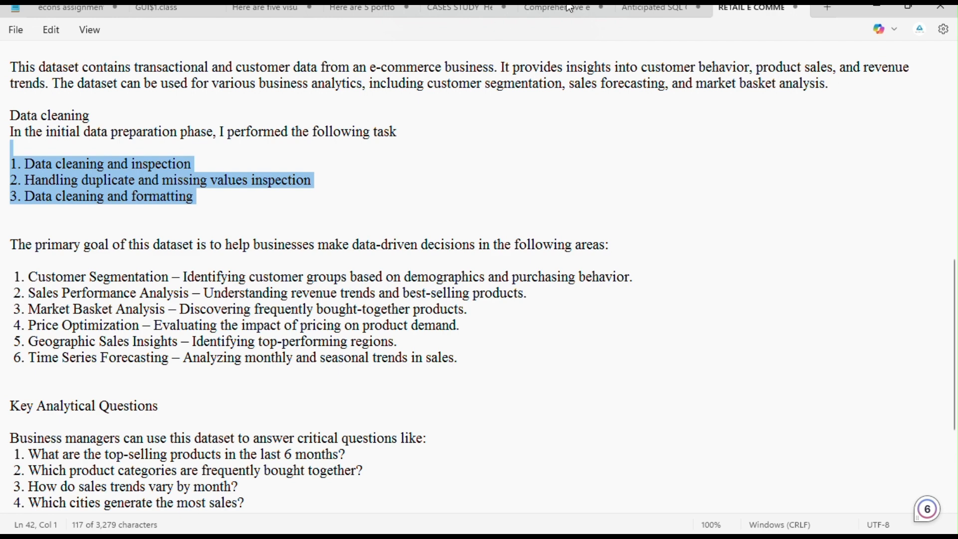
click(882, 7)
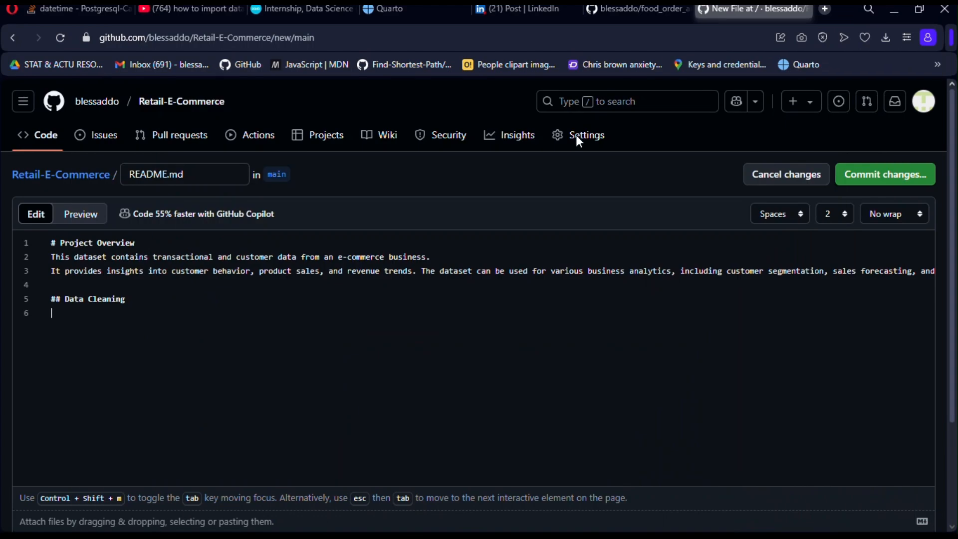
click(97, 317)
key(ctrl+v)
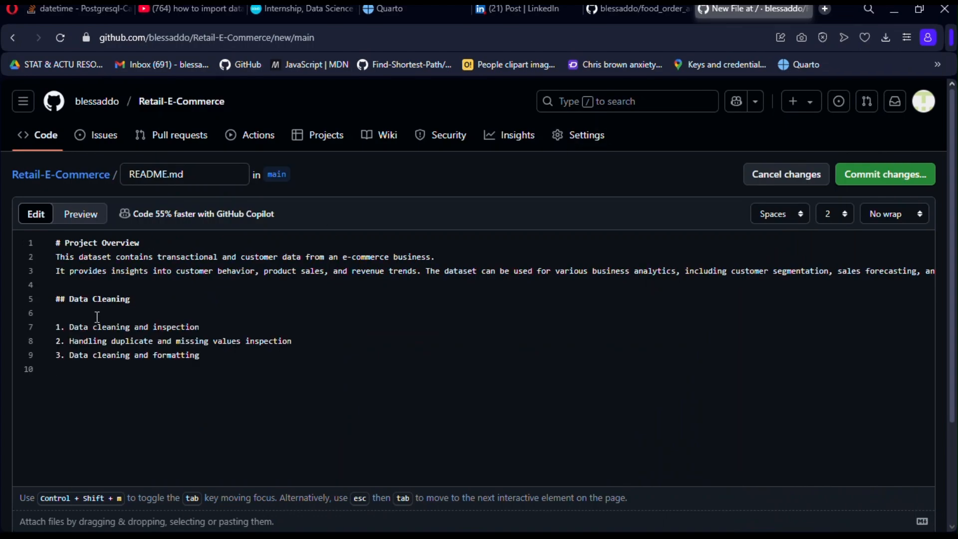
click(66, 317)
key(BackSpace)
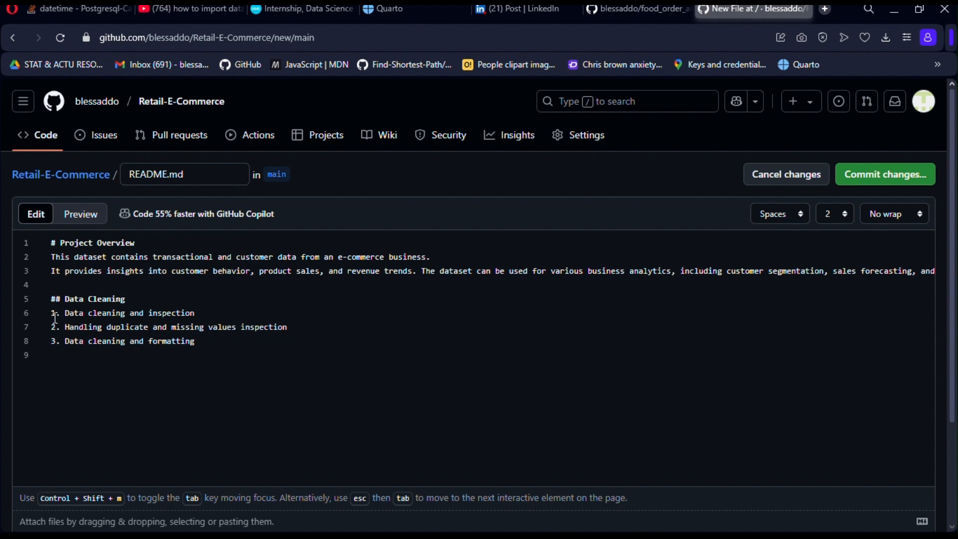
click(85, 216)
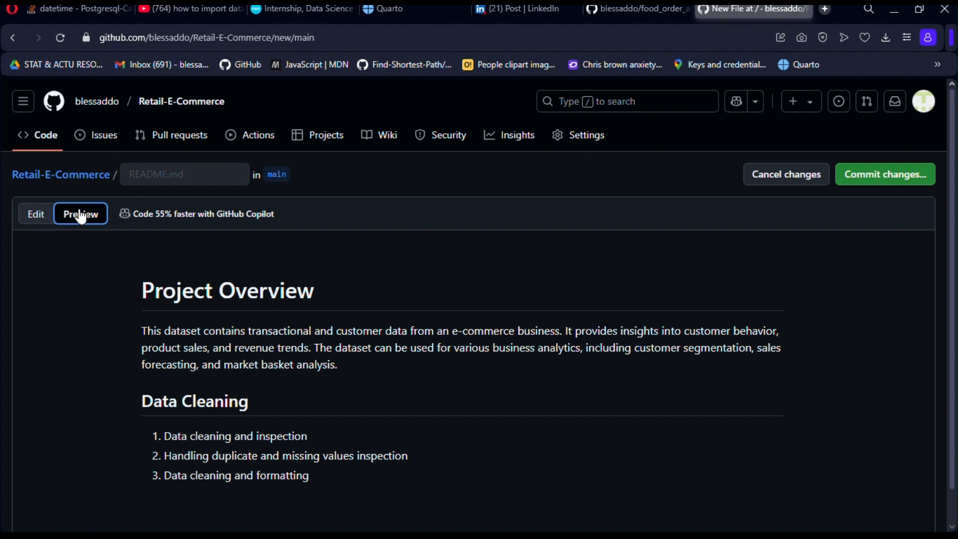
Step: Add a level-three heading "EDA" with the notes' six numbered areas, from Customer Segmentation to Time Series Forecasting
click(37, 222)
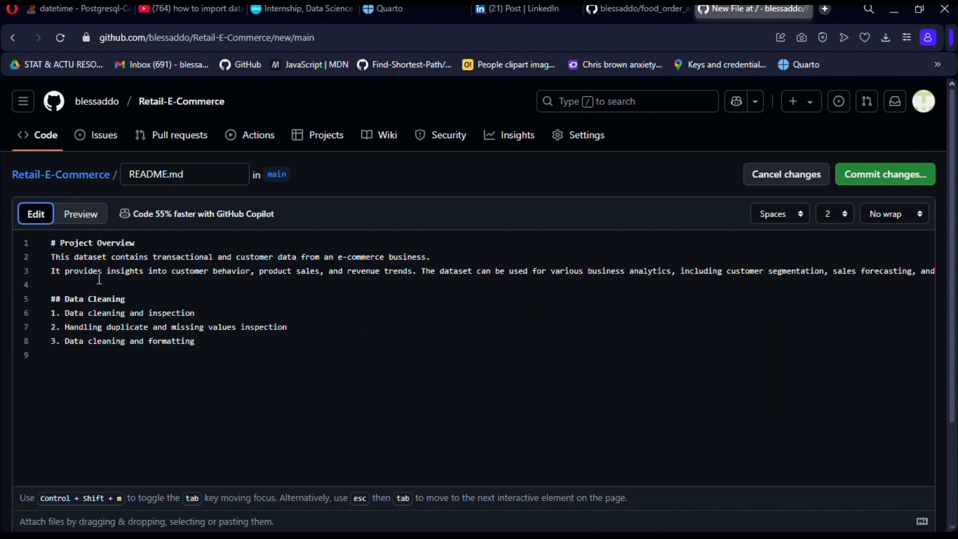
click(223, 347)
key(Down)
key(Return)
text(### )
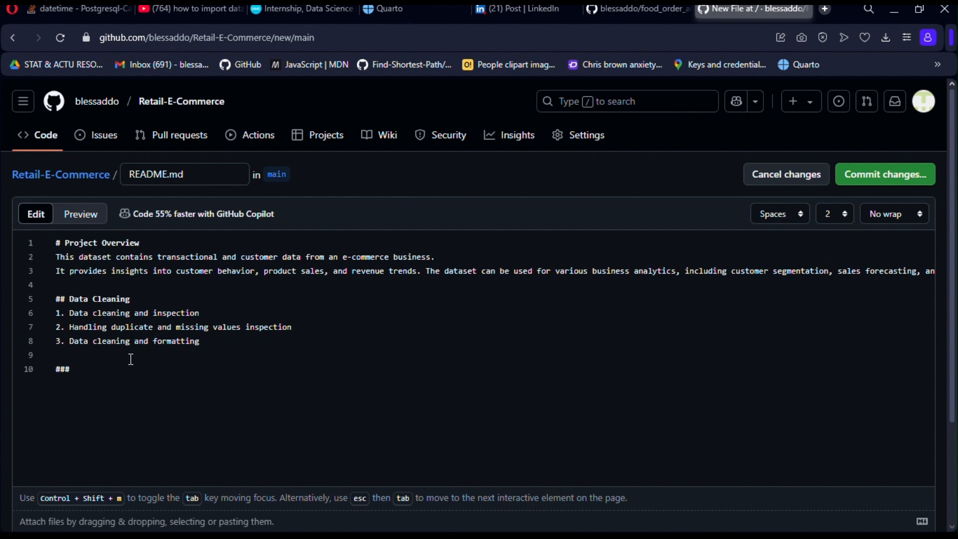
text(EDA)
key(Return)
text(1. Customer Segmentation – Identifying customer groups based on demographics and purchasing behavior.  2. Sales Performance Analysis – Understanding revenue trends and best-selling products.  3. Market Basket Analysis – Discovering frequently bought-together products.  4. Price Optimization – Evaluating the impact of pricing on product demand.  5. Geographic Sales Insights – Identifying top-performing regions.  6. Time Series Forecasting – Analyzing monthly and seasonal trends in sales.)
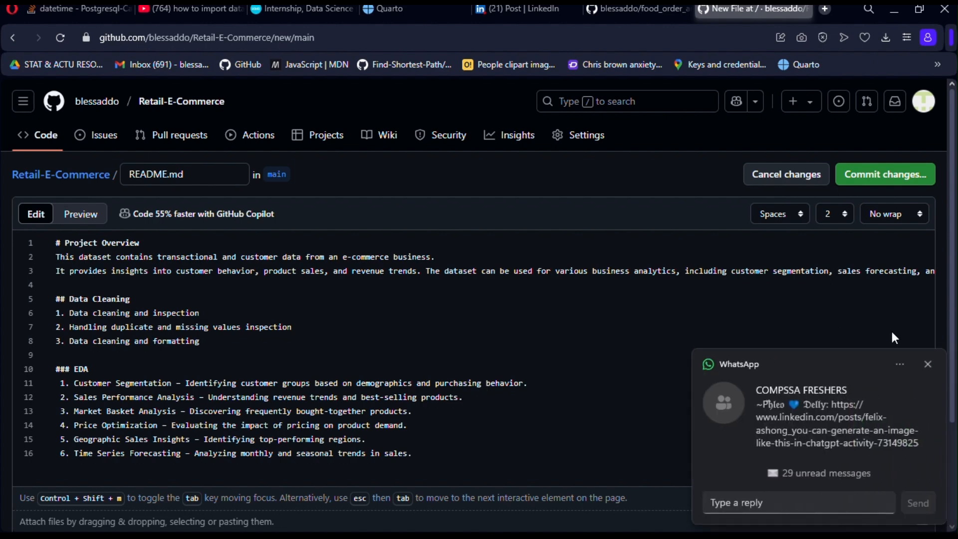
Step: Dismiss the WhatsApp notification and preview the README through the end of the EDA section
click(925, 364)
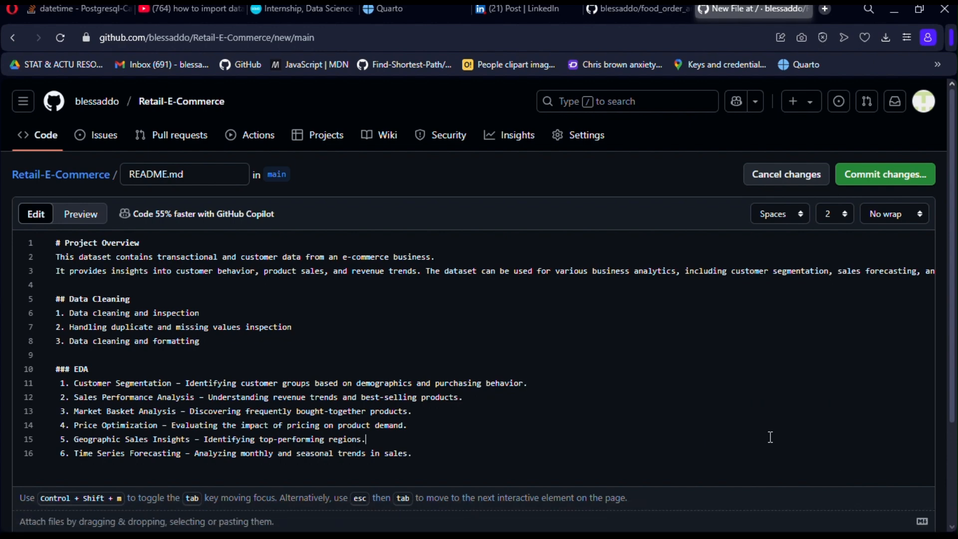
click(102, 215)
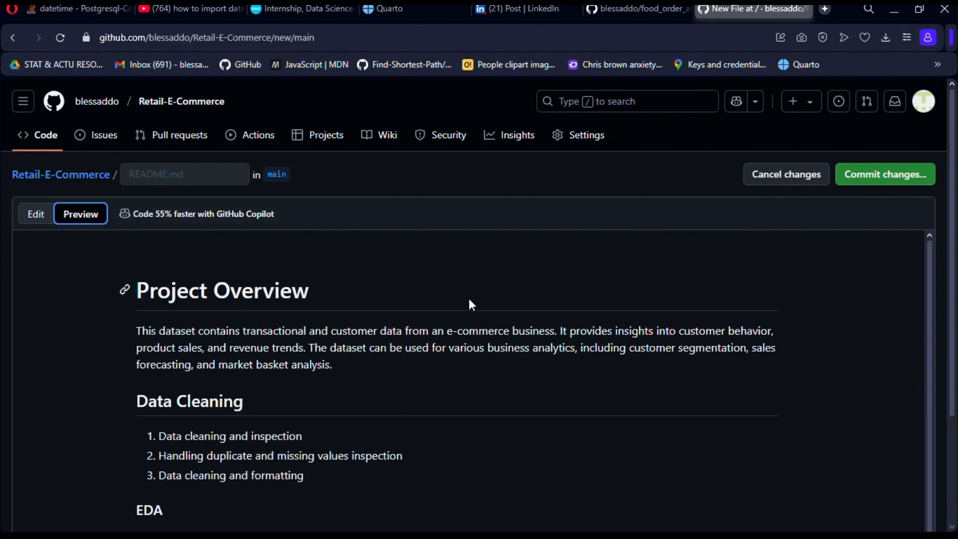
scroll(933, 313, down, 3)
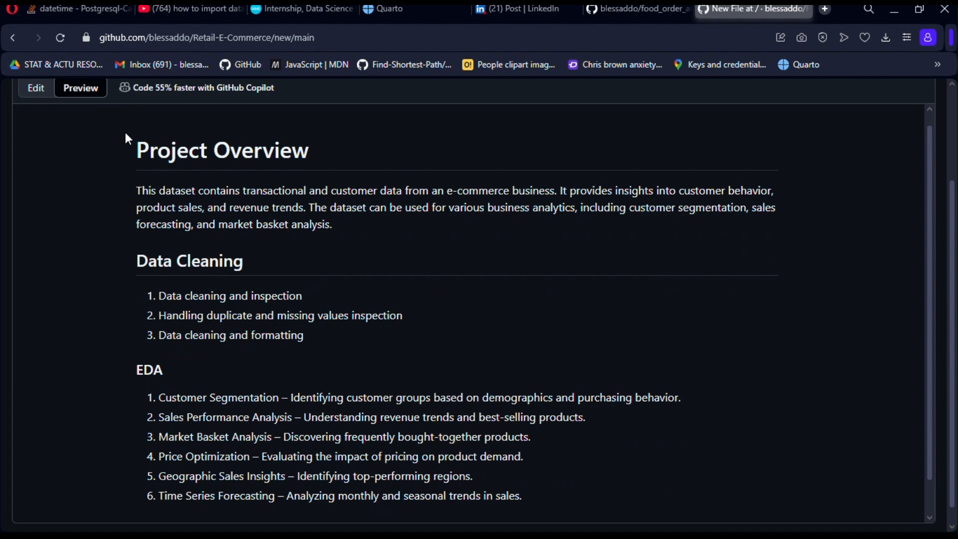
Step: Add a level-three heading "Analytical Questions" below the EDA list, with the business managers sentence and the five numbered questions from the notes
click(34, 92)
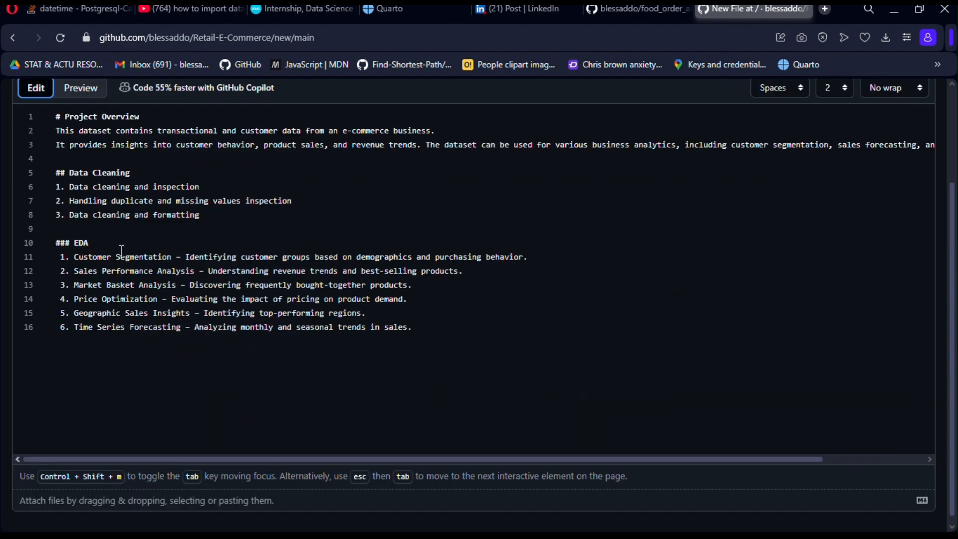
click(428, 333)
key(Return)
key(Return)
text(###)
key(BackSpace)
key(BackSpace)
key(BackSpace)
key(BackSpace)
key(BackSpace)
text(####)
text(### Analytical Questions Business managers can use this dataset to answer critical questions like:  1. What are the top-selling products in the last 6 months?  2. Which product categories are frequently bought together?  3. How do sales trends vary by month?  4. Which cities generate the most sales?  5. How does pricing affect product demand?  ###)
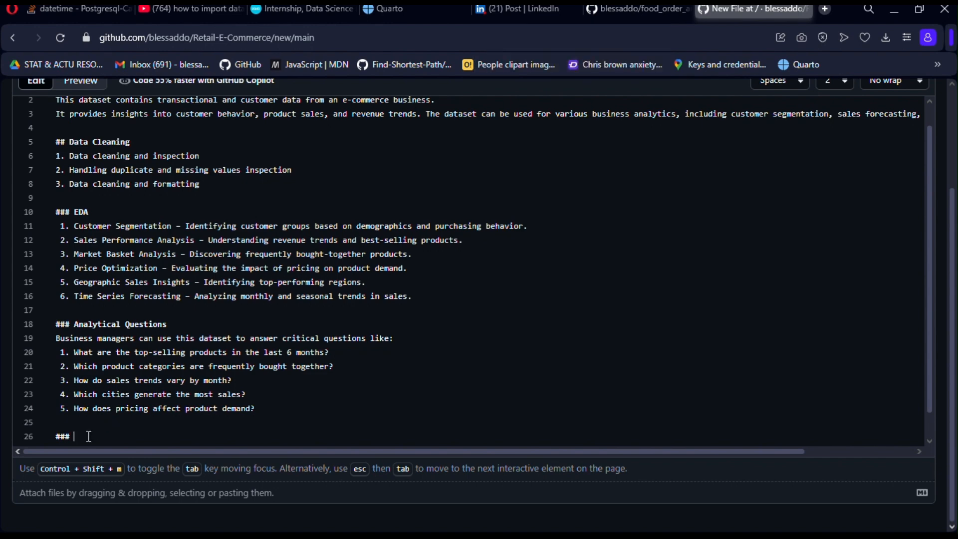
Step: Add a level-three "Tools" section with the bullets "Microsoft Excel for inspection" and "PostgreSQL for cleaing and analysis"
text(Tools)
key(Return)
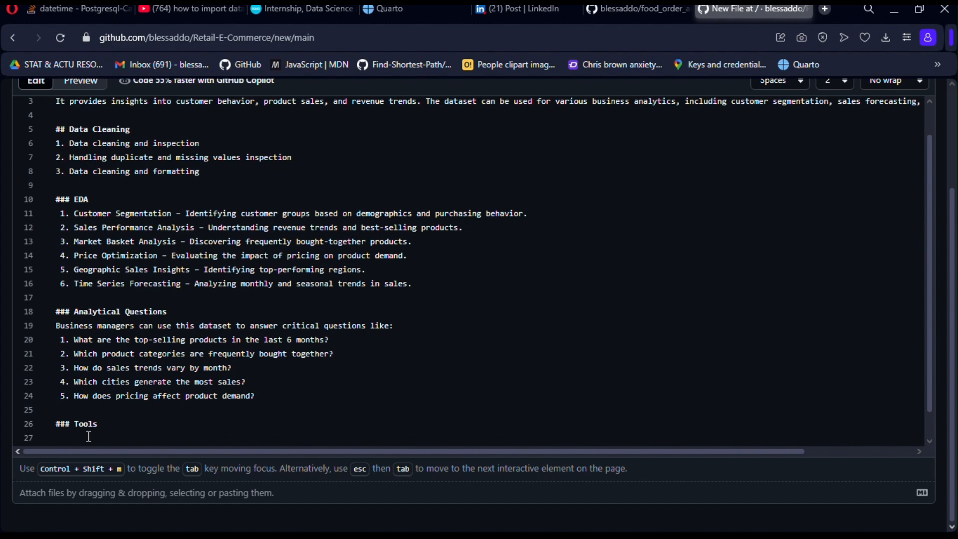
text(- Microsoft Excel)
key(Return)
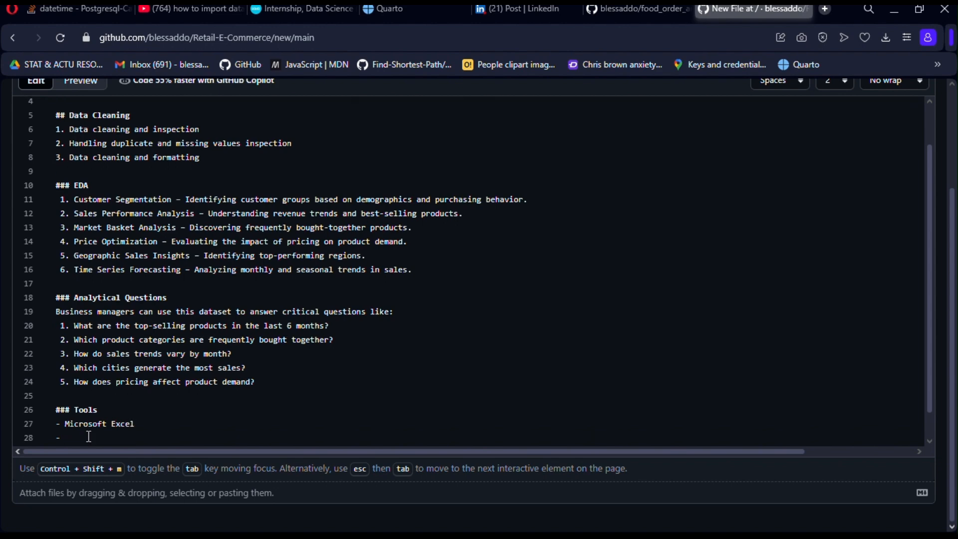
text(PostgreSQL for cleaing and a)
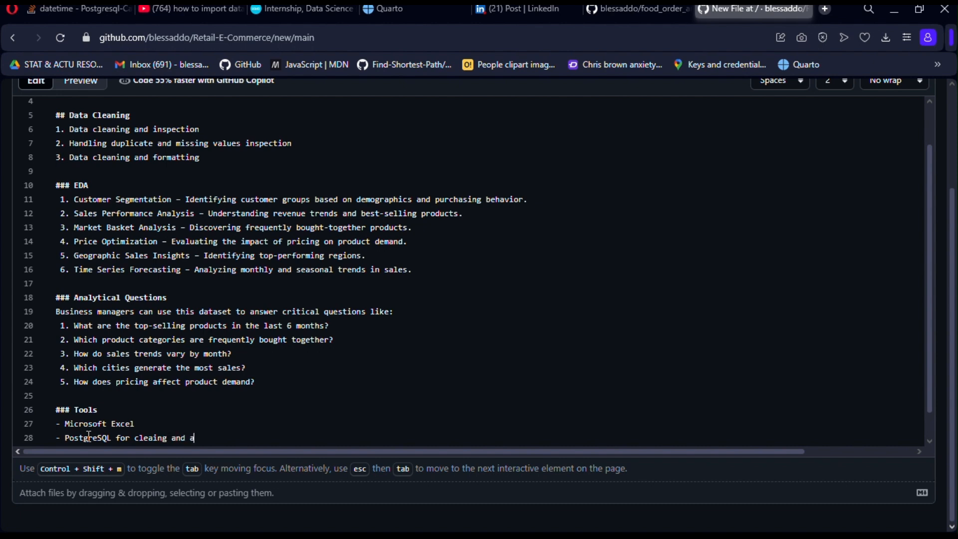
text(nalysis)
click(140, 423)
text(finspection for )
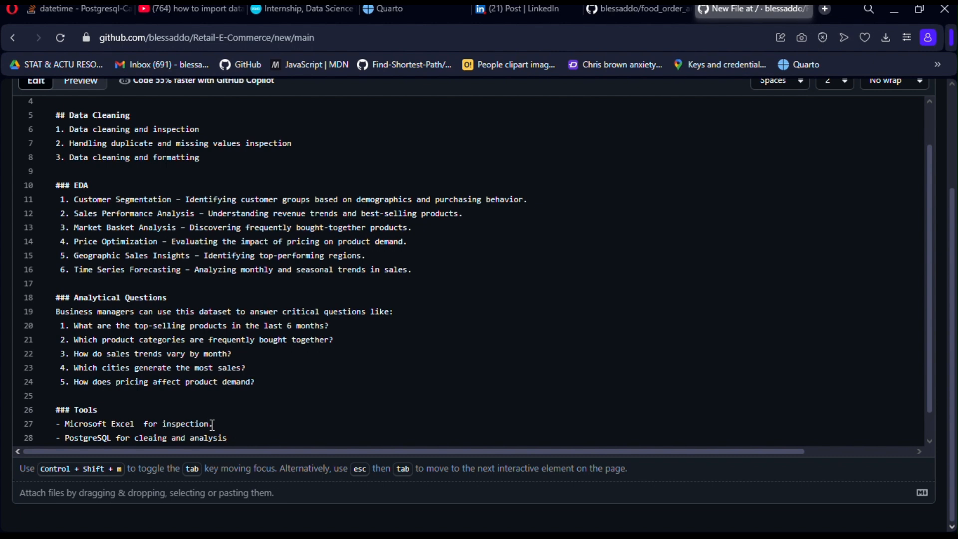
Step: End the Excel and PostgreSQL bullets with periods and add a third Tools bullet "Power BI for visualization"
text(.)
key(Return)
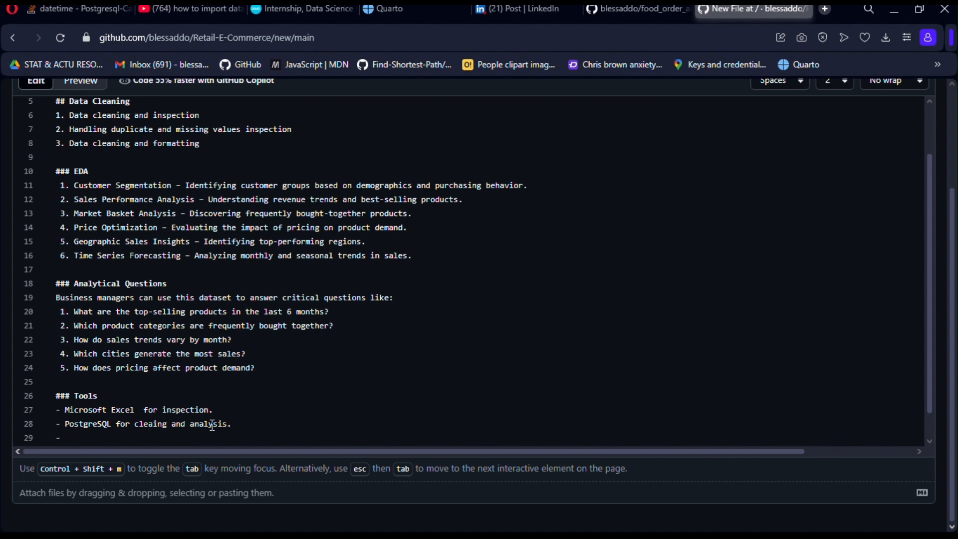
text(QOwer)
key(BackSpace)
key(BackSpace)
key(BackSpace)
key(BackSpace)
text(pw)
key(BackSpace)
text(e)
key(BackSpace)
text(wer B)
text(for via)
key(BackSpace)
key(BackSpace)
key(BackSpace)
text(visula)
key(BackSpace)
key(BackSpace)
text(aliza)
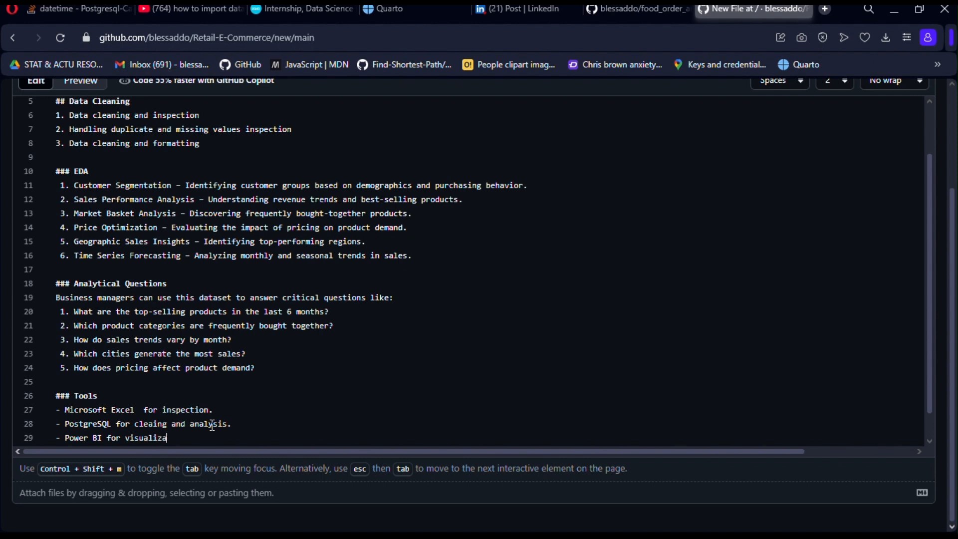
text(tion)
Step: Extend the Power BI bullet with "i.e trends, bar chart to compare two or more product."
text( i.e)
text( trends,)
text( c)
text(bar)
key(BackSpace)
key(BackSpace)
key(BackSpace)
text(bar chart)
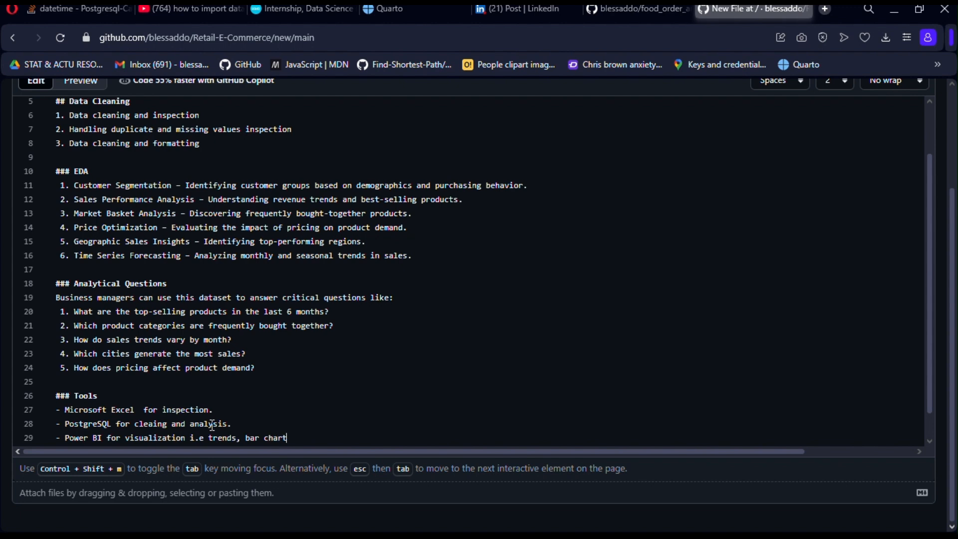
text( coma)
key(BackSpace)
text(parios)
key(BackSpace)
key(BackSpace)
key(BackSpace)
text(a)
text(r more product.)
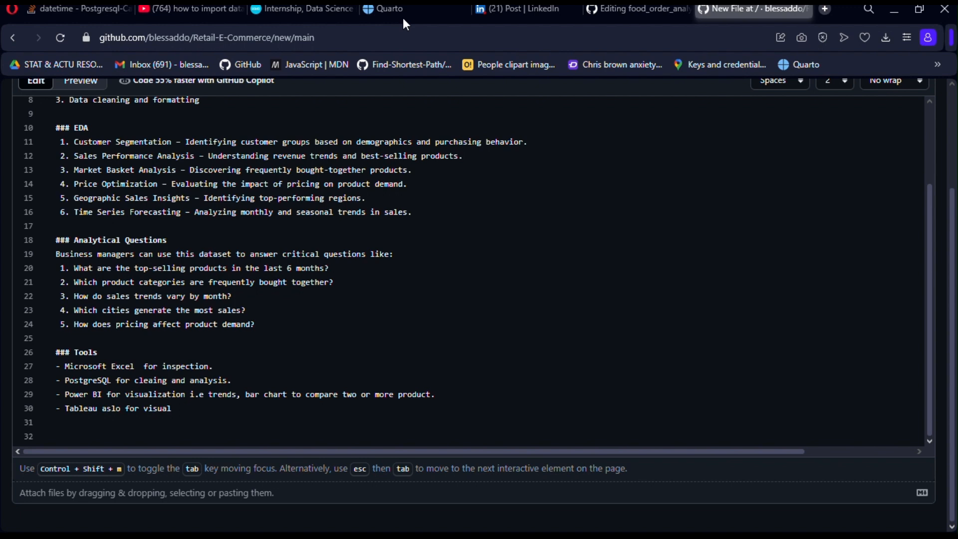
Step: Below the Tableau bullet, insert the notes' top-selling products SELECT query on order_details, enclosed in triple backticks
click(178, 407)
key(Return)
key(Return)
text(- ##)
key(BackSpace)
key(BackSpace)
key(BackSpace)
text(-)
key(BackSpace)
text(```SELECT     product_id,     SUM(quantity) AS total_units_sold FROM order_details GROUP BY product_id ORDER BY total_units_sold DESC LIMIT 10;```)
key(ctrl+plus)
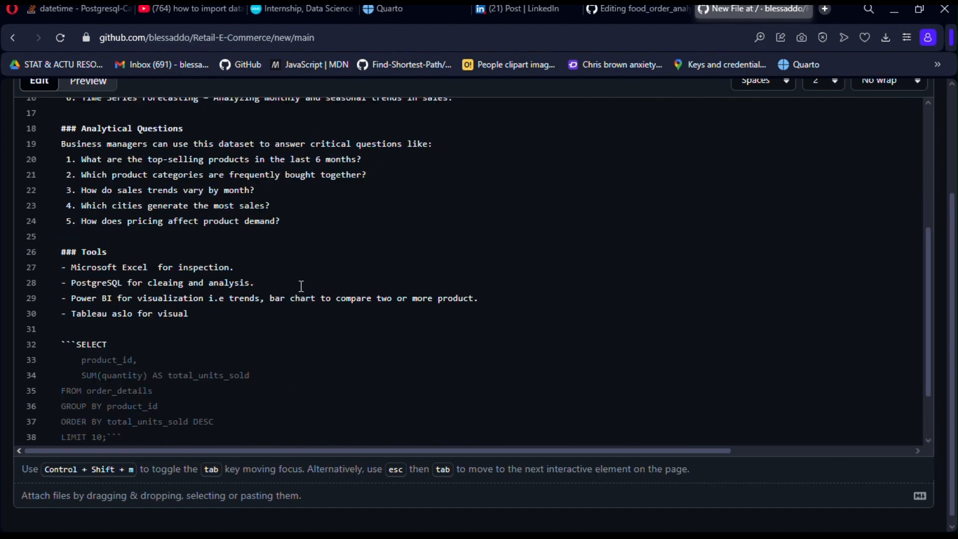
drag(929, 270, 916, 329)
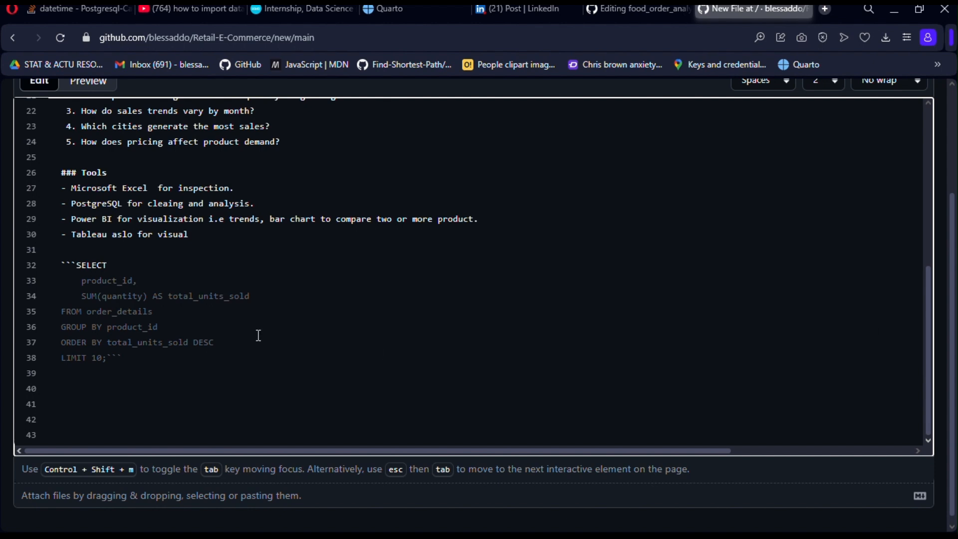
click(146, 365)
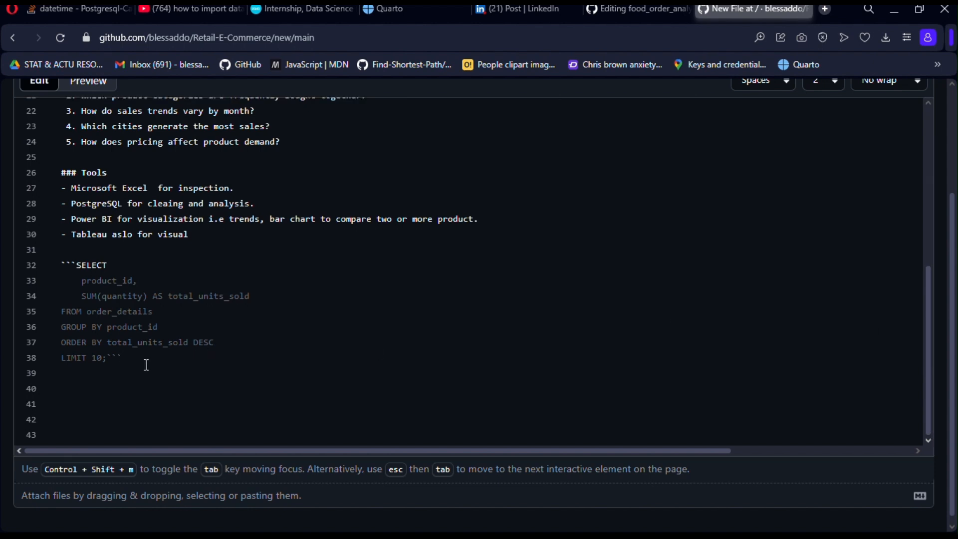
key(Return)
key(Return)
key(Return)
text(###)
key(BackSpace)
key(BackSpace)
key(BackSpace)
key(BackSpace)
key(BackSpace)
key(BackSpace)
Step: Place the opening and closing triple backticks on their own lines around the SELECT query
click(79, 262)
key(Return)
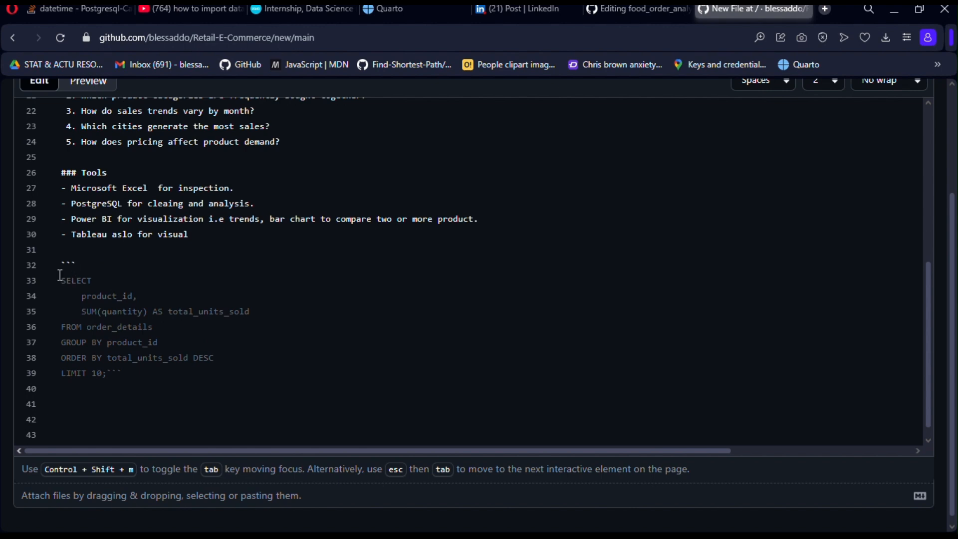
text(```)
drag(78, 264, 60, 263)
key(BackSpace)
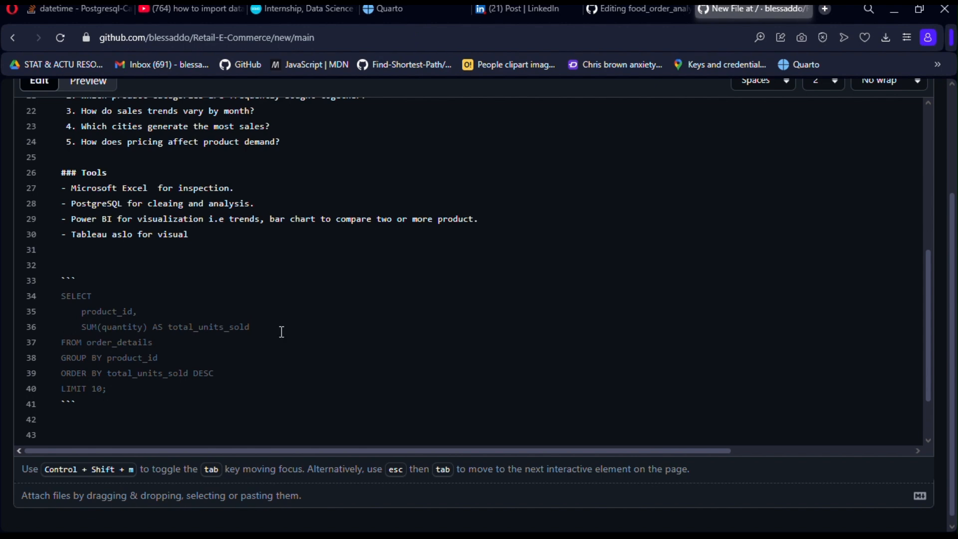
scroll(950, 290, down, 1)
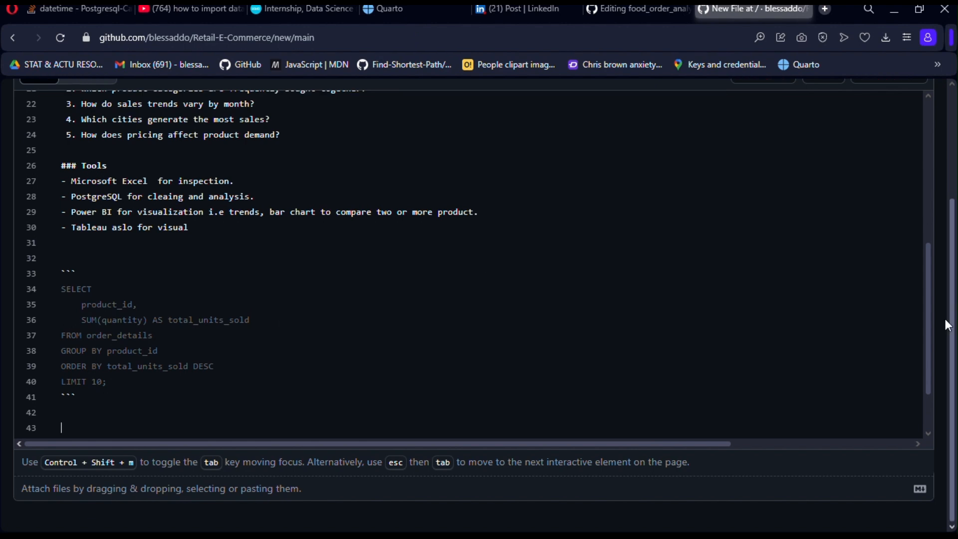
drag(930, 316, 918, 361)
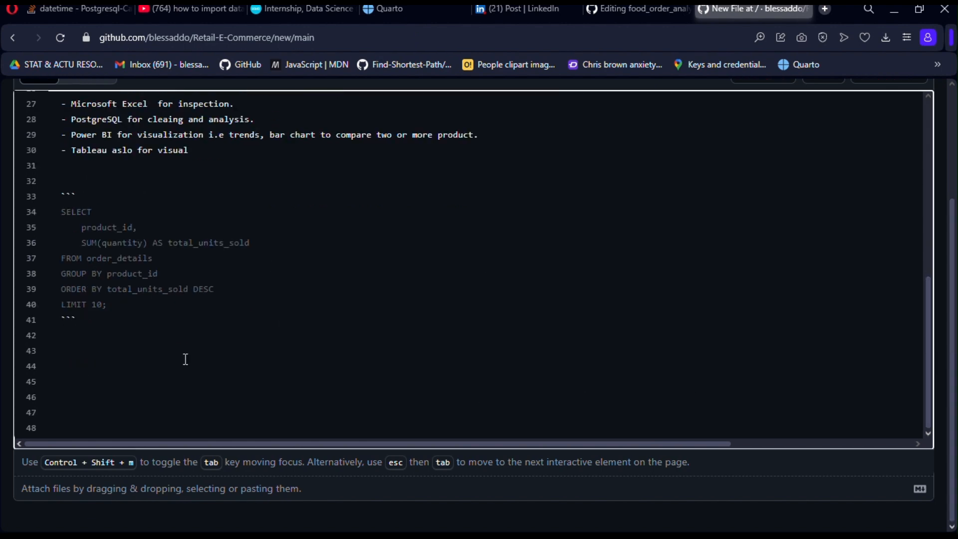
click(120, 332)
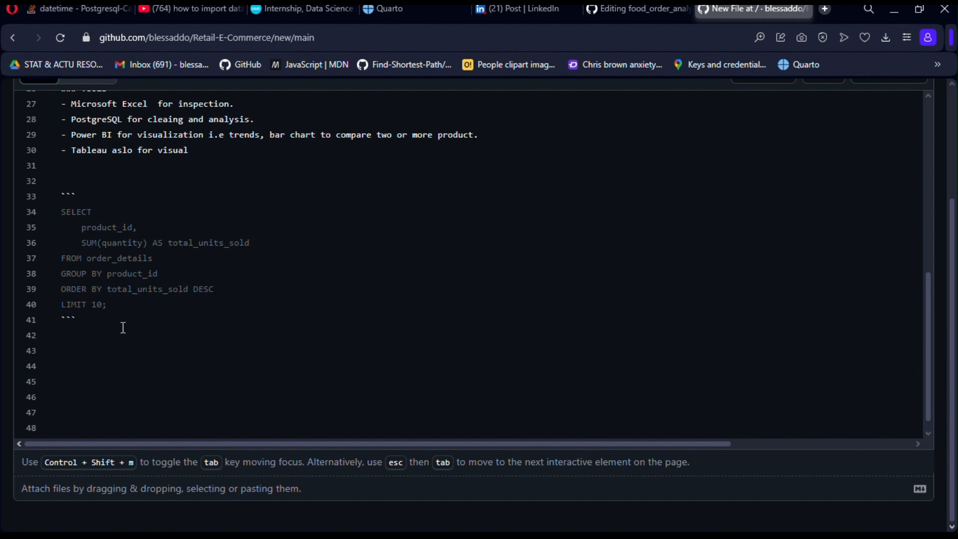
key(Return)
text(###)
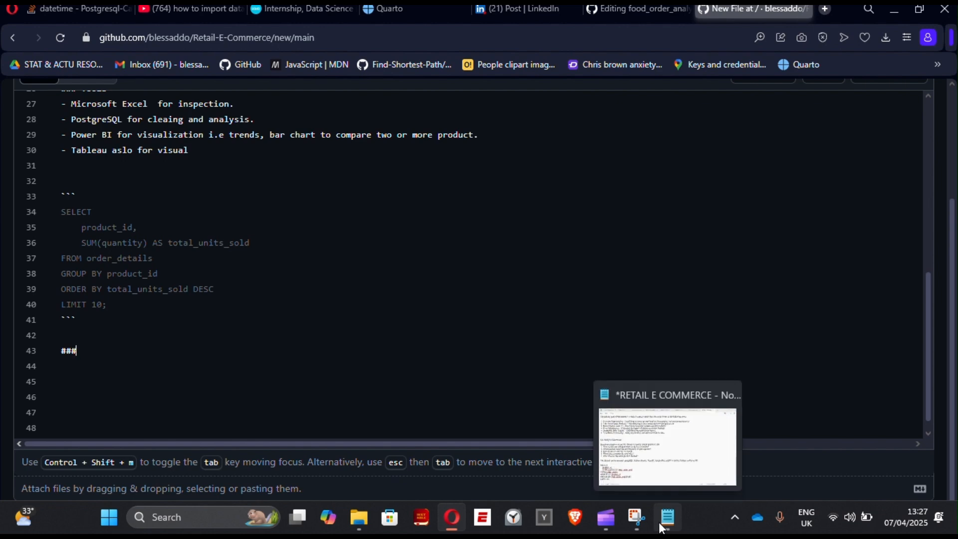
click(661, 528)
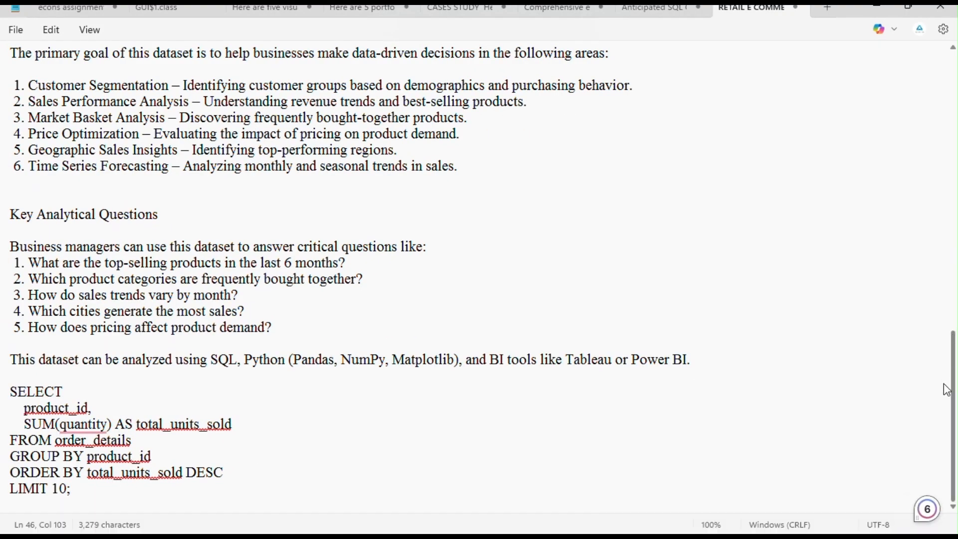
drag(944, 383, 942, 163)
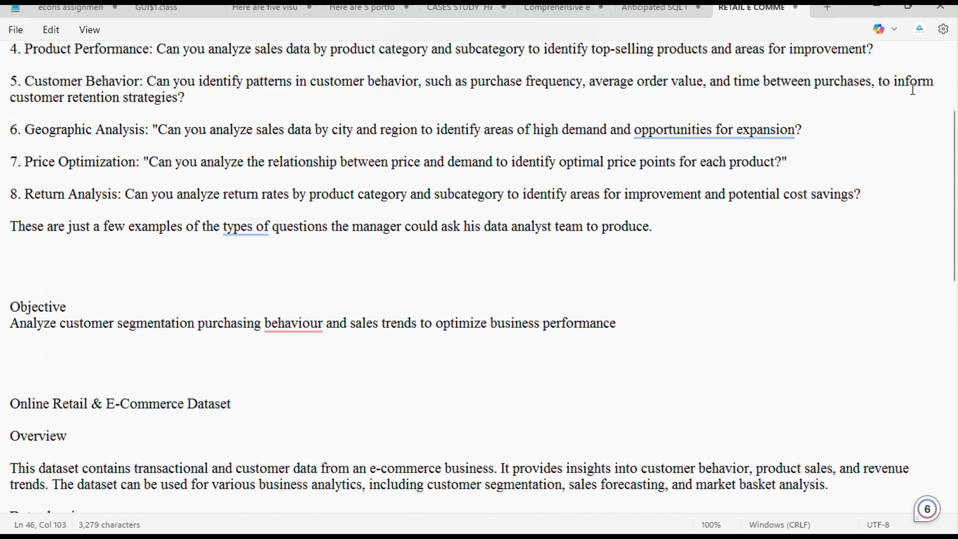
click(876, 7)
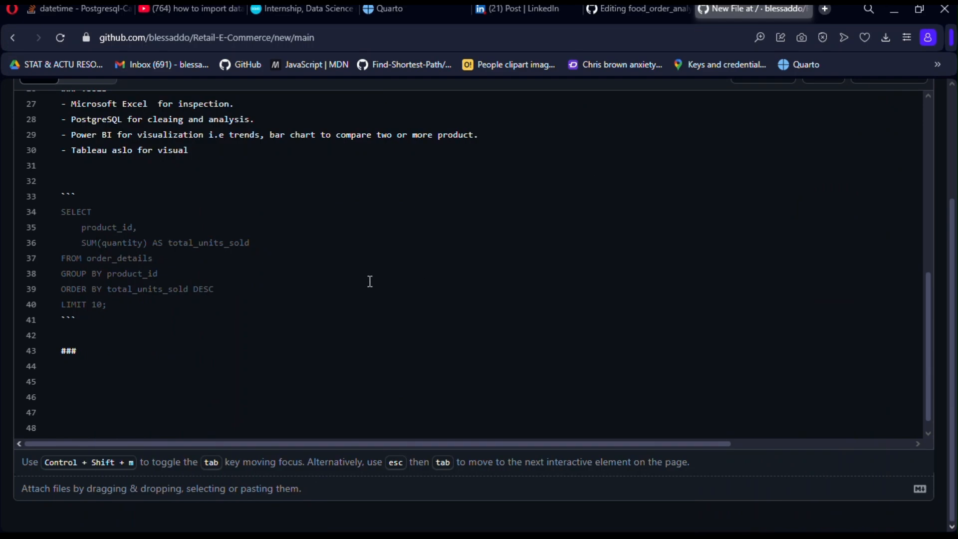
click(221, 347)
key(BackSpace)
key(BackSpace)
key(BackSpace)
Step: Add a level-three "Reference" section below the code block with the bullets "Stack overflow" and "PostgreSQL documentation"
click(96, 332)
text(#)
key(BackSpace)
key(Return)
key(Return)
text(### Reference)
key(Return)
text(- Stack over)
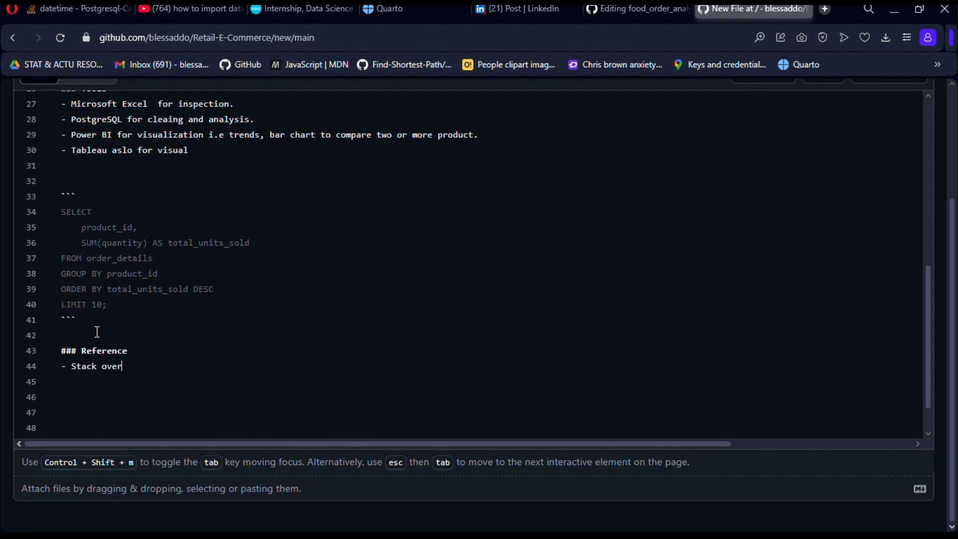
text(flow)
key(Return)
text(PostgreSQL documentat)
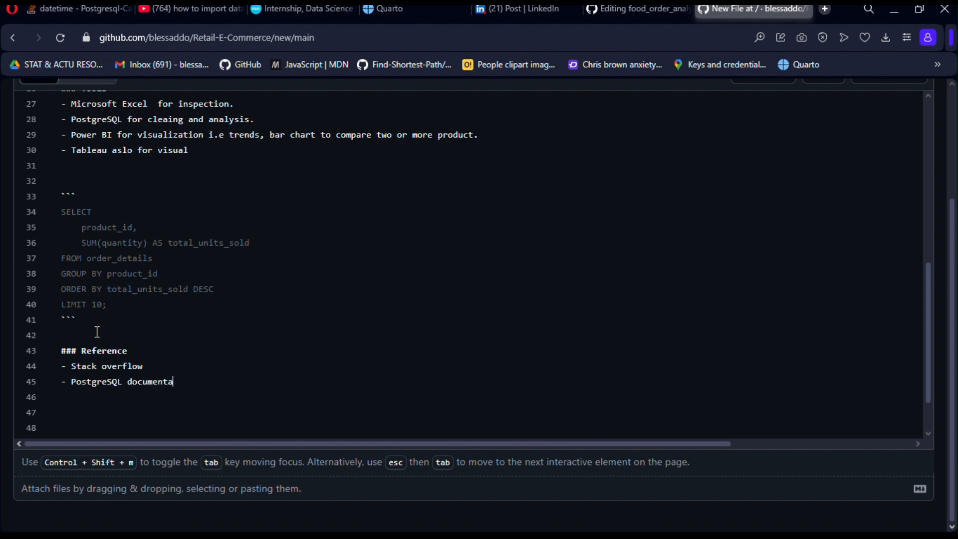
text(ion)
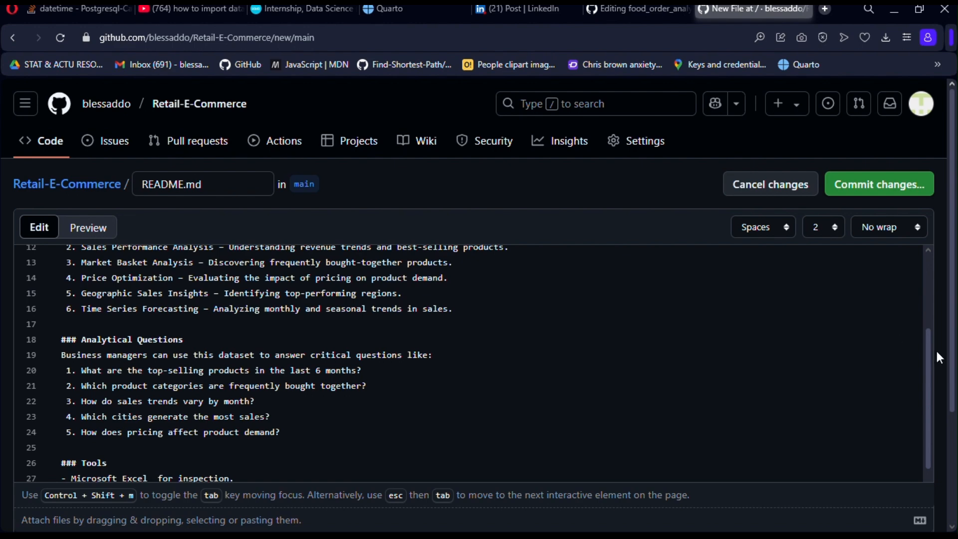
Step: Preview the README from the Project Overview down through the Tools section and the SQL code block
drag(927, 350, 930, 247)
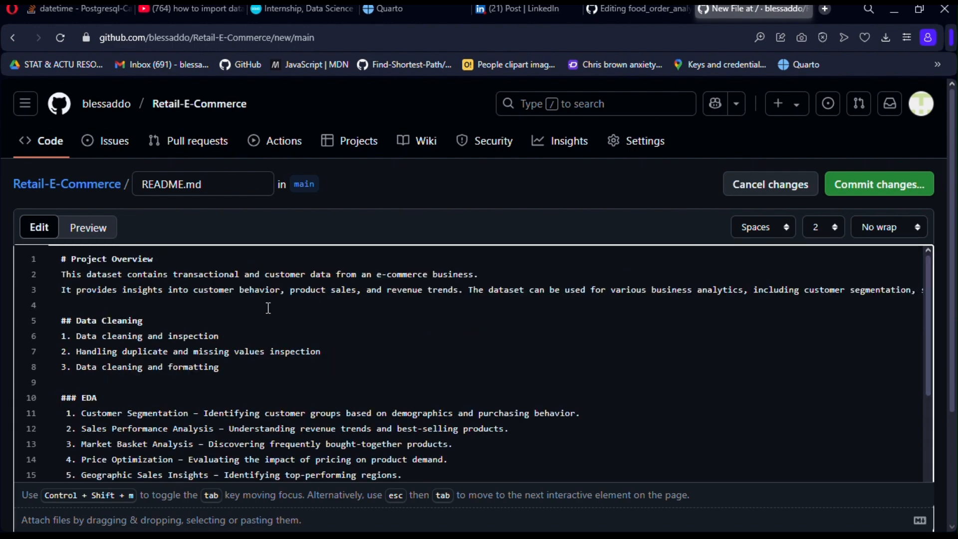
click(89, 241)
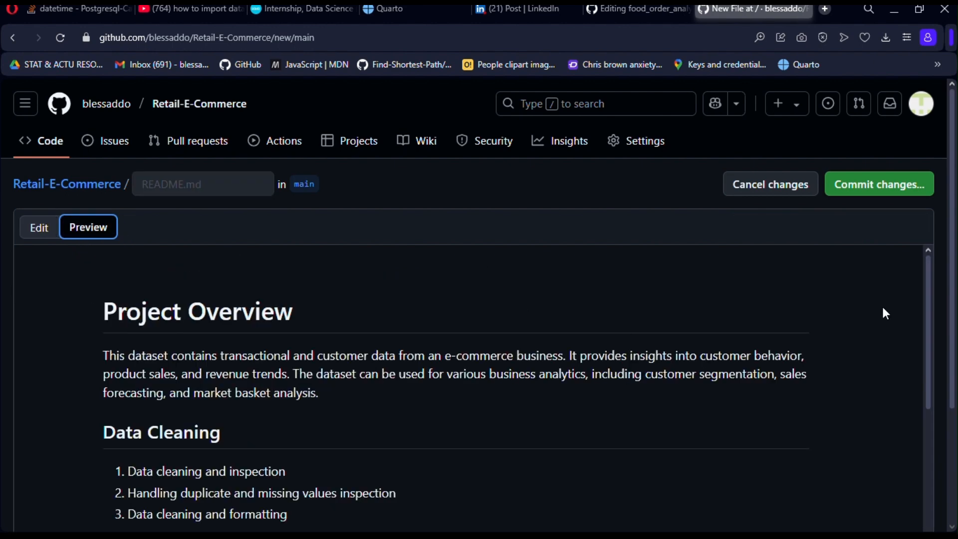
drag(928, 299, 926, 536)
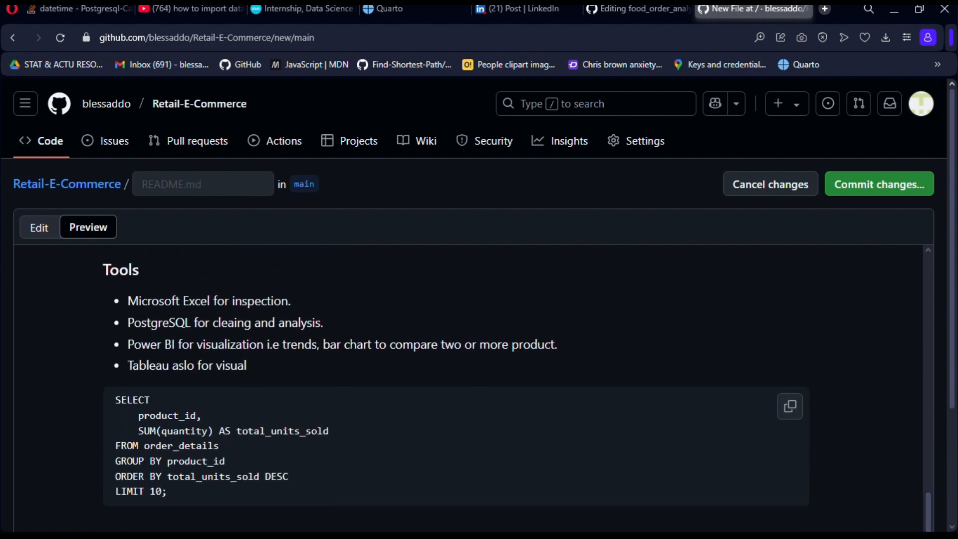
mouse_move(926, 536)
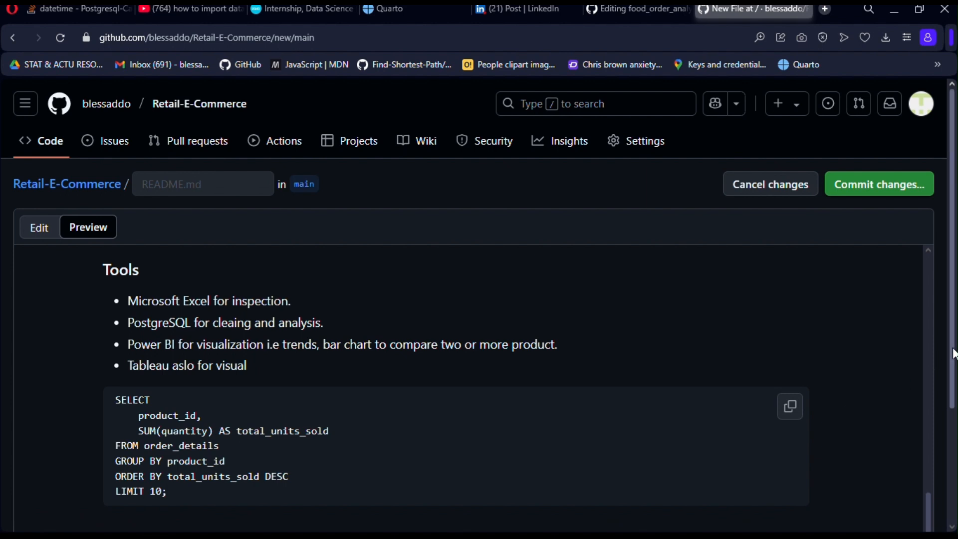
drag(952, 353, 955, 302)
scroll(920, 303, up, 10)
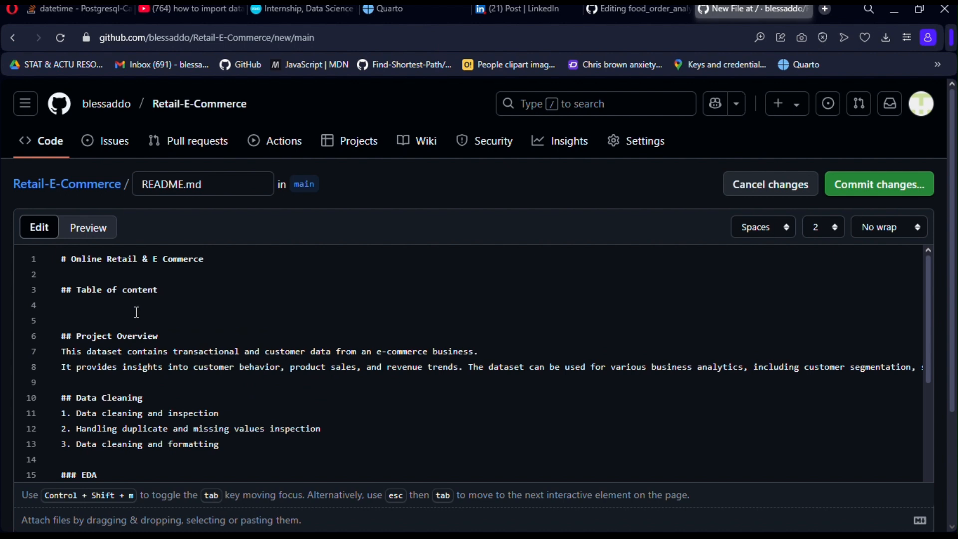
Step: Under "Table of content", start a Markdown link with the text "Project Overview" and the heading name as its "#" target
click(109, 305)
text([)
drag(77, 336, 165, 340)
key(ctrl+c)
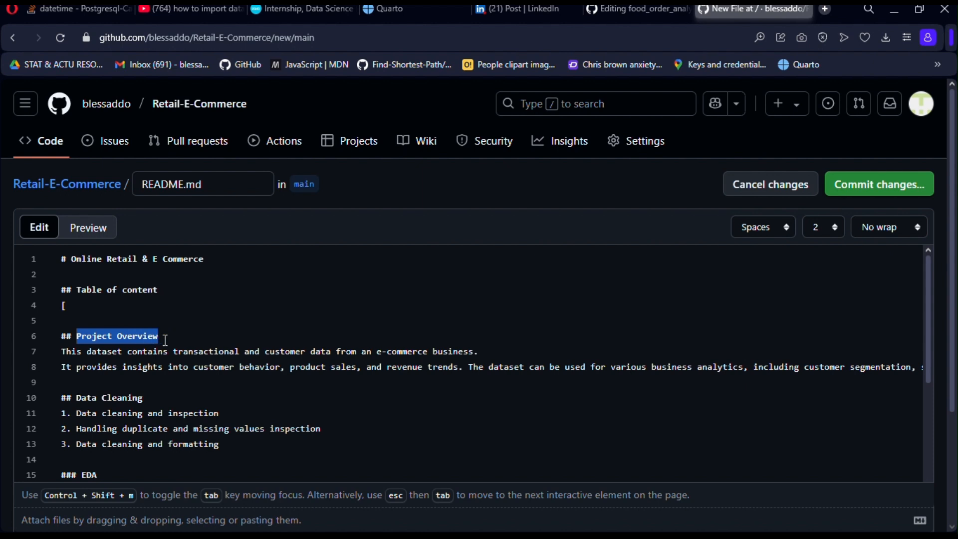
click(75, 306)
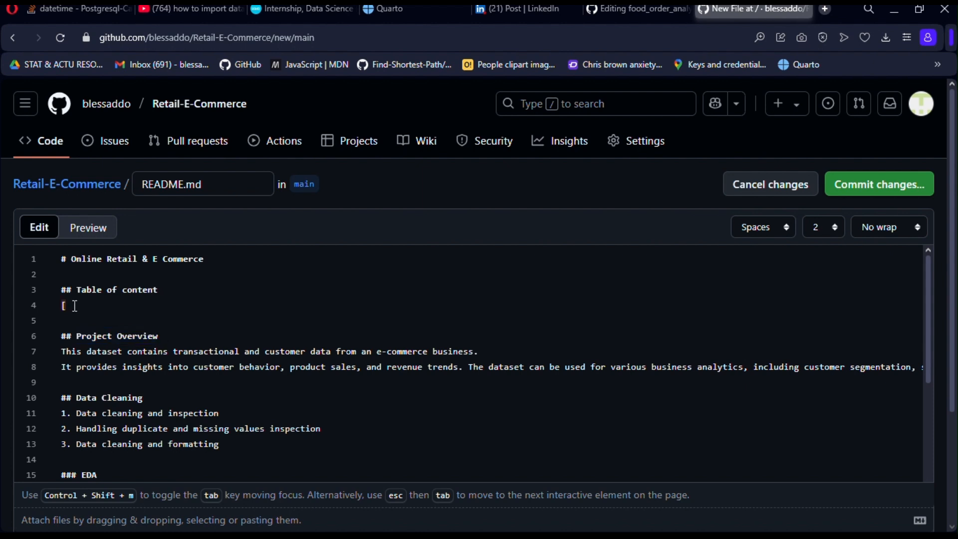
key(ctrl+v)
text([)
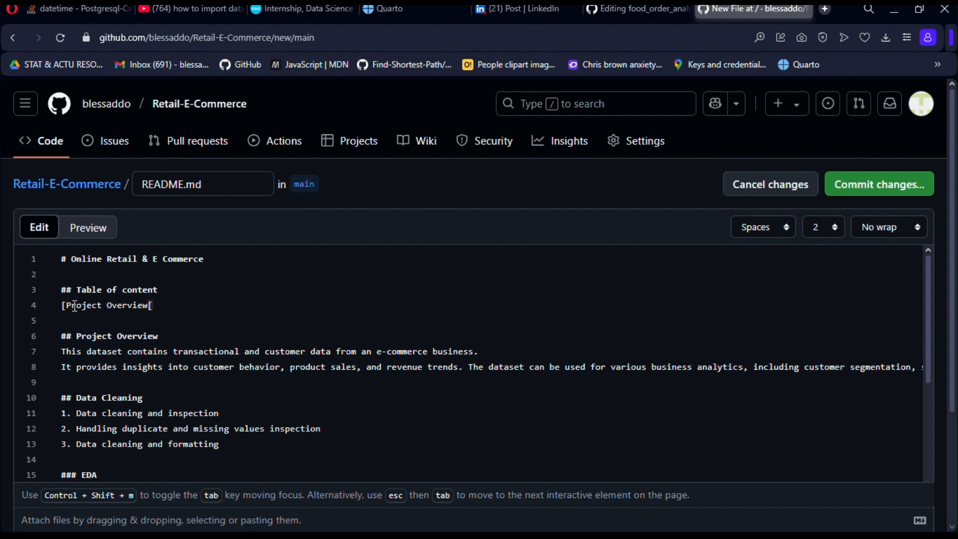
key(BackSpace)
text(](#)
key(ctrl+v)
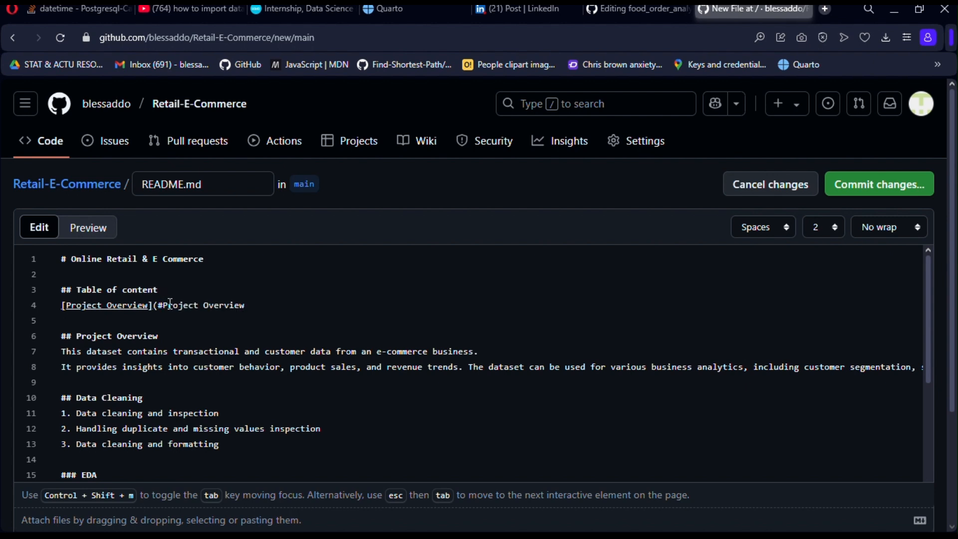
Step: Rewrite the link target as "#project-overview", close its parenthesis, and preview the table of content
click(170, 304)
key(BackSpace)
text(p)
click(204, 304)
click(248, 305)
text())
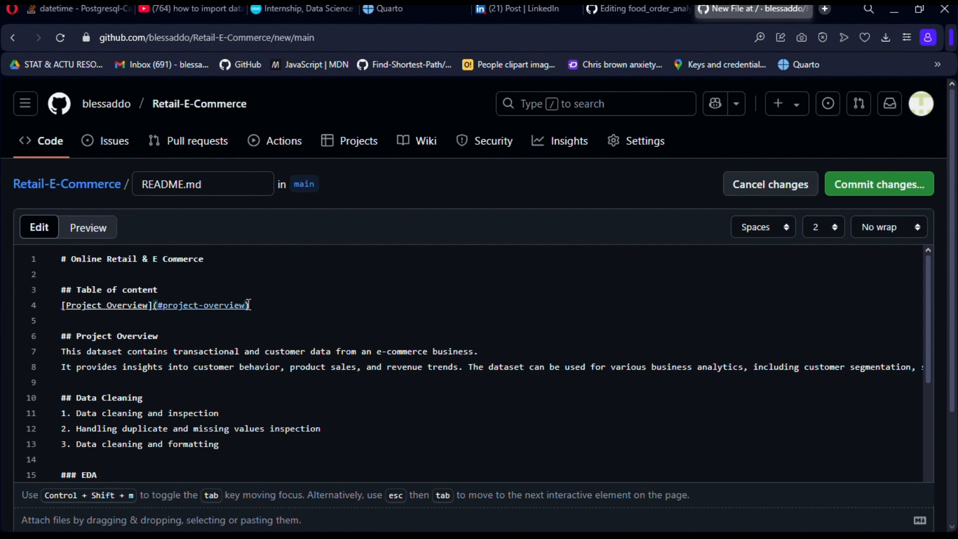
click(105, 237)
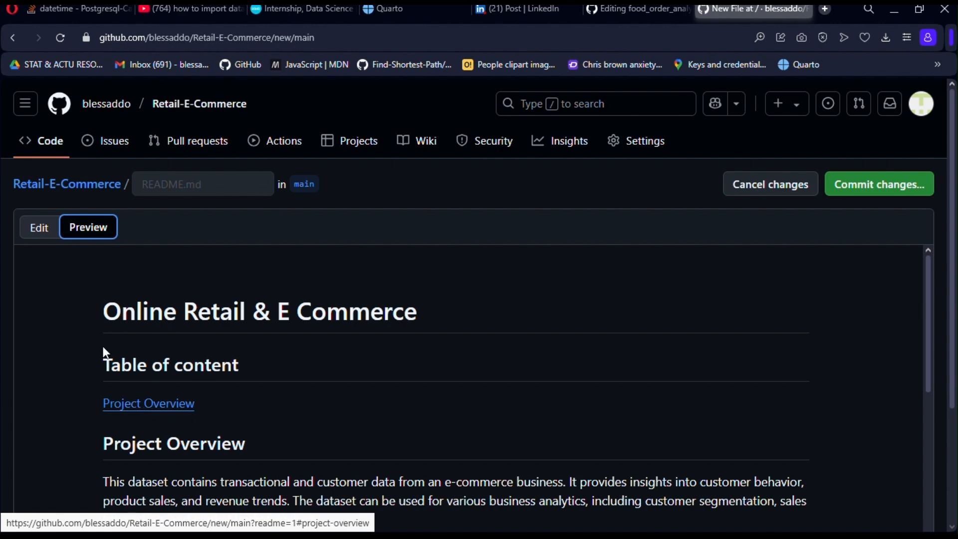
click(36, 227)
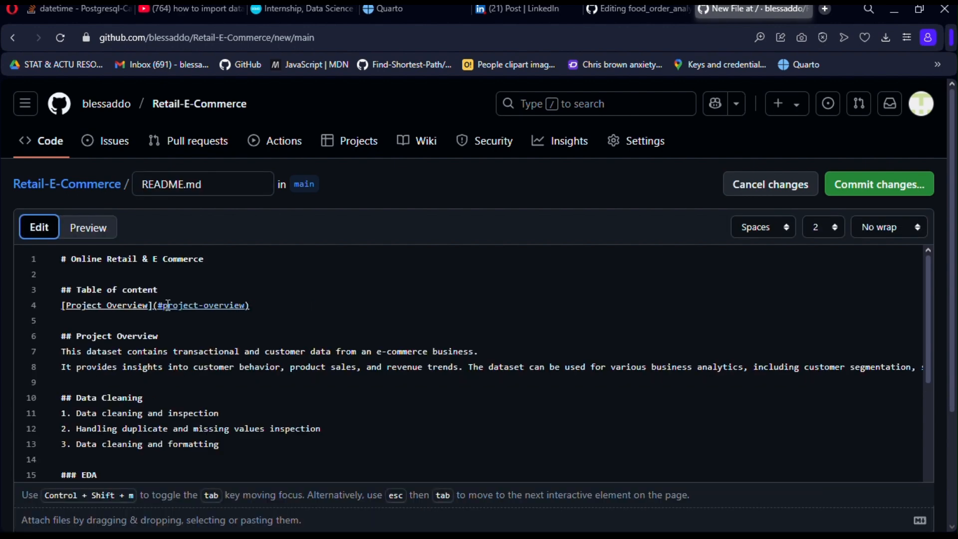
Step: Duplicate the Project Overview link as a second table of content entry, separated by a blank line
drag(62, 304, 280, 298)
key(ctrl+c)
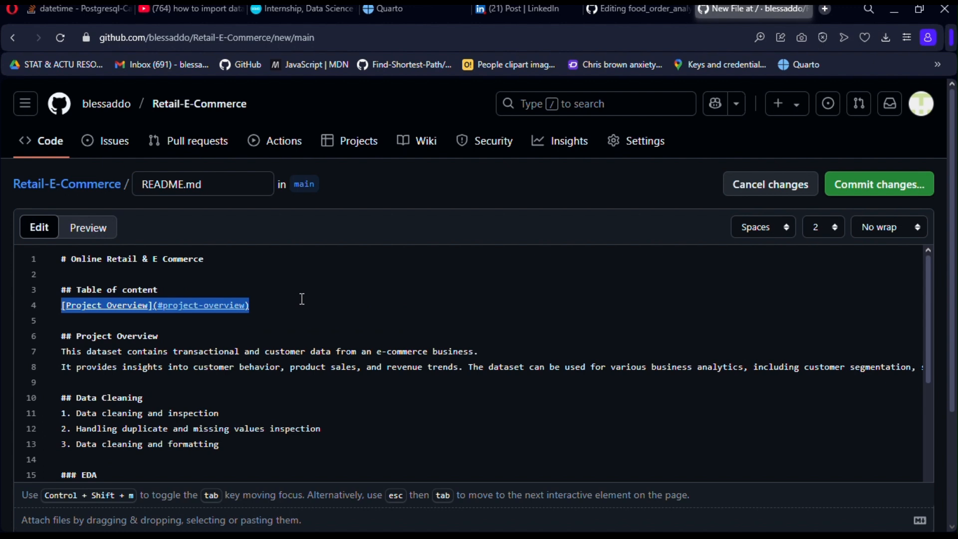
click(301, 299)
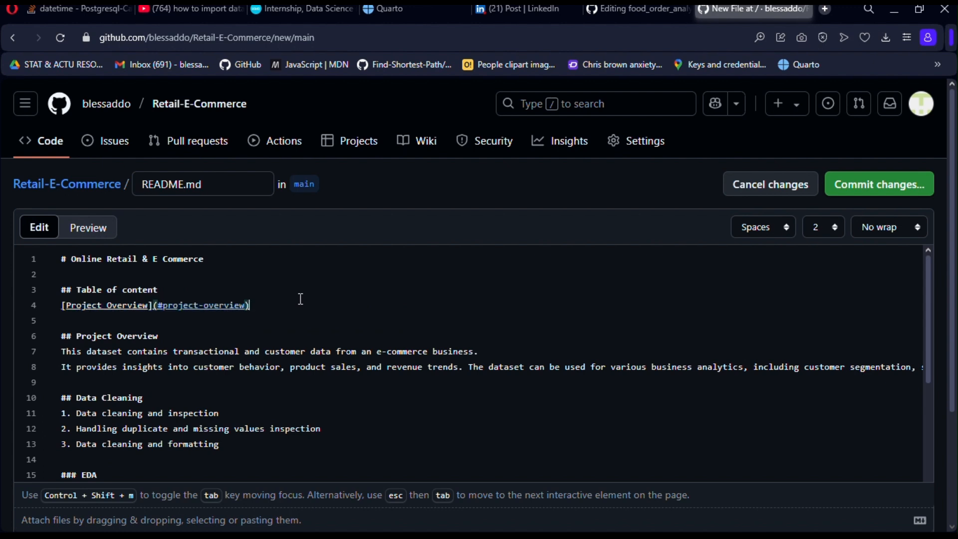
key(Return)
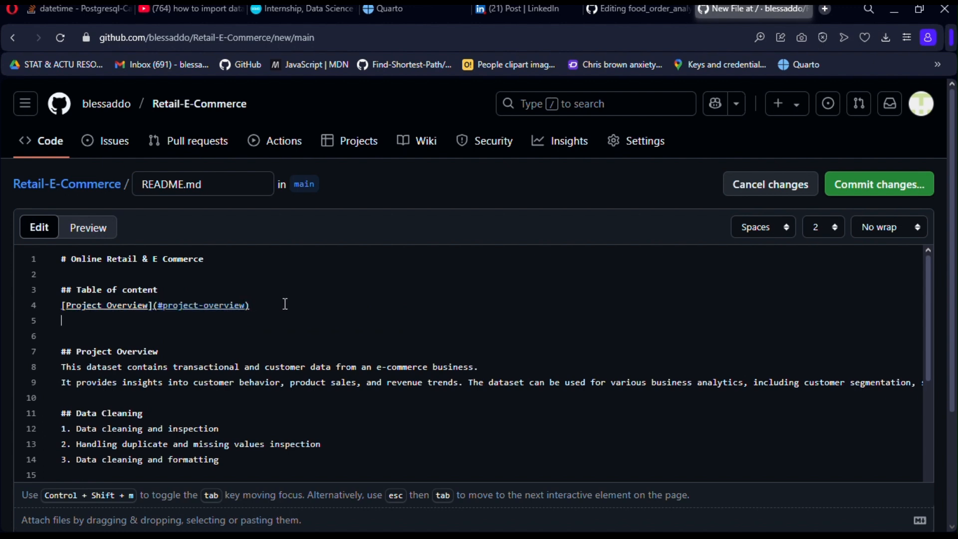
key(Return)
key(ctrl+v)
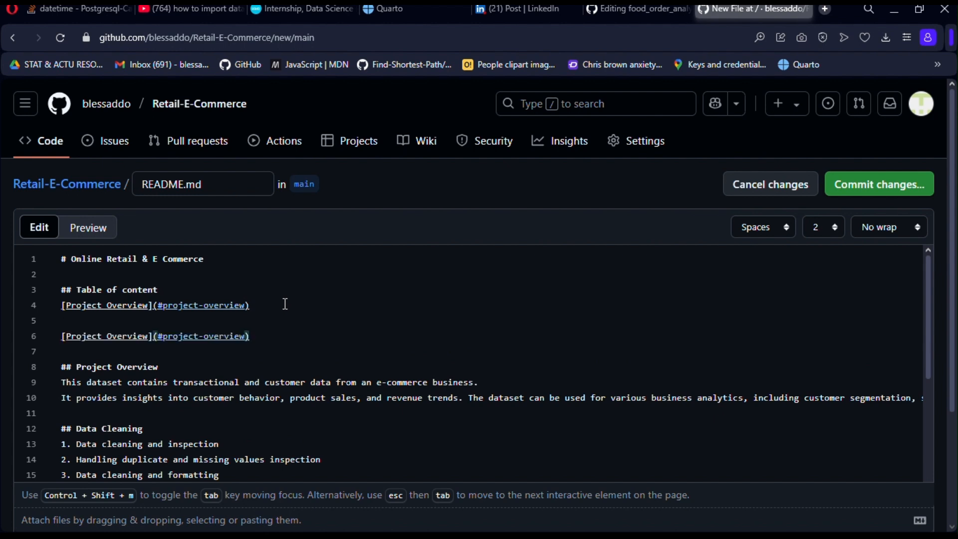
Step: Paste a third copy of the Project Overview link into the table of content, separated by a blank line
key(Return)
key(Return)
key(ctrl+v)
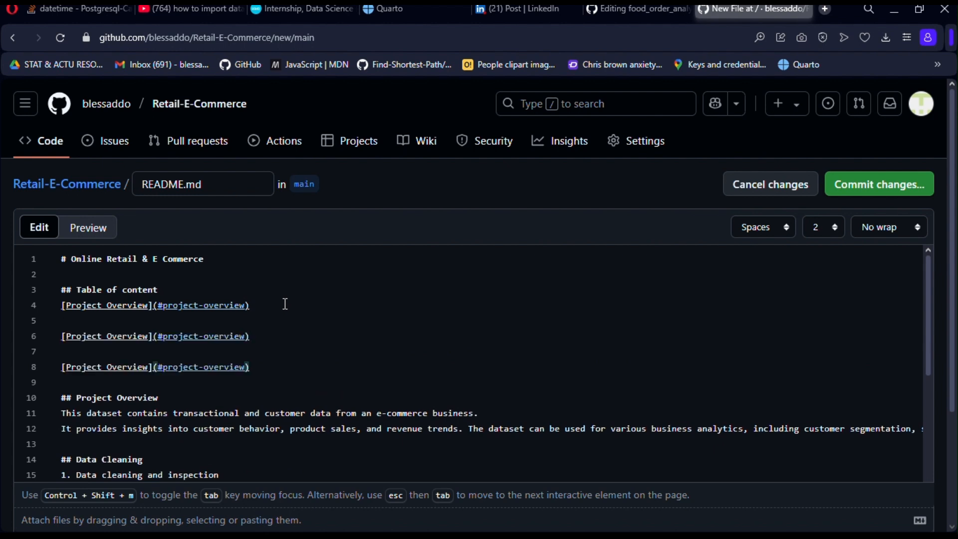
Step: Change the link text of the second table of content entry to "Data Cleaning"
click(147, 336)
key(ctrl+BackSpace)
key(ctrl+BackSpace)
text(Dat)
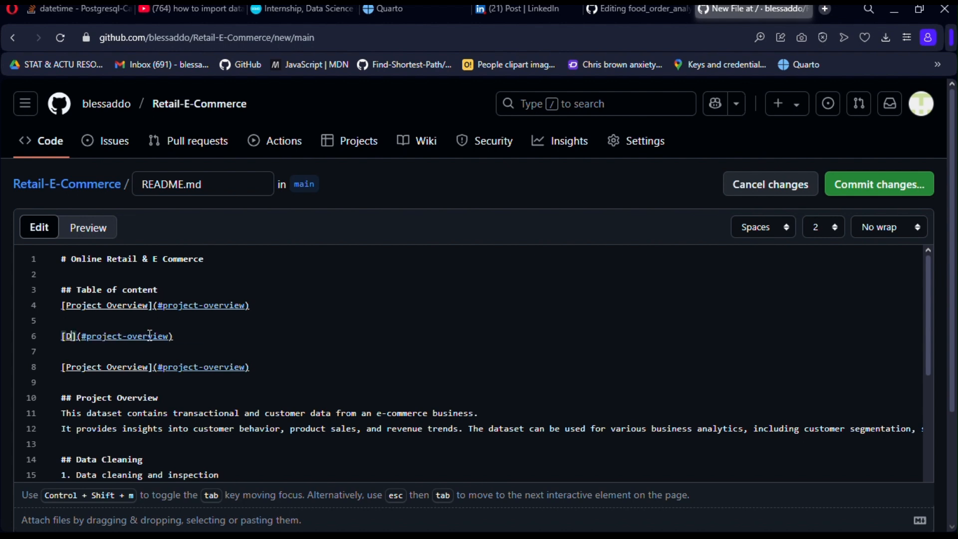
text(a Cleani)
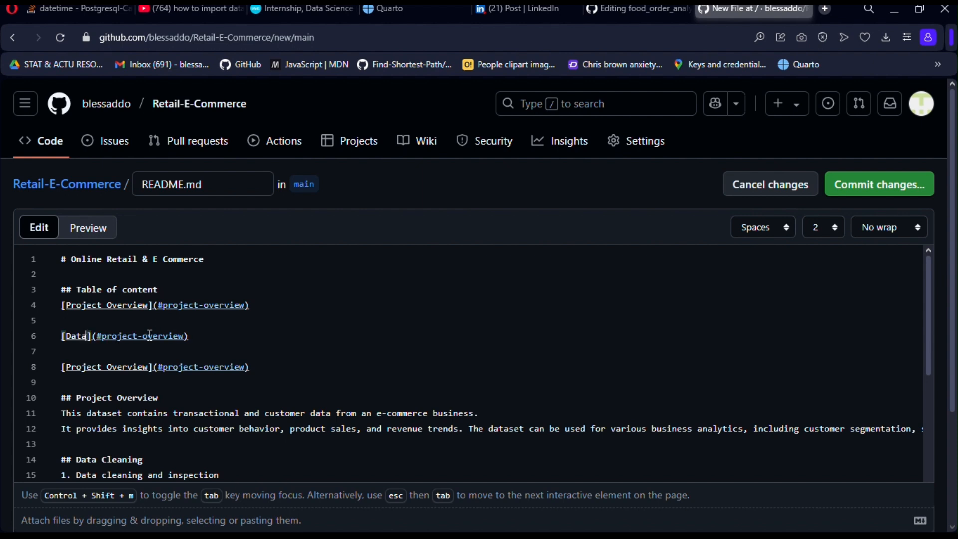
text(ng)
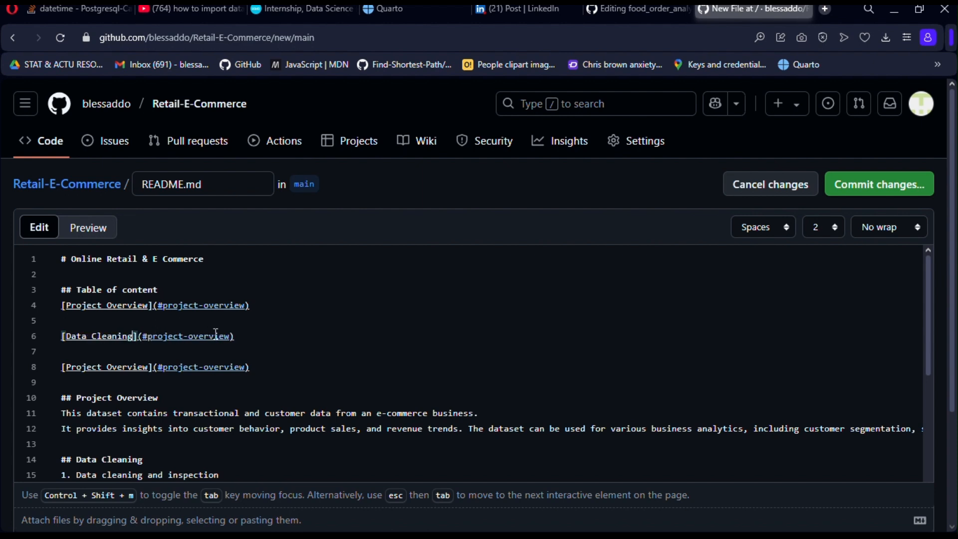
Step: Set the Data Cleaning entry's link target to "#data-cleaning"
click(231, 335)
key(BackSpace)
key(BackSpace)
key(BackSpace)
key(BackSpace)
key(BackSpace)
key(BackSpace)
key(BackSpace)
key(BackSpace)
key(BackSpace)
key(BackSpace)
key(BackSpace)
key(BackSpace)
key(BackSpace)
key(BackSpace)
key(BackSpace)
key(BackSpace)
text(data)
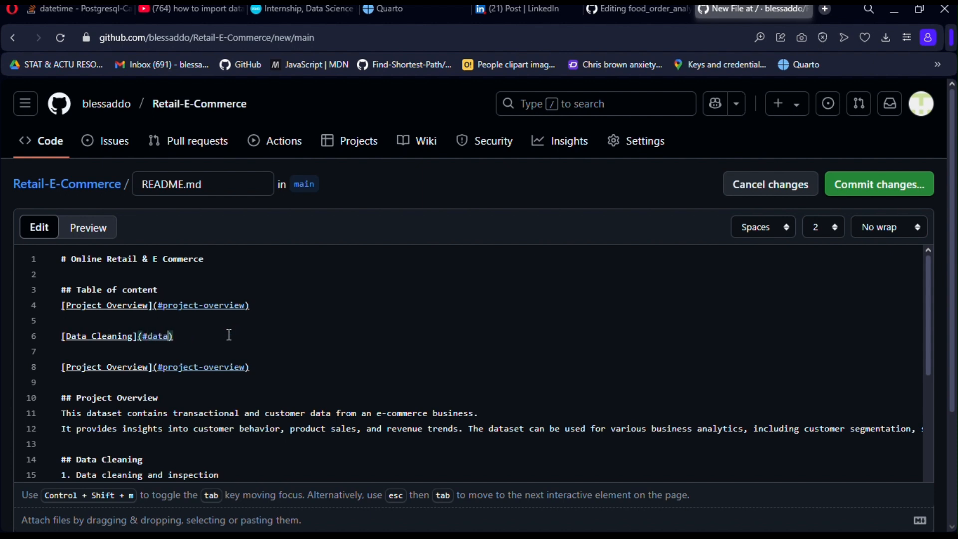
text(-cleaning)
Step: Replace the link target of the third table of content entry with "#eda"
drag(158, 367, 246, 367)
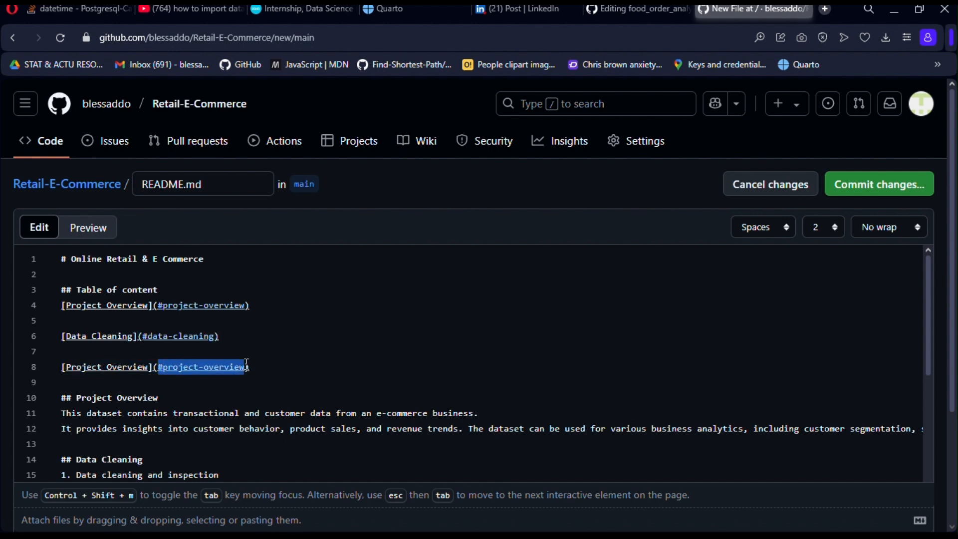
key(BackSpace)
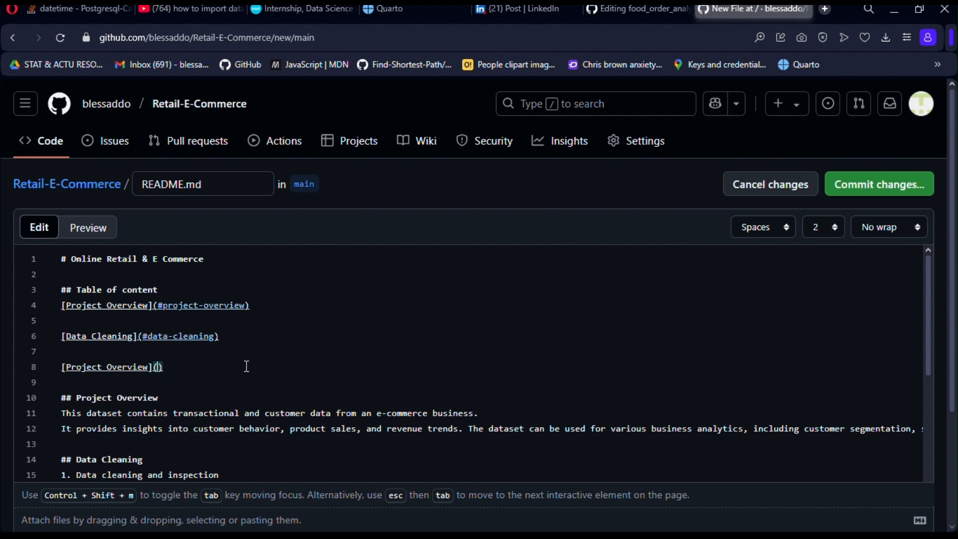
text(#ED)
key(BackSpace)
key(BackSpace)
text(eda)
Step: Change the link text of the third table of content entry to "EDA" and preview the README
click(152, 367)
key(BackSpace)
key(BackSpace)
key(BackSpace)
key(BackSpace)
key(BackSpace)
key(BackSpace)
key(BackSpace)
key(BackSpace)
key(BackSpace)
key(BackSpace)
key(BackSpace)
key(BackSpace)
key(BackSpace)
key(BackSpace)
key(BackSpace)
key(BackSpace)
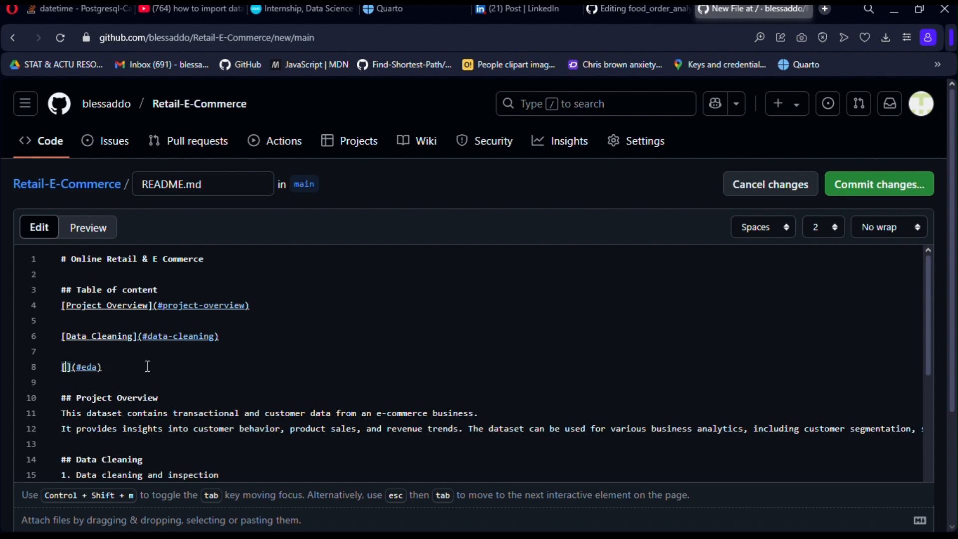
text(EDA)
click(130, 366)
click(108, 239)
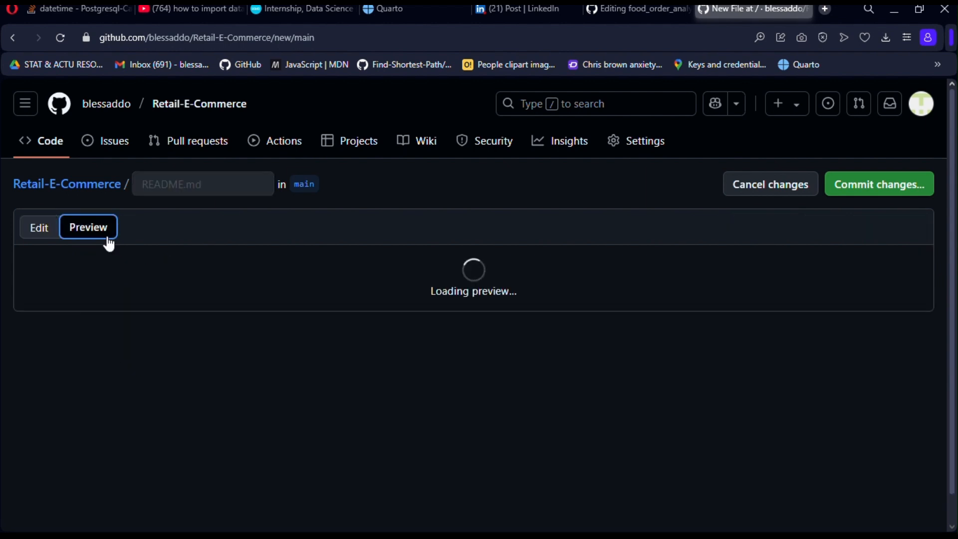
Step: Return to editing and add the entry "#[Analytical Questions](#analytical-questions)" below the EDA link, separated by a blank line
click(52, 232)
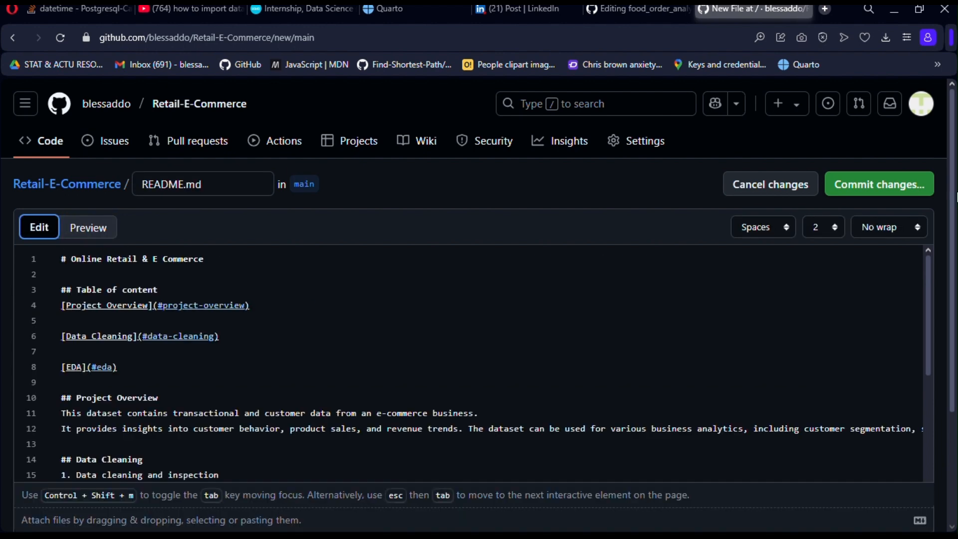
drag(955, 196, 941, 315)
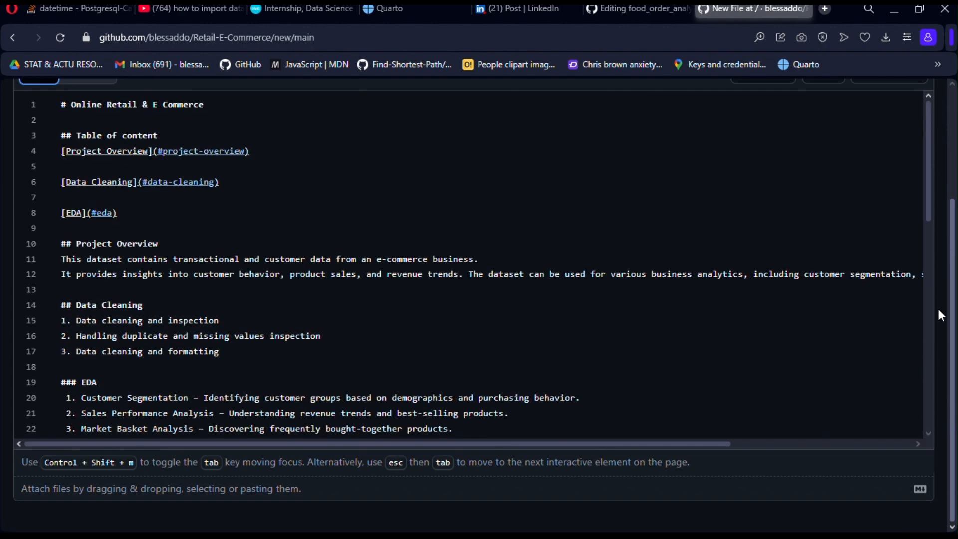
drag(924, 198, 943, 96)
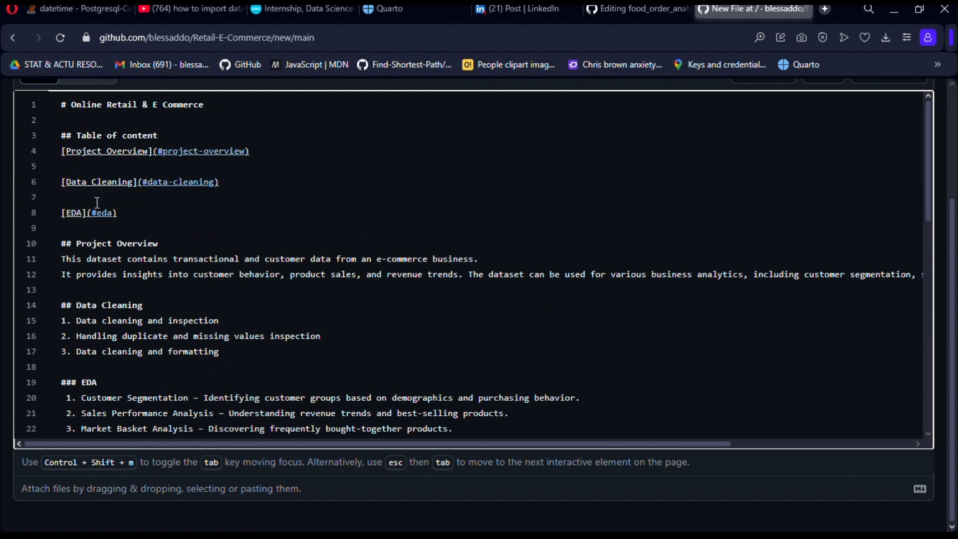
click(119, 213)
key(Return)
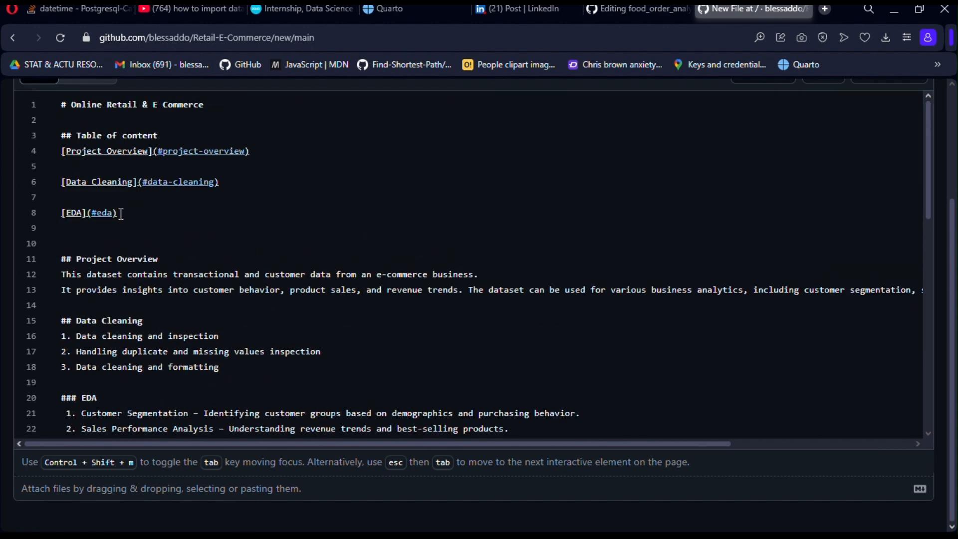
key(Return)
text(#)
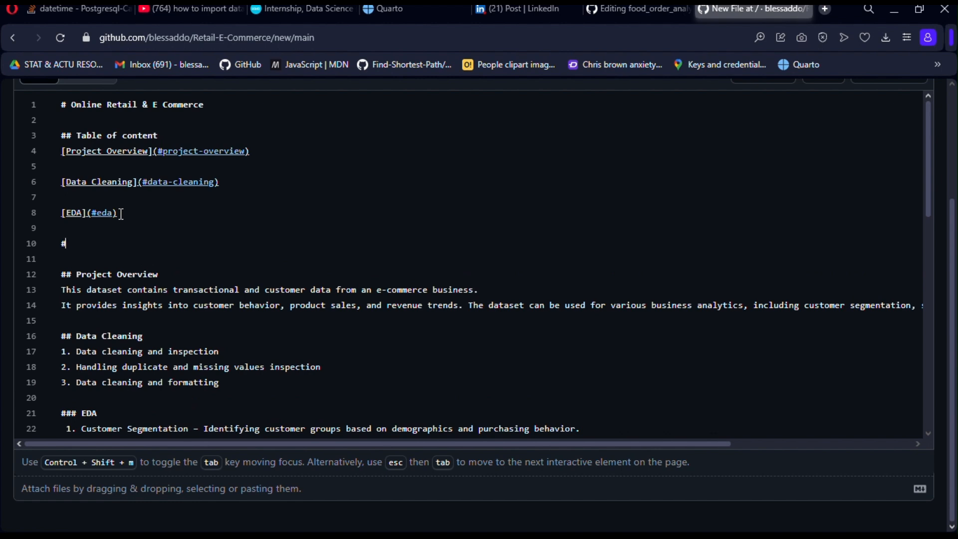
text([])
text(An)
text(al)
text(ytica)
text(l )
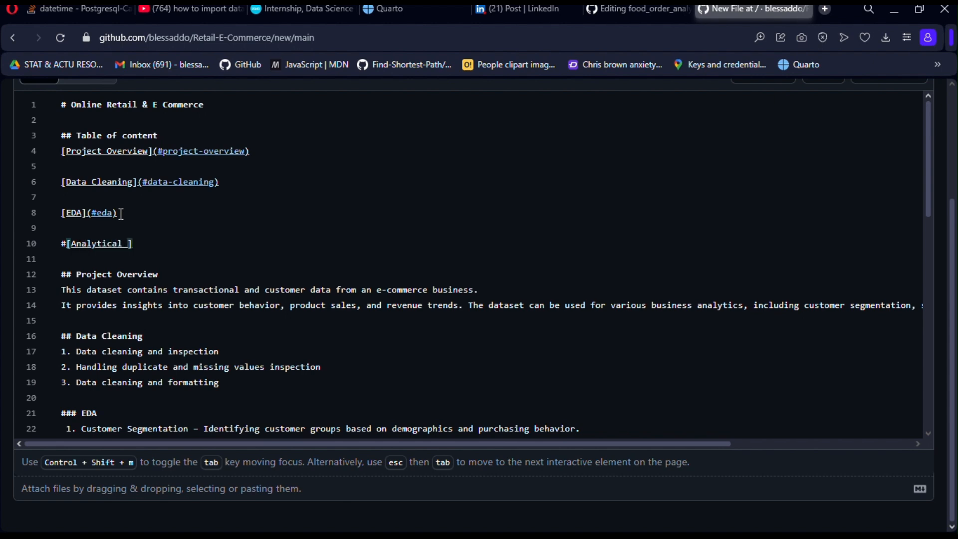
text(Questions()#ana)
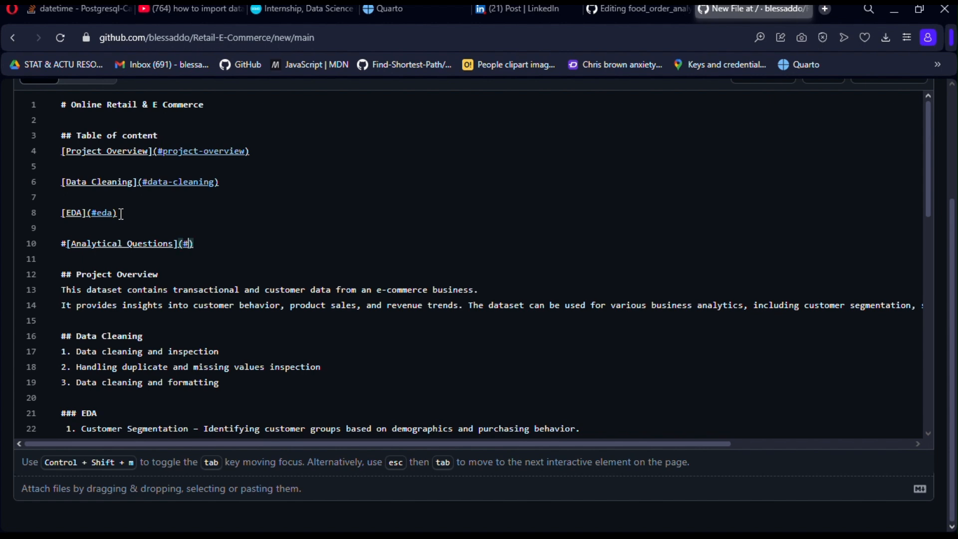
text(lytical-quest)
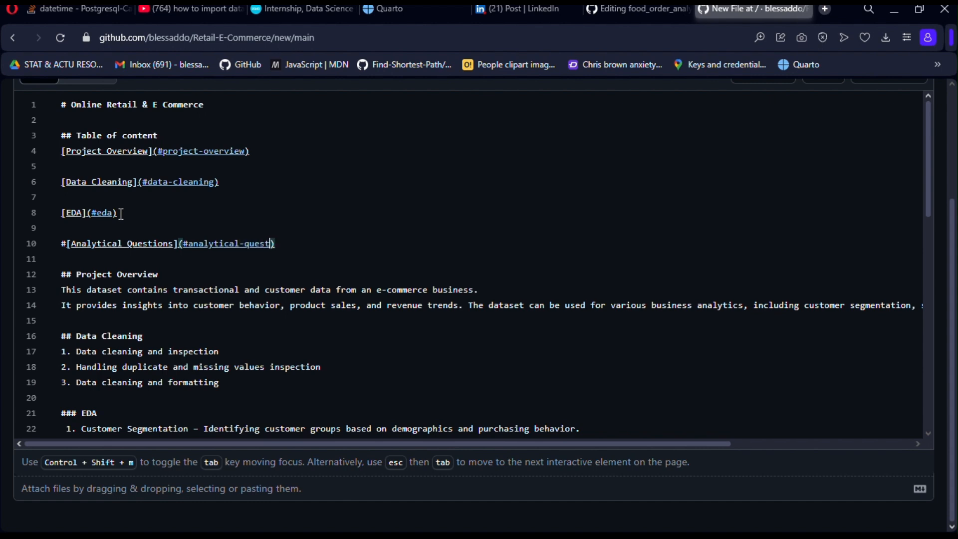
text(ions)
Step: Add the link "[Tools](#tools)" below the Analytical Questions entry, separated by a blank line
key(Return)
key(Return)
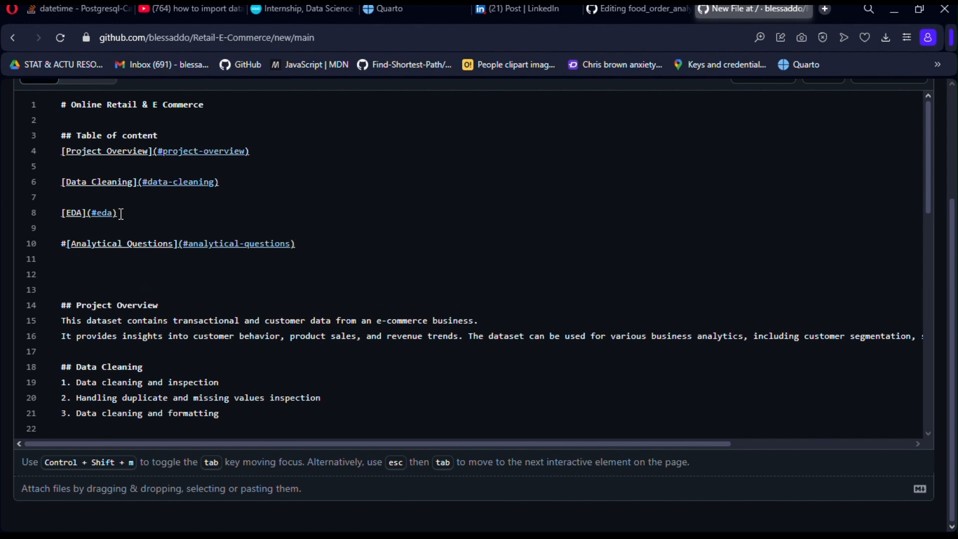
text(])
key(BackSpace)
text([]Tools()#tooks)
key(BackSpace)
key(BackSpace)
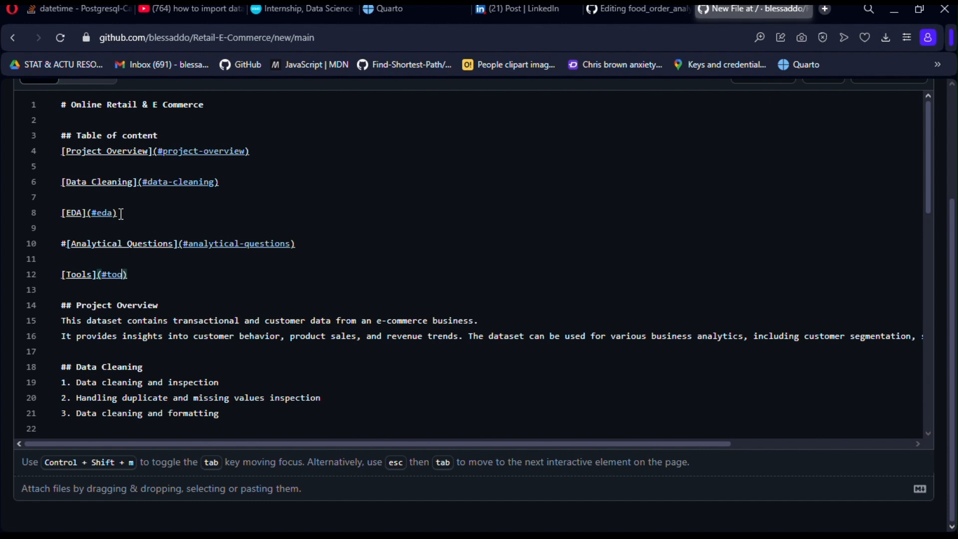
text(ls)
Step: Preview the table of content, remove the stray "#" before the Analytical Questions link, and check the preview again
click(285, 141)
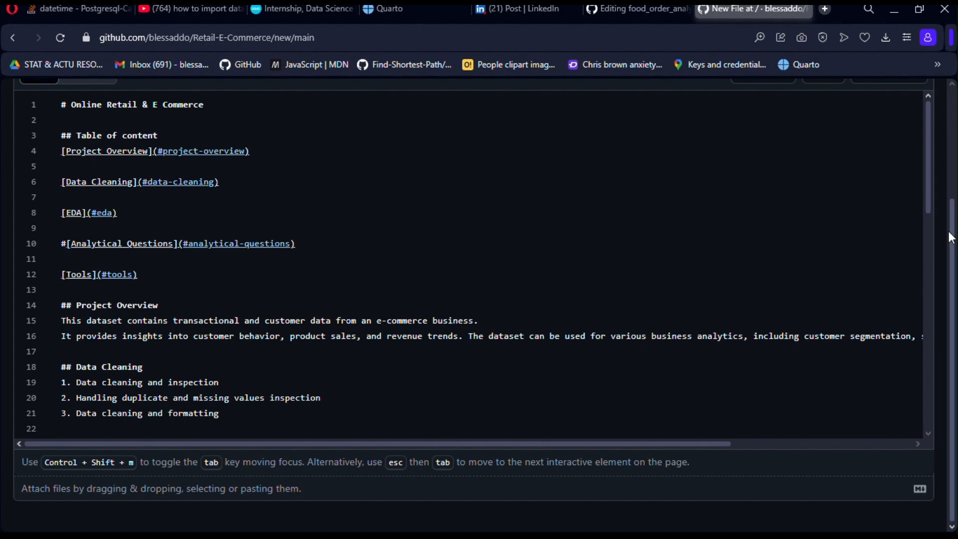
drag(952, 234, 951, 206)
scroll(368, 205, up, 1)
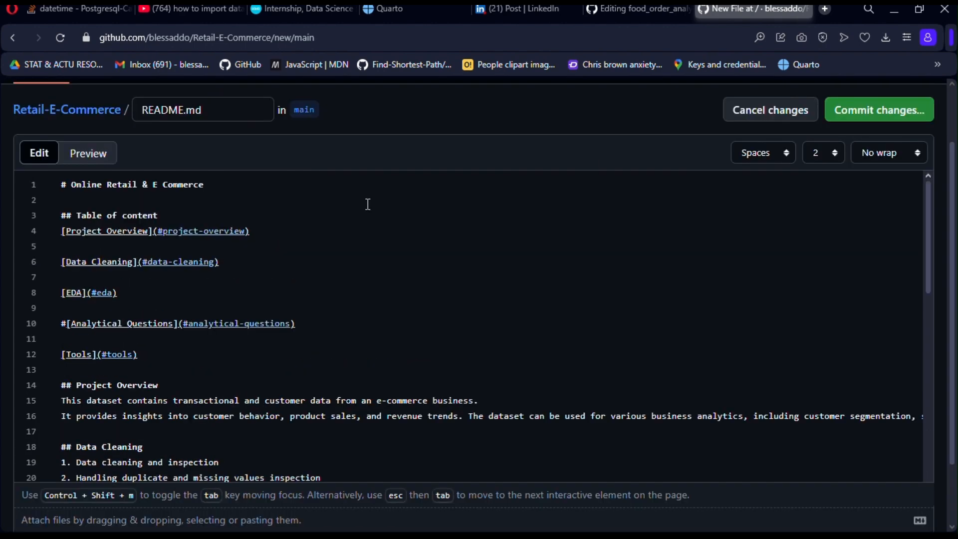
click(72, 152)
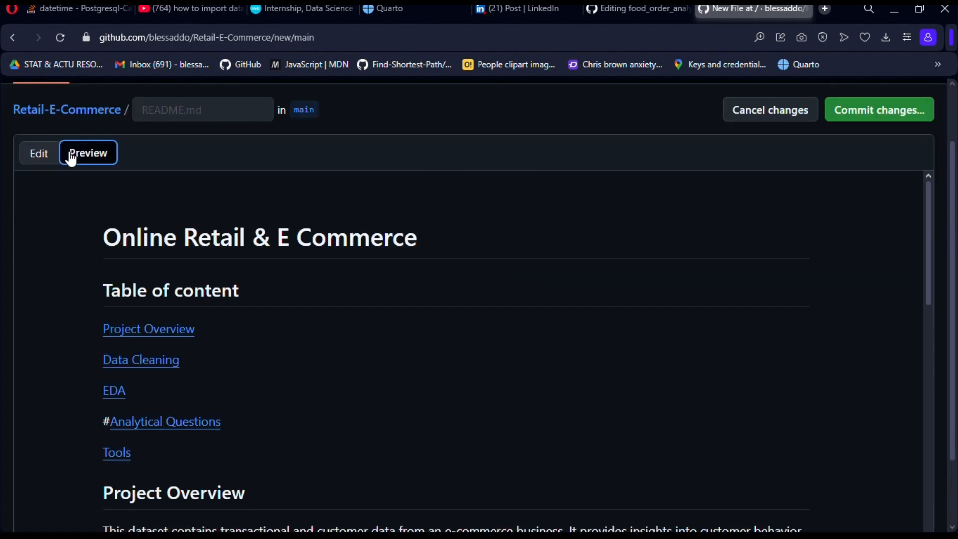
click(43, 153)
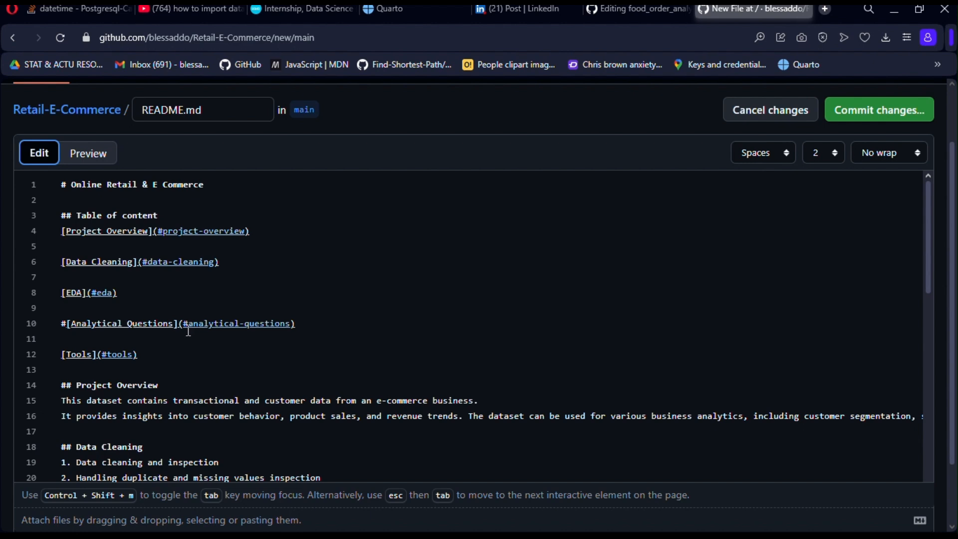
click(67, 328)
key(BackSpace)
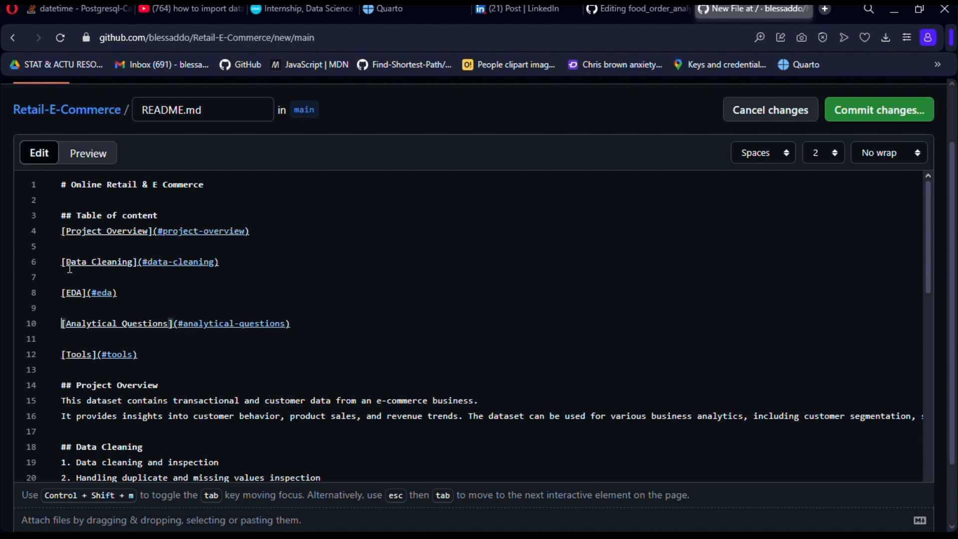
click(93, 158)
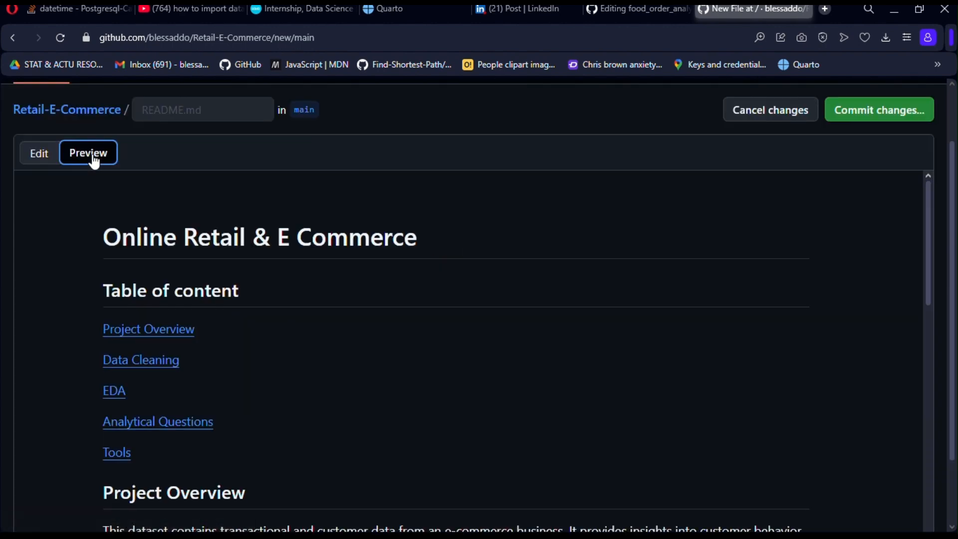
click(36, 166)
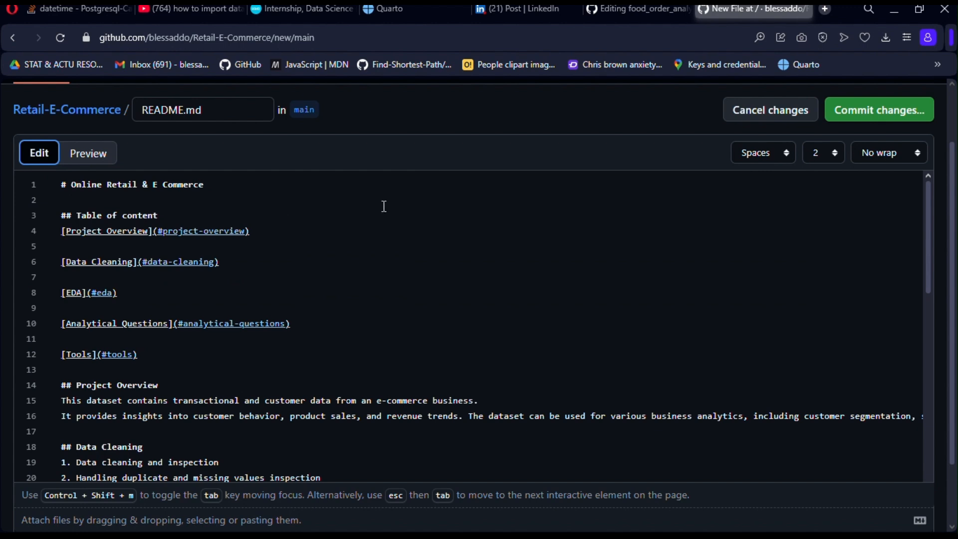
Step: Commit the new README.md to the main branch with the message "Create README.md"
click(857, 118)
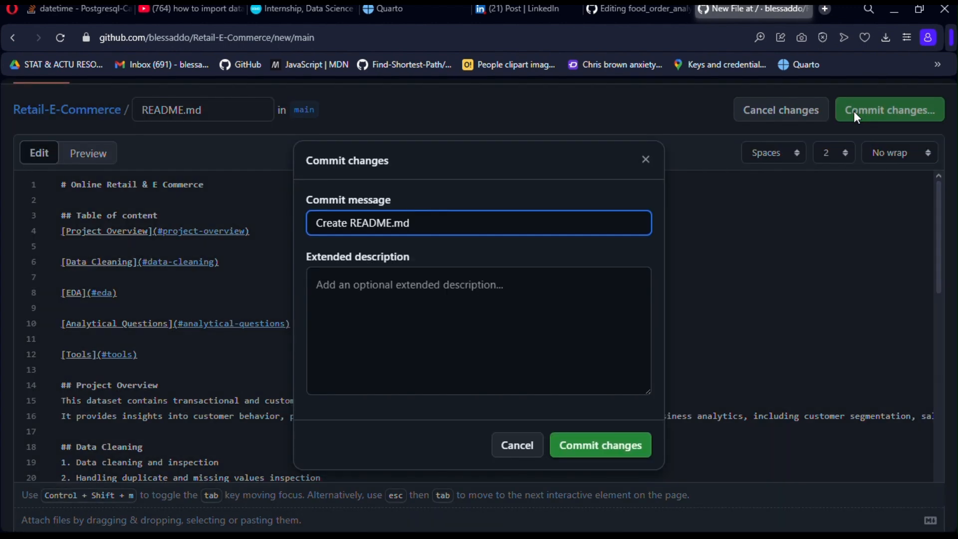
click(572, 449)
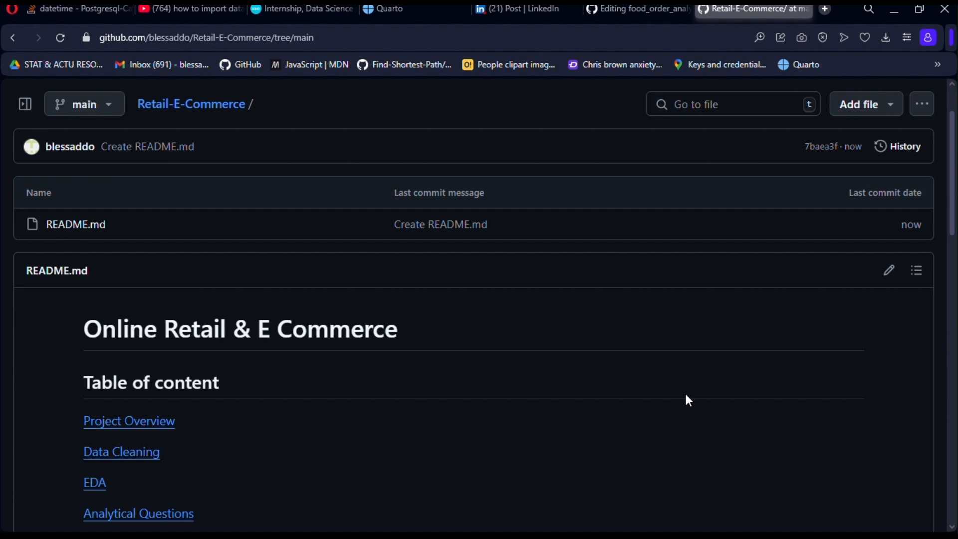
Step: Open the file upload page for the Retail-E-Commerce repository
drag(954, 172, 927, 137)
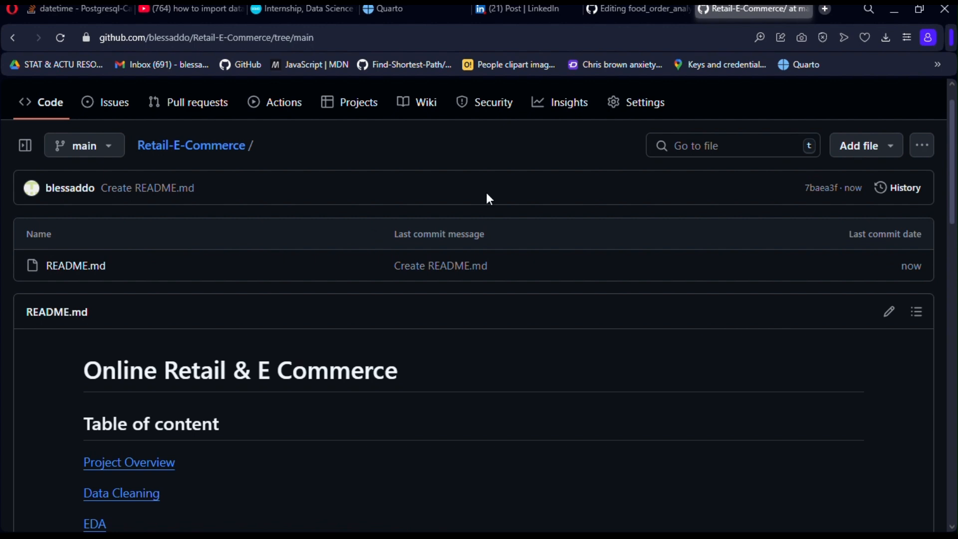
click(856, 155)
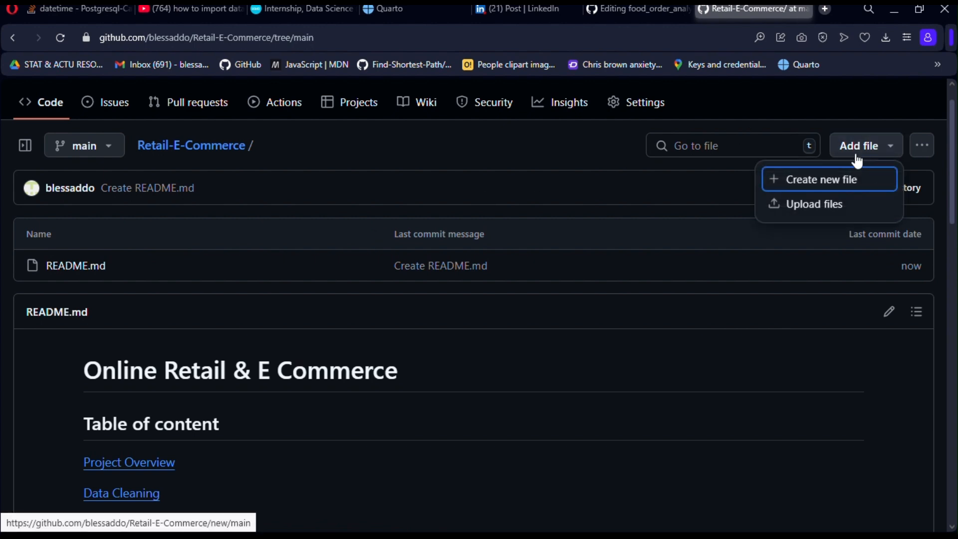
click(804, 204)
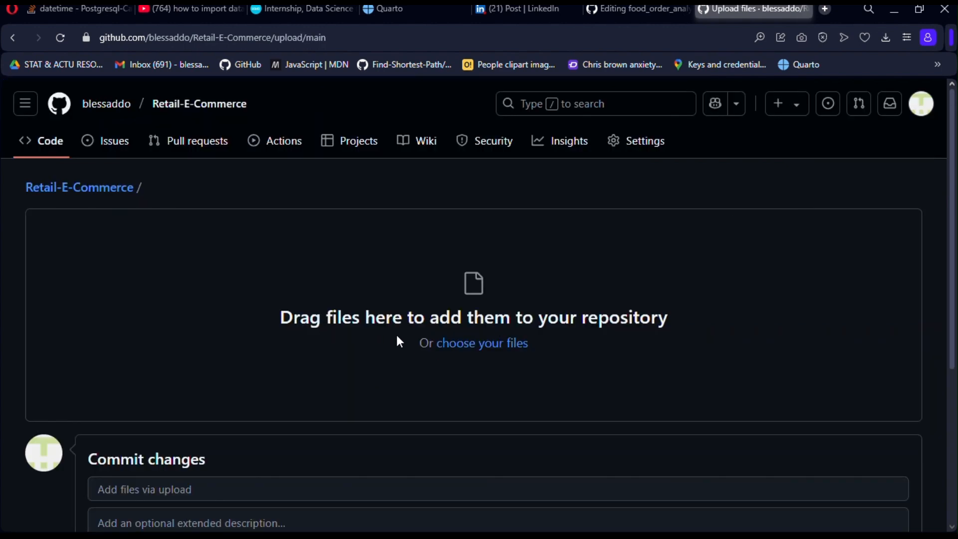
Step: Add retail_commerce.csv from the downloaded files to the repository upload
click(474, 346)
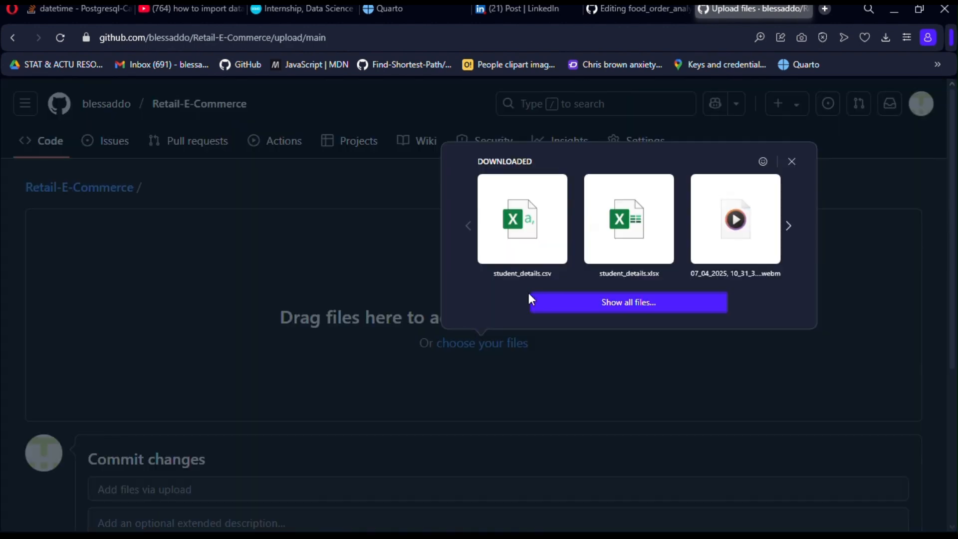
click(789, 227)
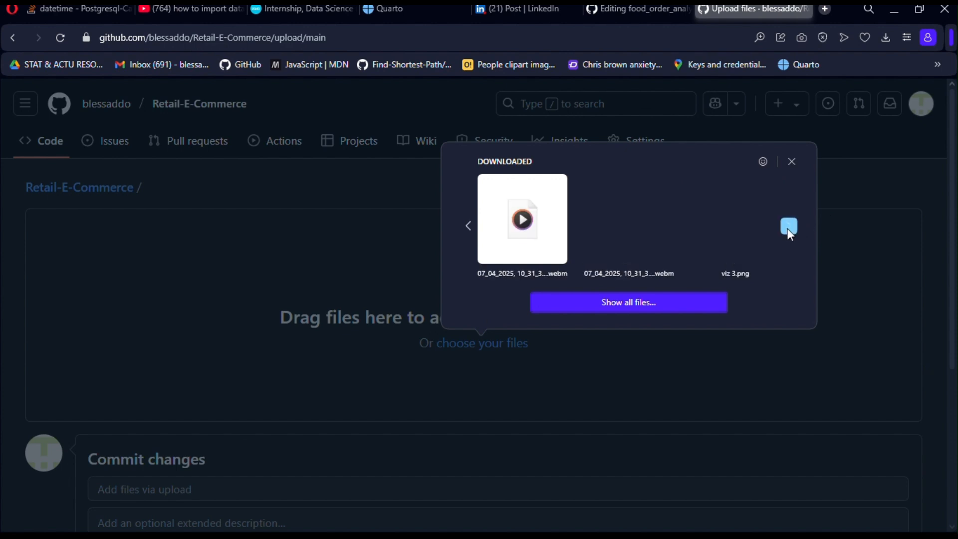
click(788, 227)
click(788, 227)
click(788, 227)
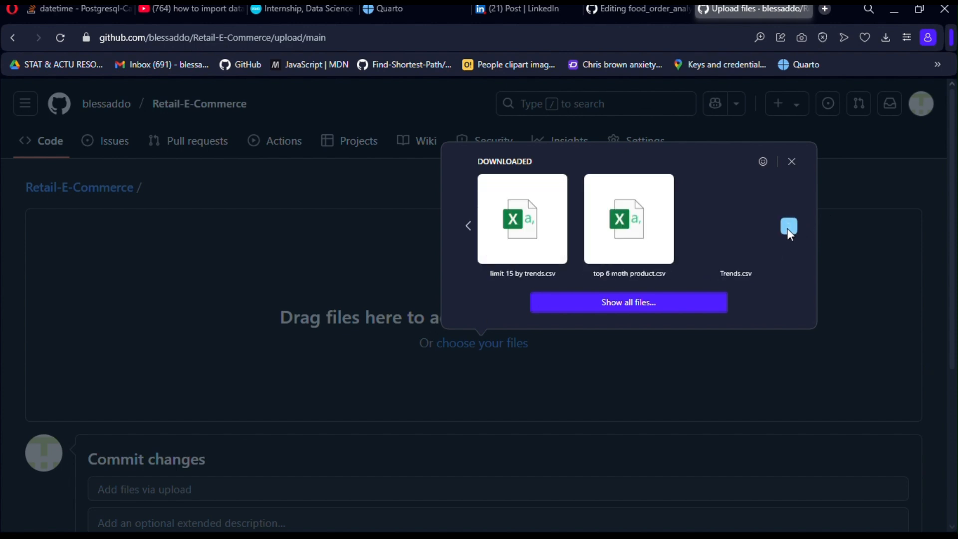
click(788, 227)
click(788, 227)
click(788, 227)
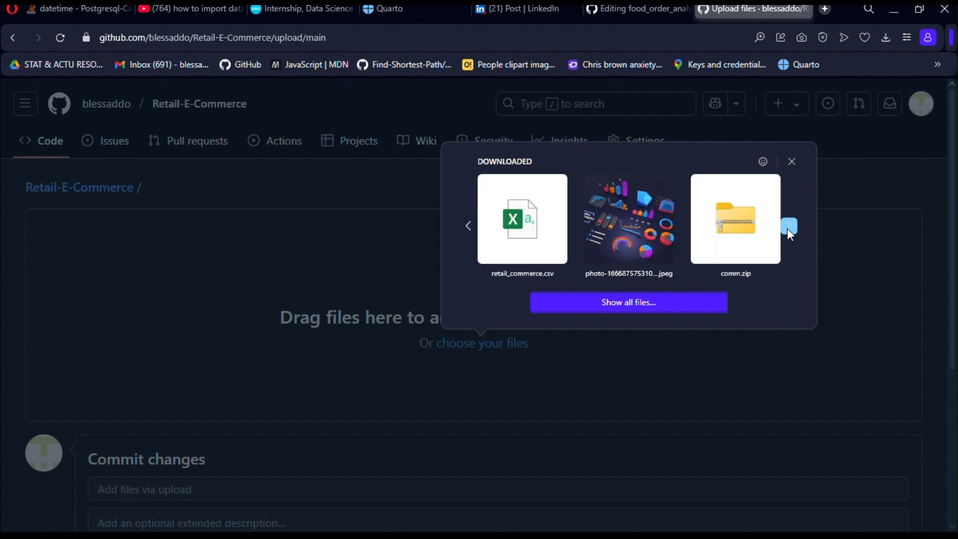
drag(521, 231, 519, 226)
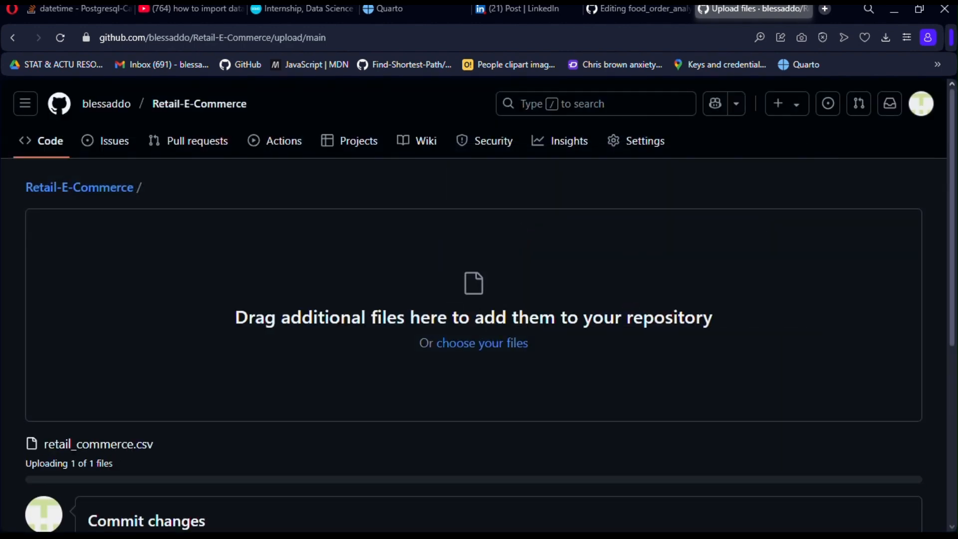
Step: Commit the uploaded retail_commerce.csv directly to the main branch with the message "The original dataset from kaggle"
scroll(945, 215, down, 2)
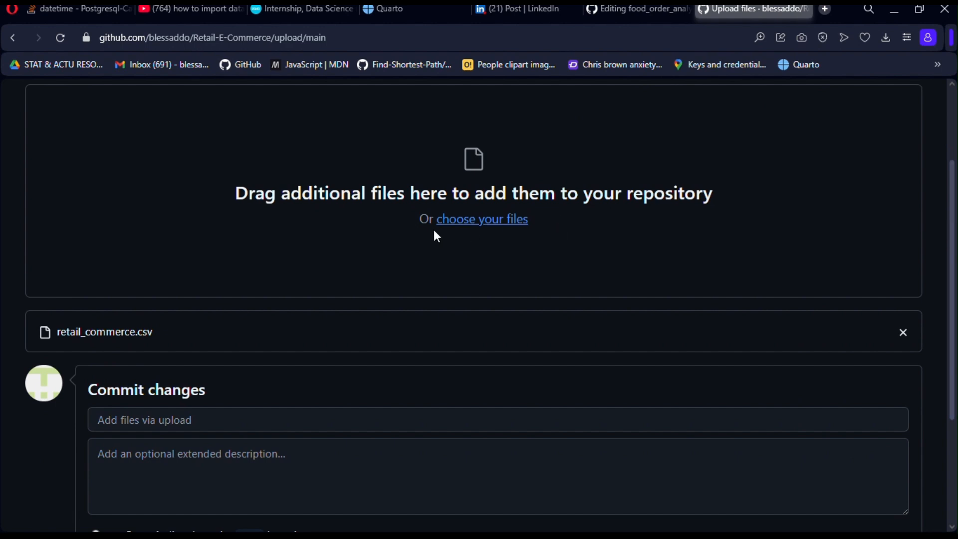
click(274, 420)
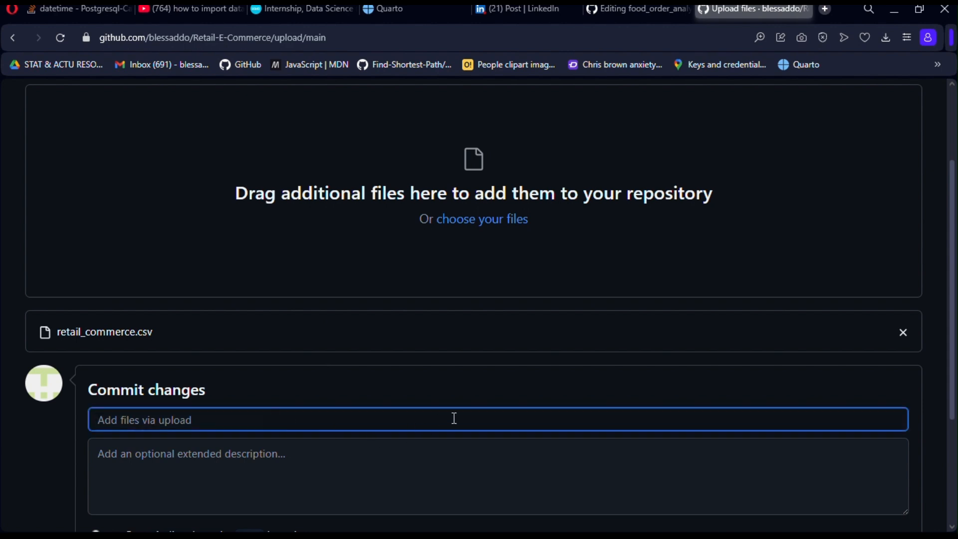
text(Tihs)
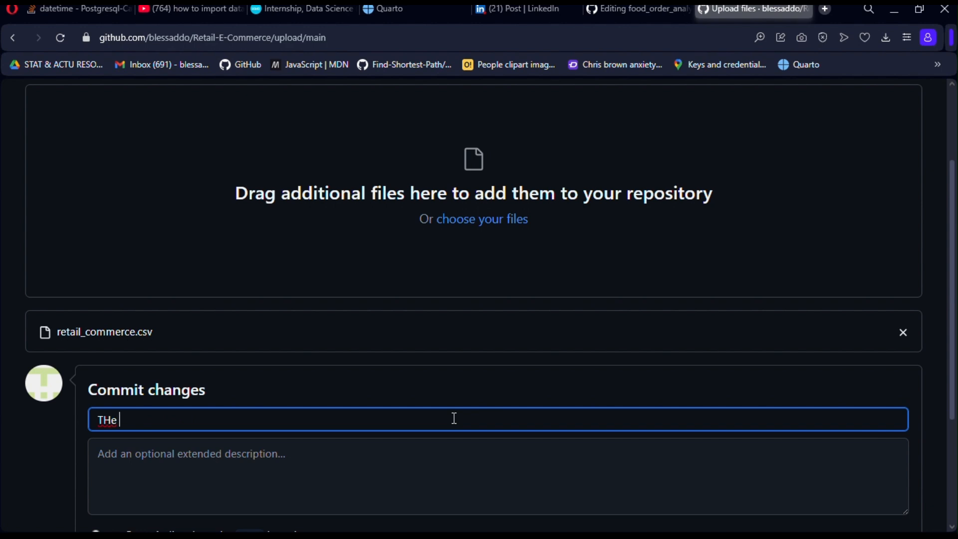
key(BackSpace)
key(BackSpace)
key(BackSpace)
key(BackSpace)
text(he original datas)
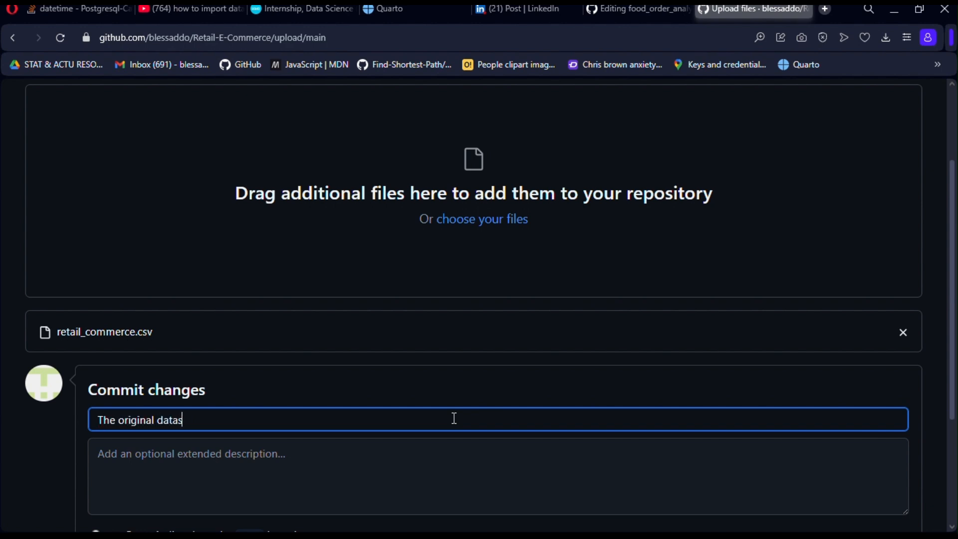
text(et from)
text( kag)
text(ll==)
key(BackSpace)
key(BackSpace)
text(e)
key(BackSpace)
key(BackSpace)
text(glr)
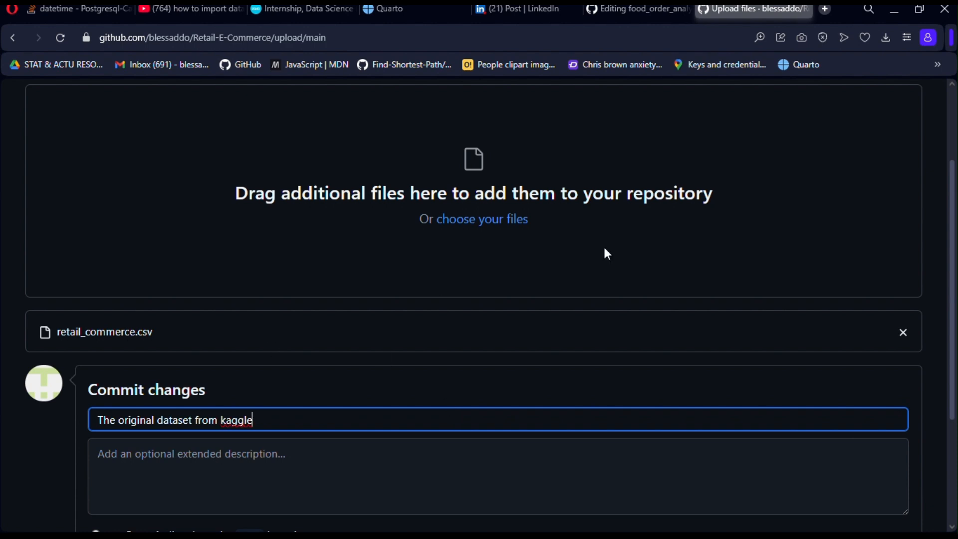
scroll(943, 249, down, 4)
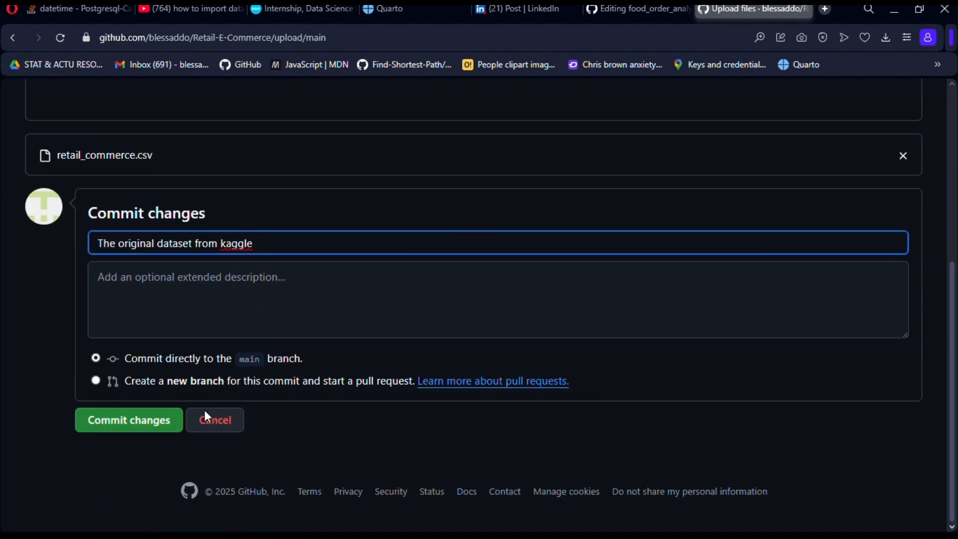
click(160, 423)
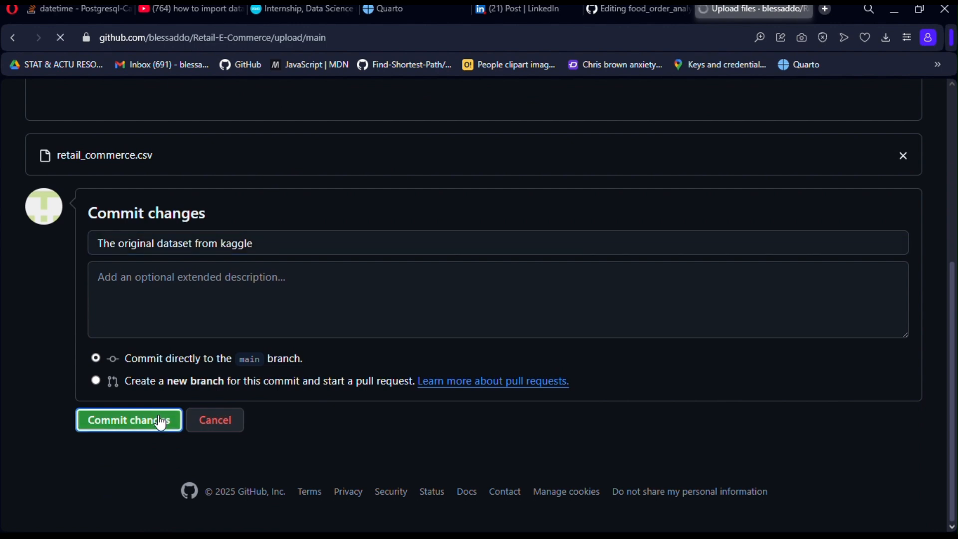
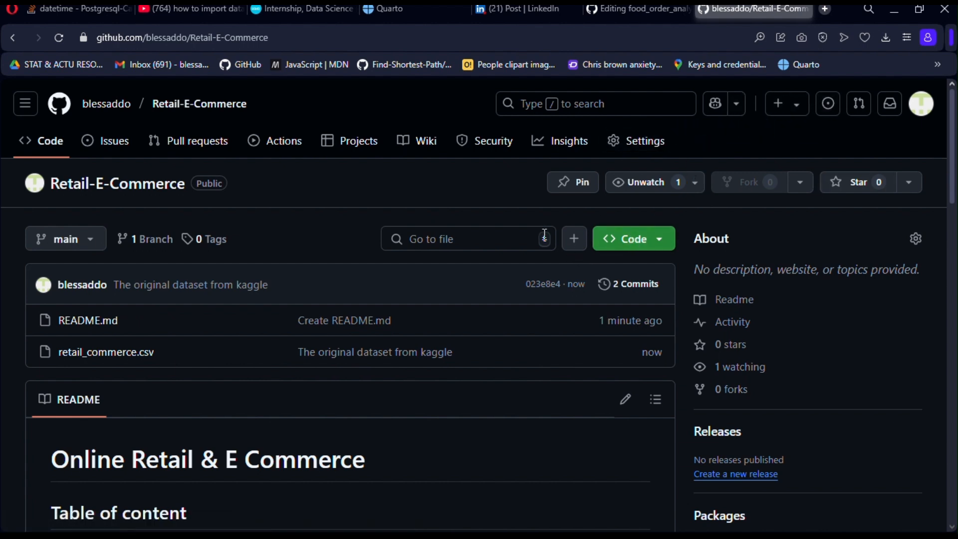
Step: Start another file upload for the repository and add Online_Retail E-Commerce.sql from the downloaded files
click(585, 242)
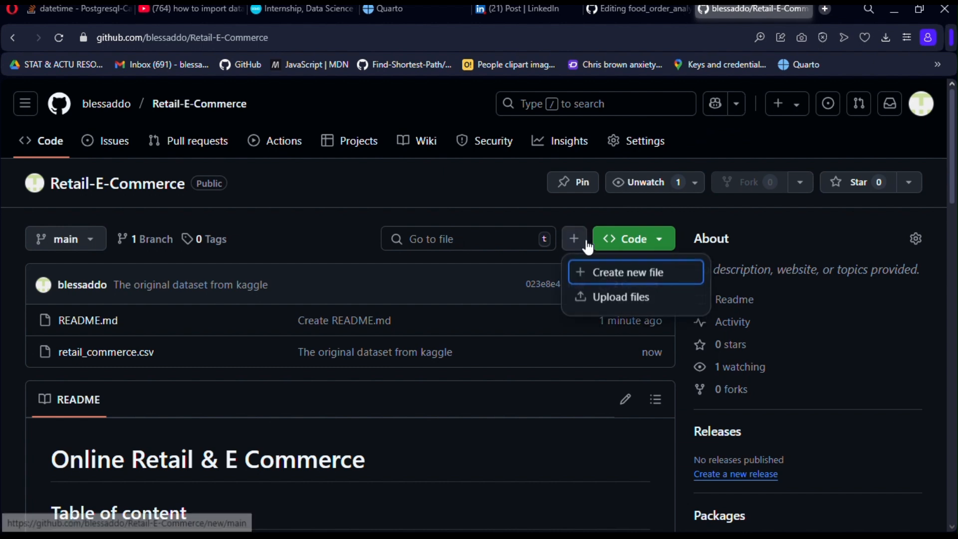
click(605, 299)
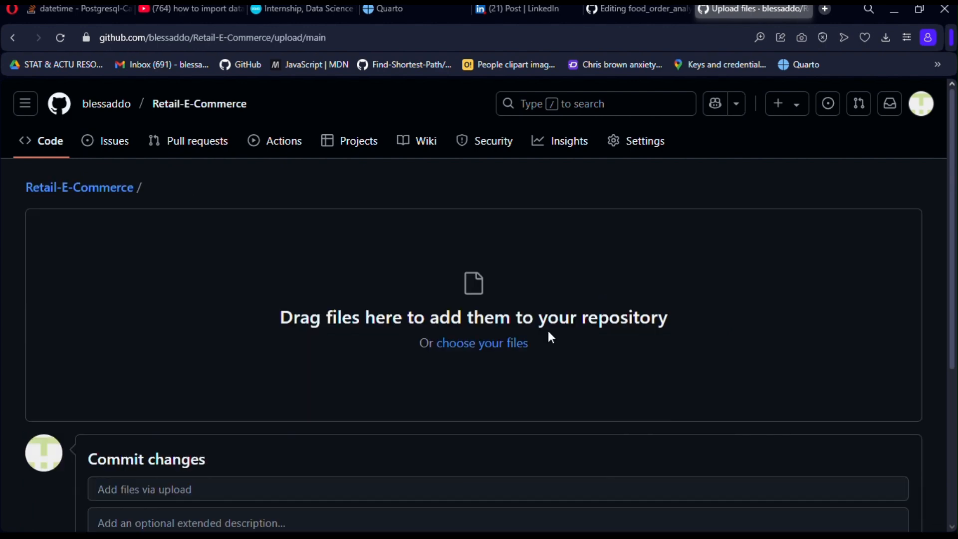
click(513, 347)
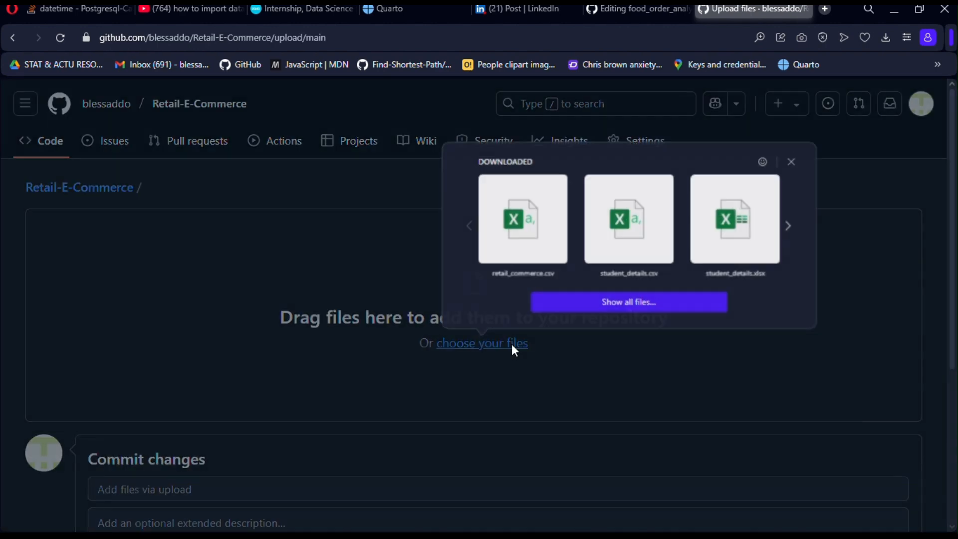
click(791, 224)
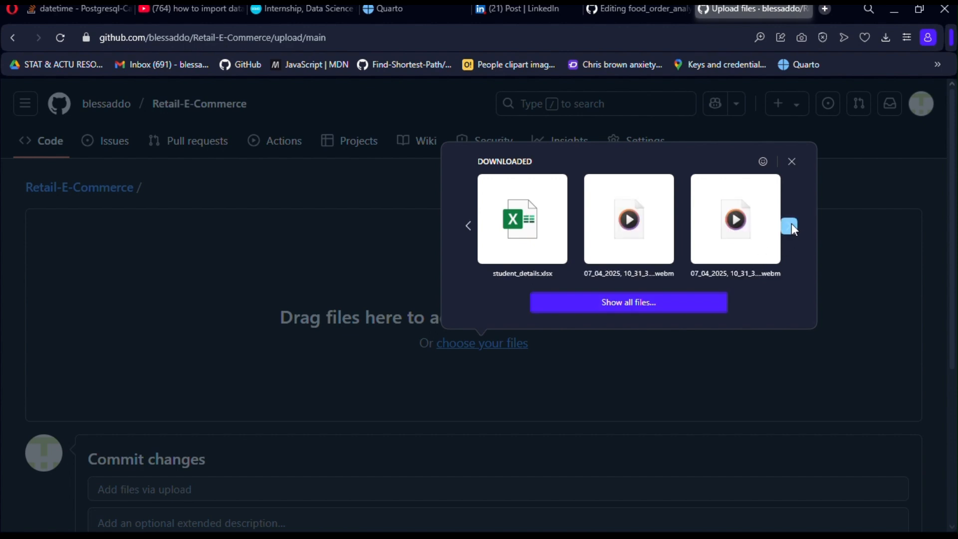
click(792, 224)
click(791, 224)
click(791, 226)
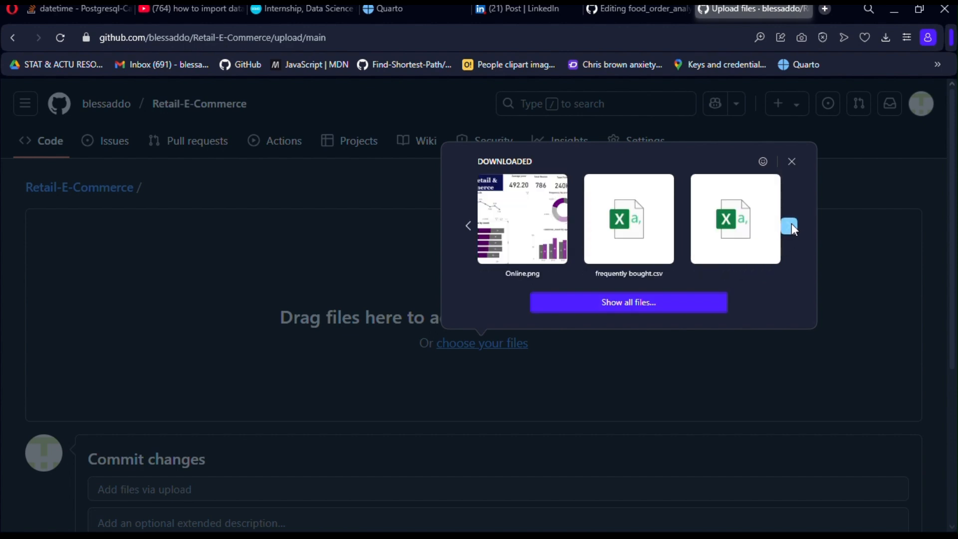
click(791, 226)
click(791, 225)
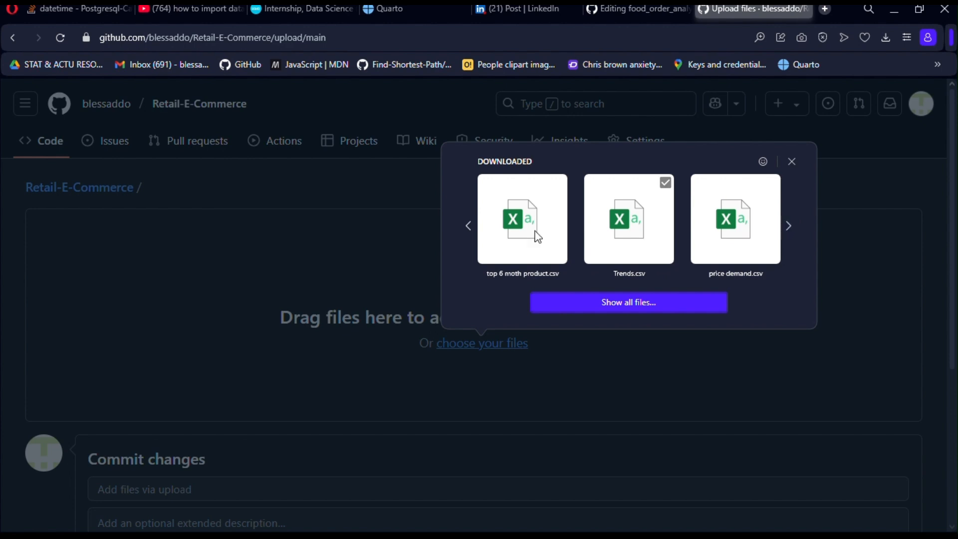
click(469, 226)
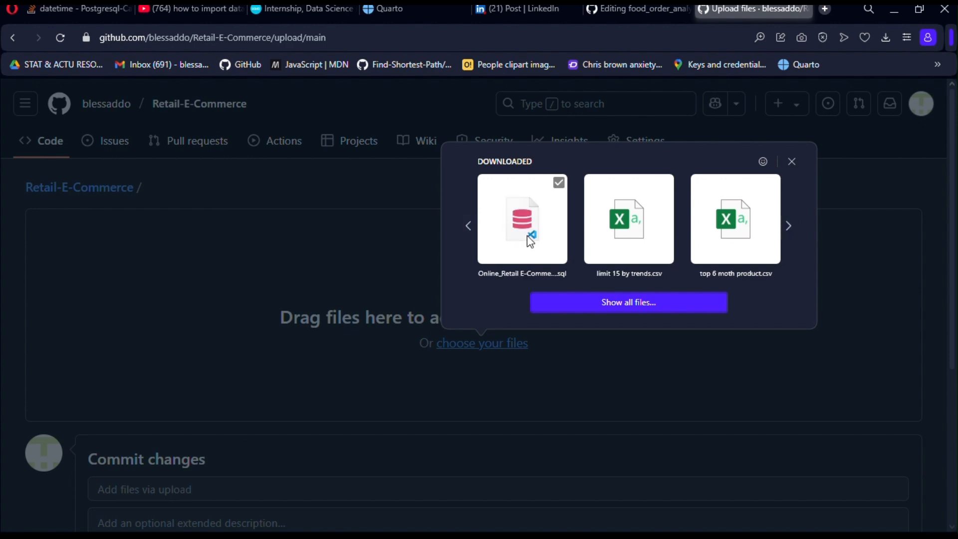
drag(526, 235, 527, 239)
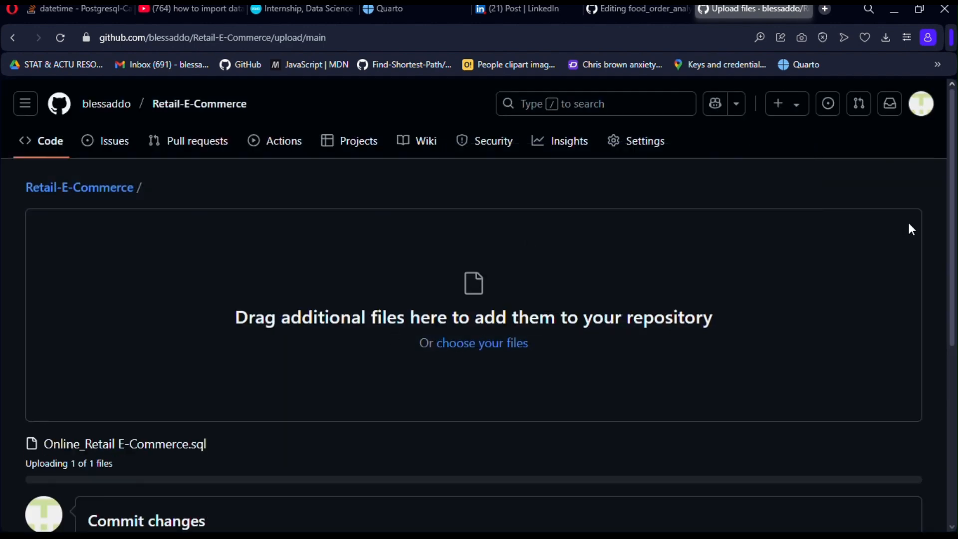
Step: Commit the uploaded Online_Retail E-Commerce.sql directly to the main branch with the message "Analysed dataset using postgreSQL"
drag(951, 200, 946, 349)
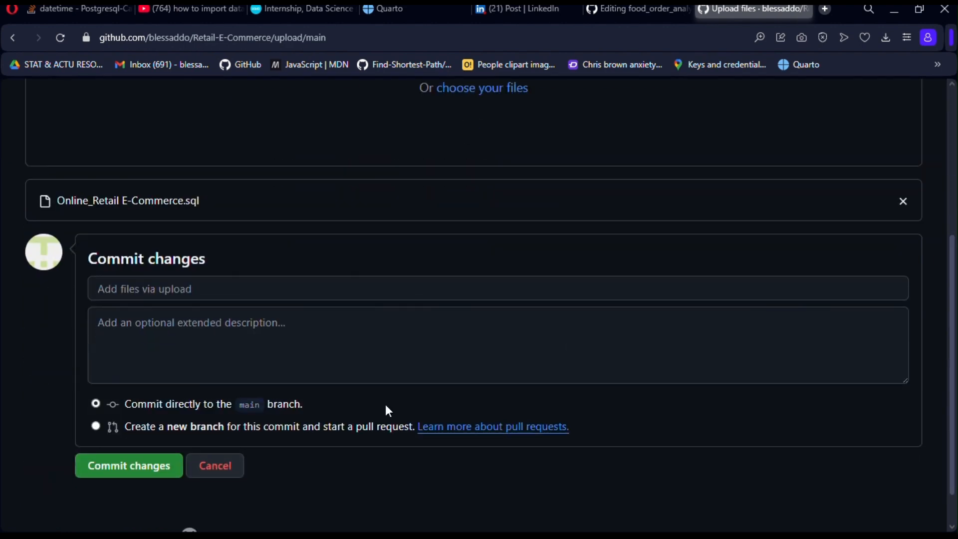
click(259, 292)
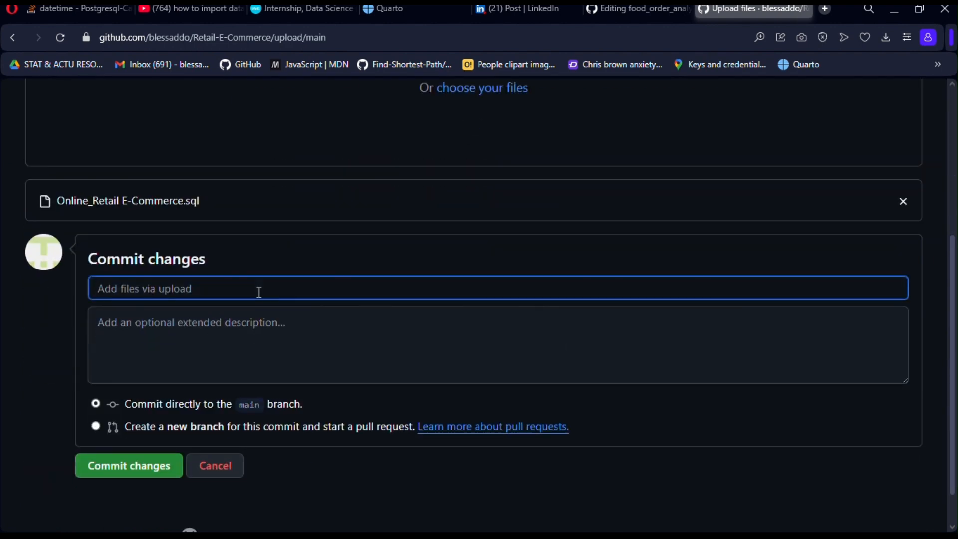
text(ANn)
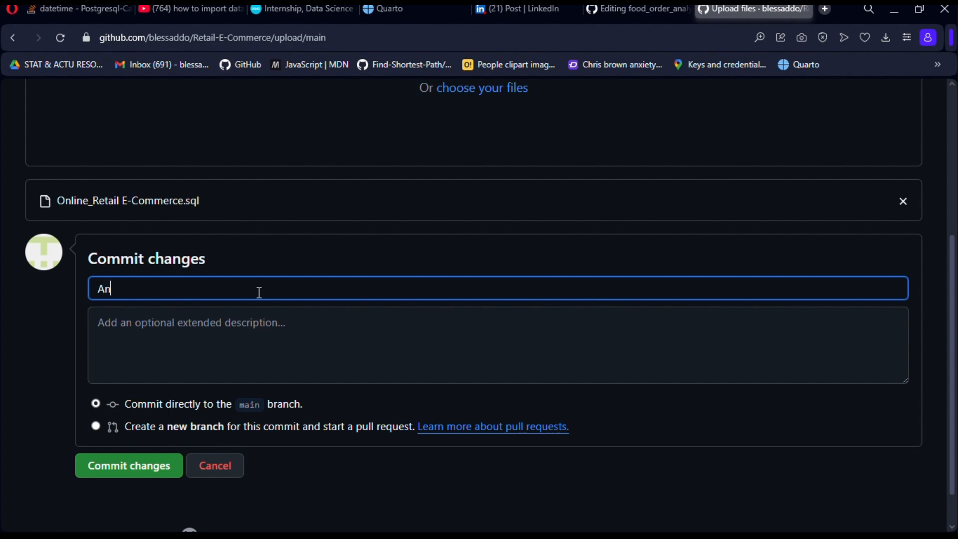
text(aly)
text(zed)
text(d)
key(BackSpace)
key(BackSpace)
text(sed data)
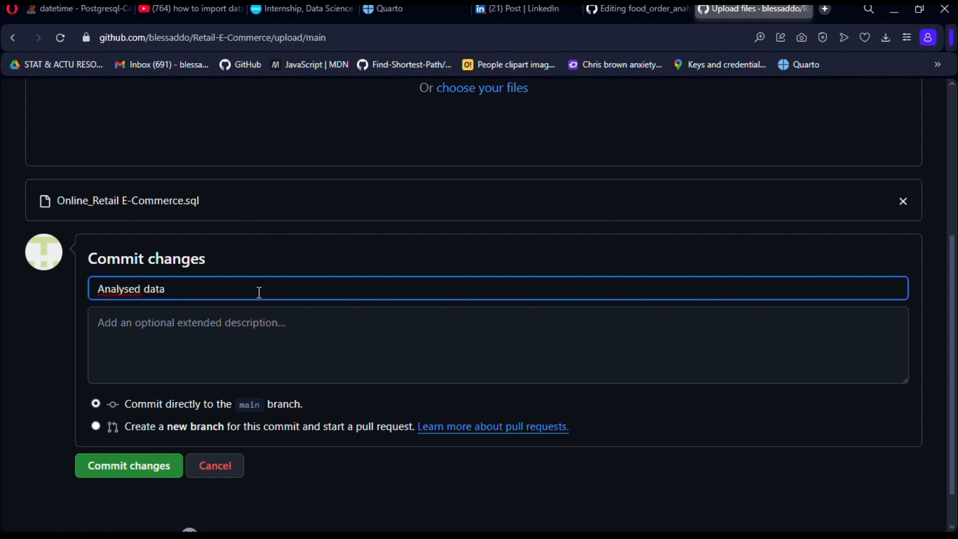
text(se)
text(t y=u)
text(i)
key(BackSpace)
key(BackSpace)
key(BackSpace)
text(using Osot)
key(BackSpace)
key(BackSpace)
key(BackSpace)
text(ostgre)
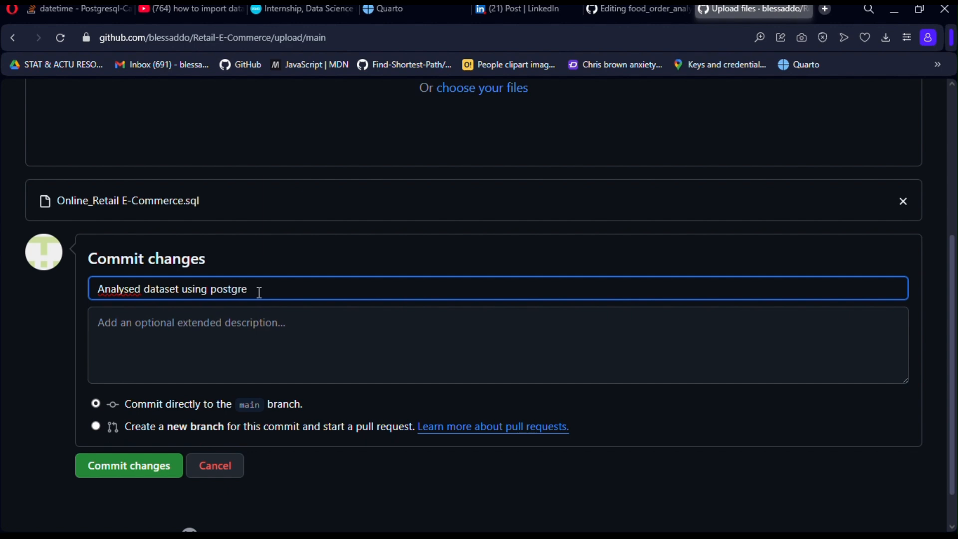
text(SQL)
click(144, 289)
key(BackSpace)
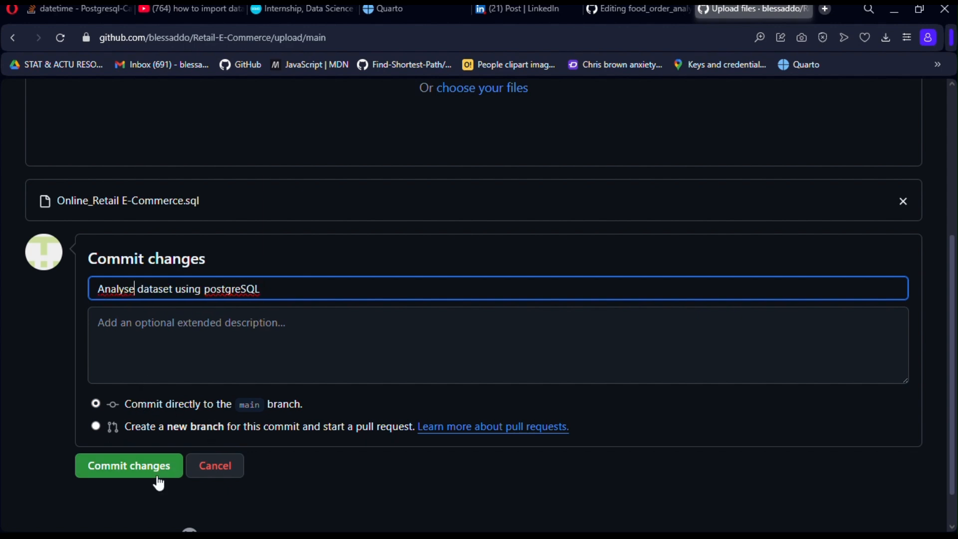
text(d)
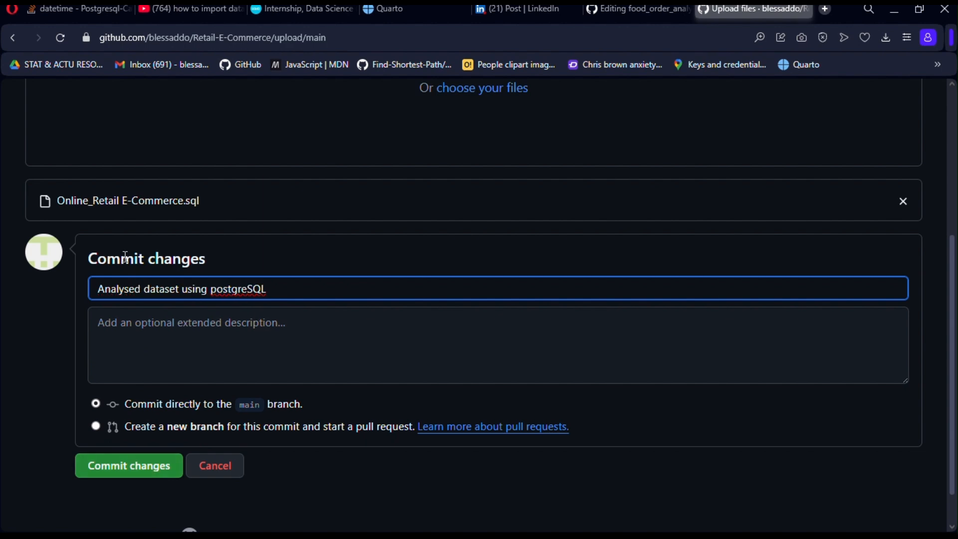
click(121, 468)
click(121, 468)
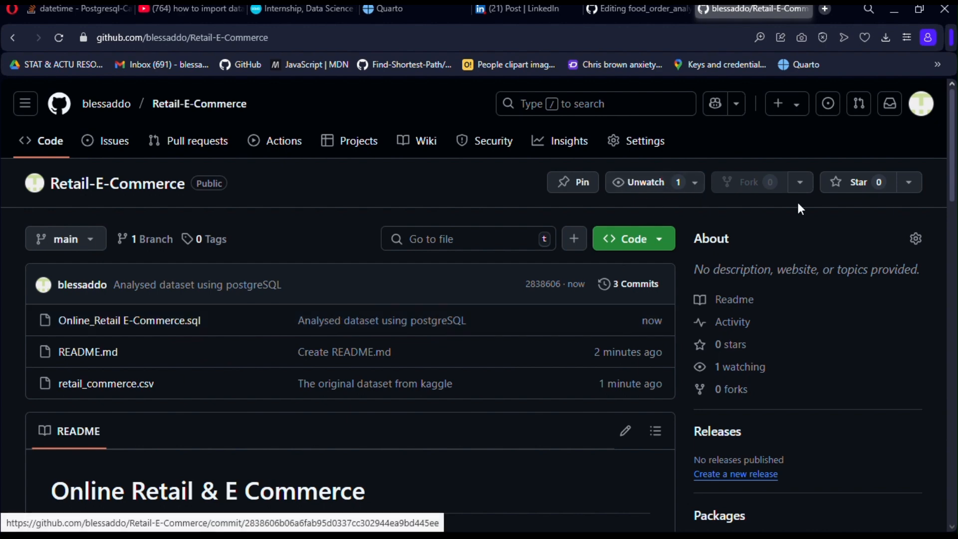
Step: Look over the published README on the repository page and open README.md for editing
scroll(928, 256, down, 8)
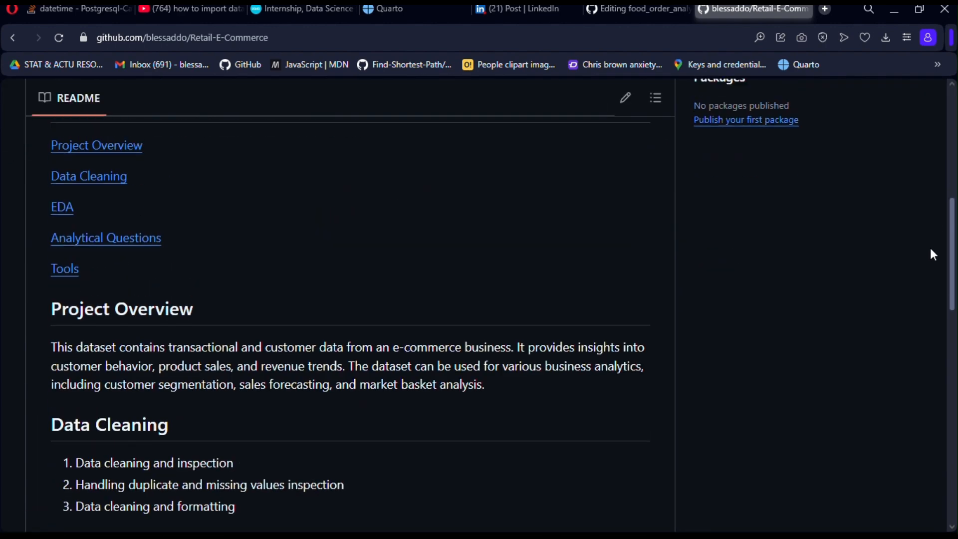
scroll(931, 252, up, 3)
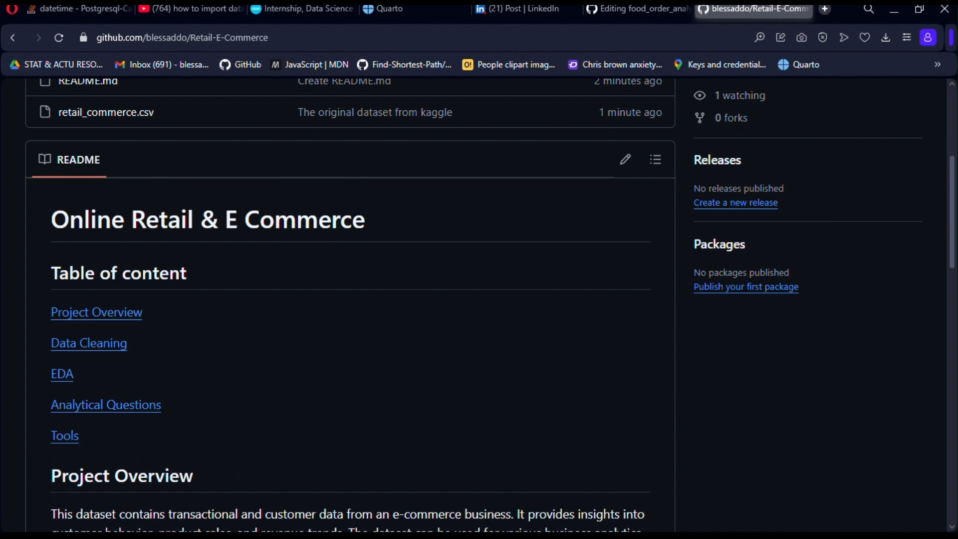
mouse_move(953, 196)
mouse_down()
mouse_move(953, 244)
mouse_move(945, 192)
mouse_up()
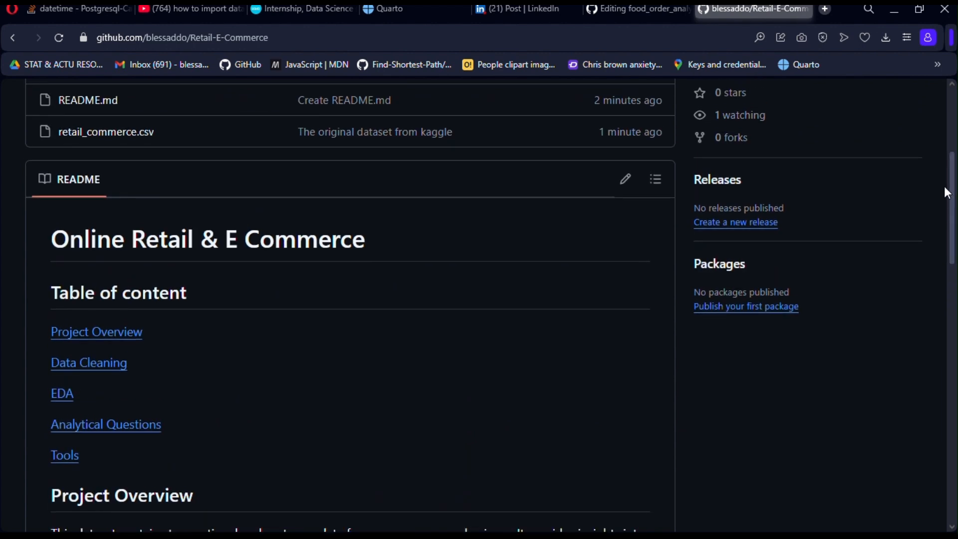
click(624, 181)
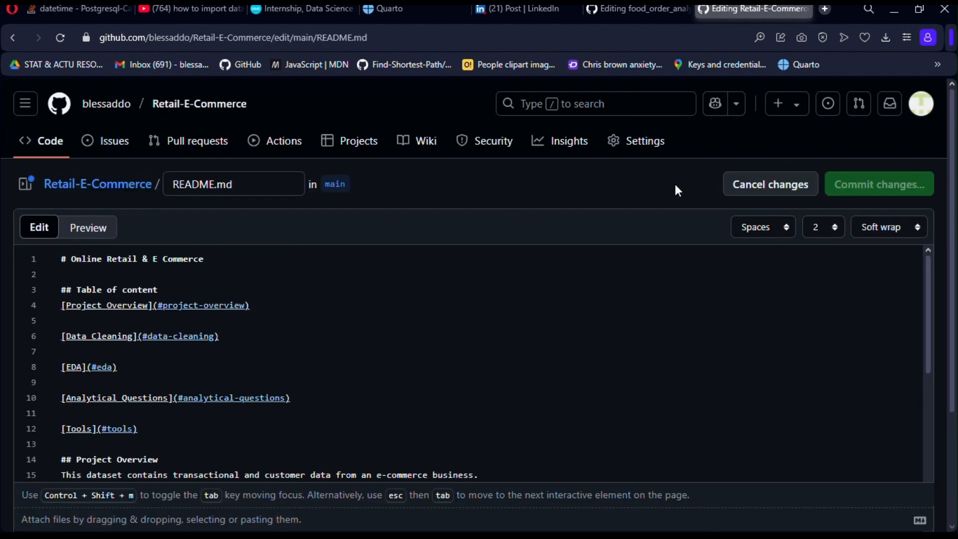
drag(953, 187, 947, 216)
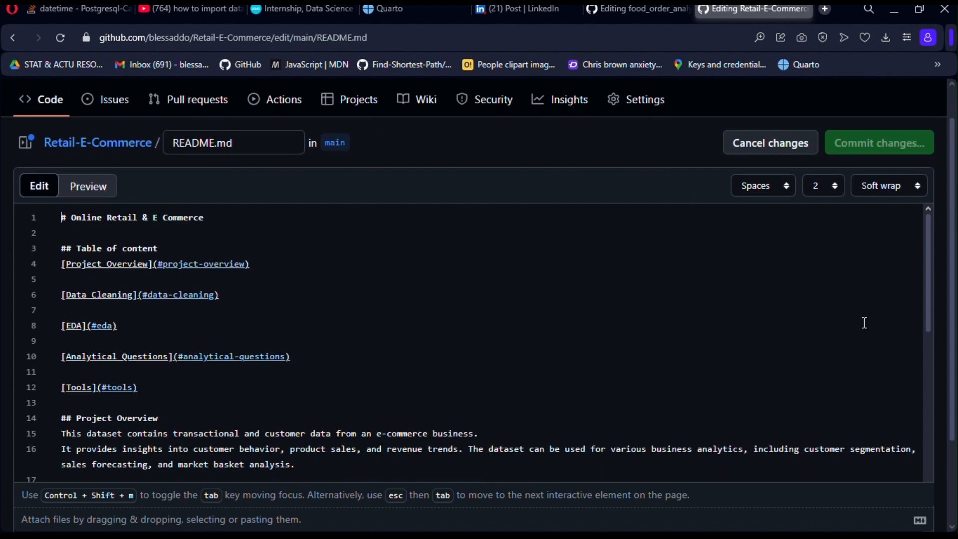
scroll(448, 310, down, 2)
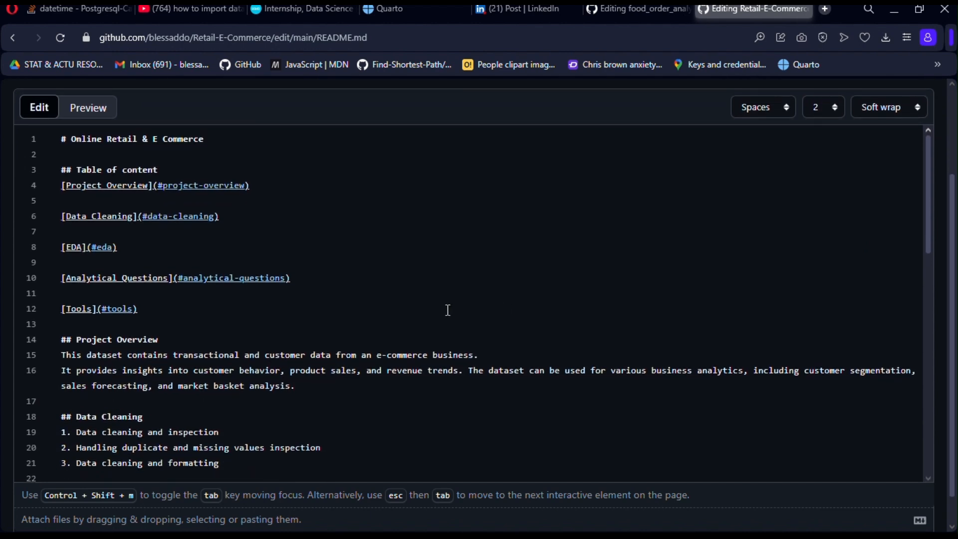
Step: Add blank lines below the Project Overview text in the README and browse the Downloads folder for the visualization images
click(310, 384)
key(Return)
key(Return)
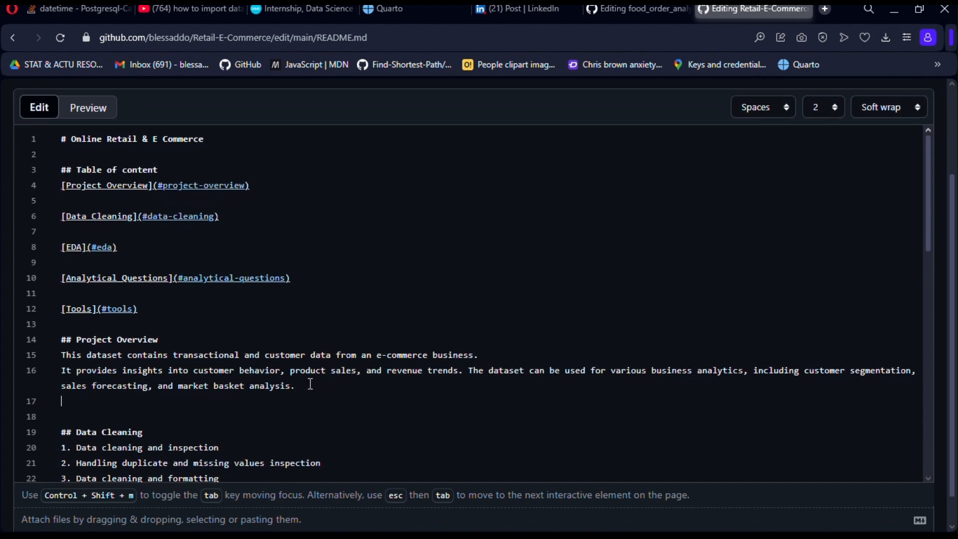
mouse_move(552, 506)
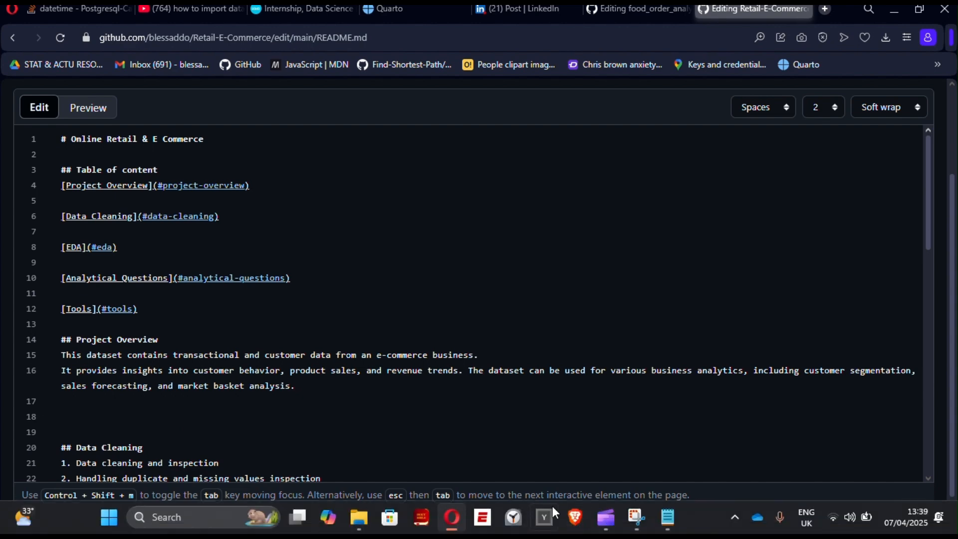
click(359, 517)
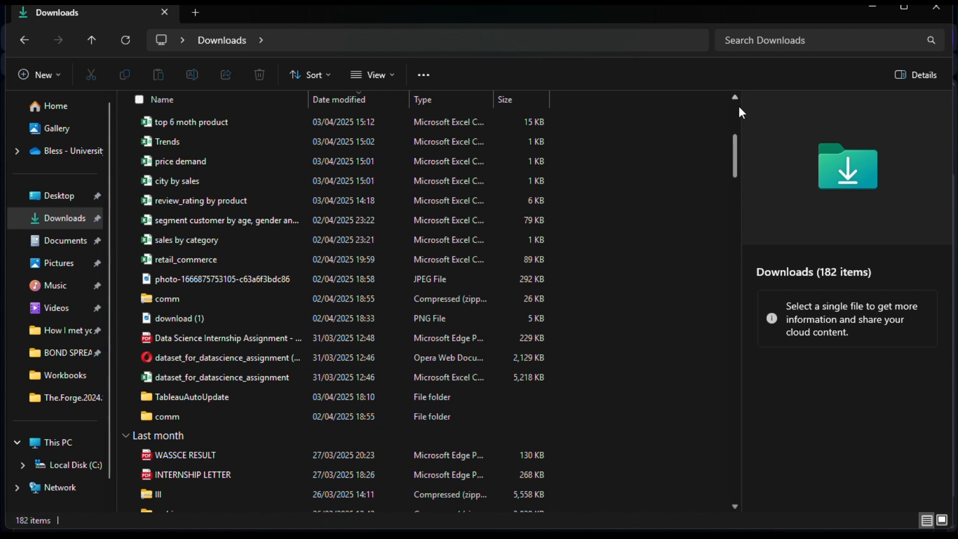
scroll(734, 115, up, 5)
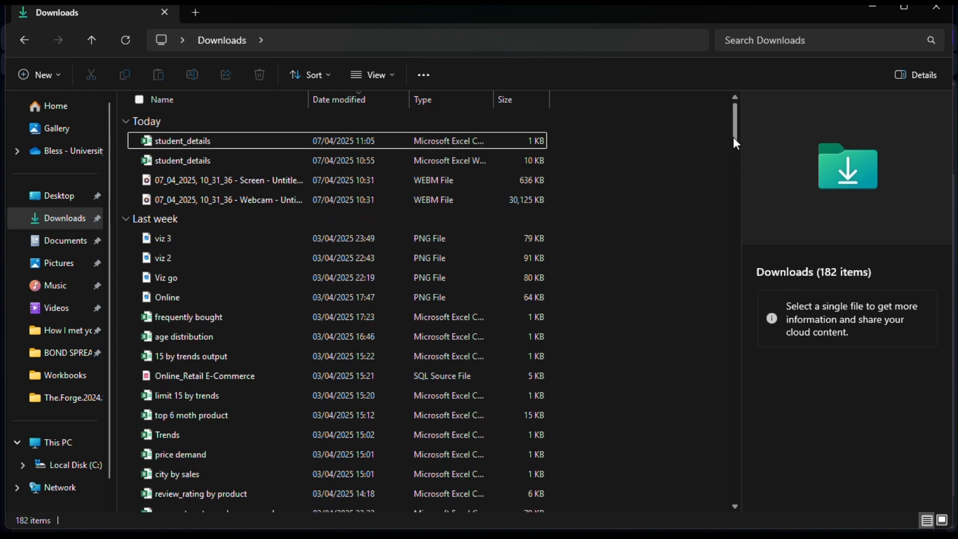
scroll(732, 140, down, 1)
scroll(733, 142, up, 1)
mouse_move(732, 133)
mouse_down()
mouse_move(728, 150)
mouse_move(729, 140)
mouse_up()
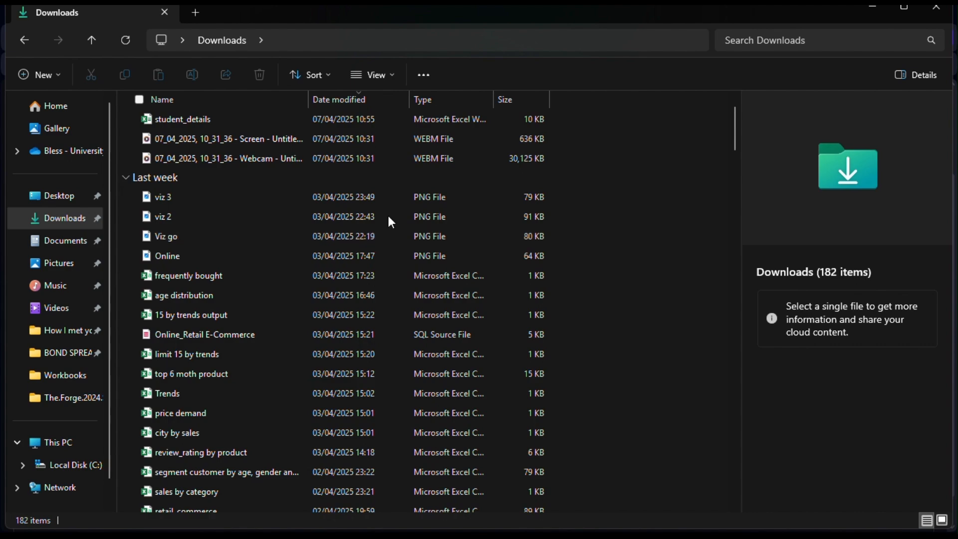
key(alt+Tab)
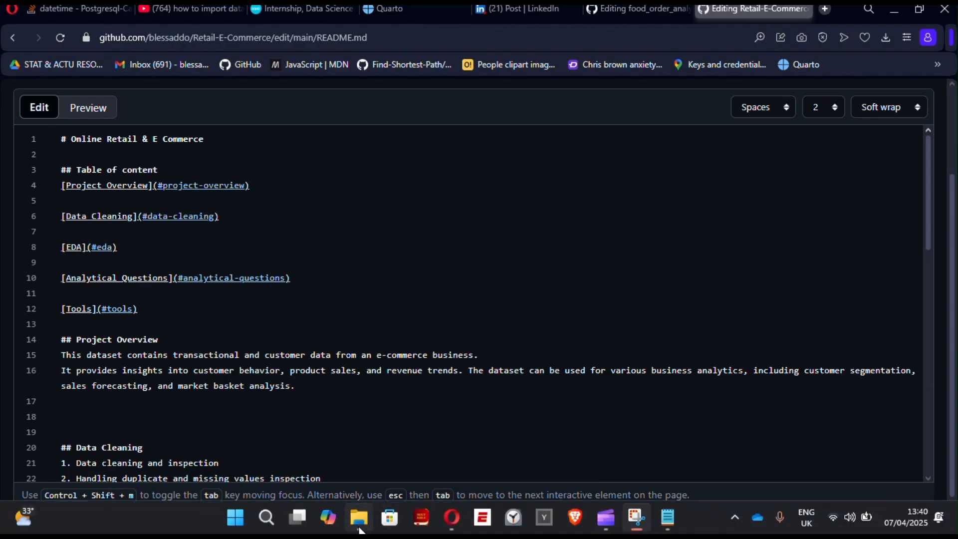
Step: Narrow the Downloads window and move it aside so the README editor is visible beside it
click(359, 528)
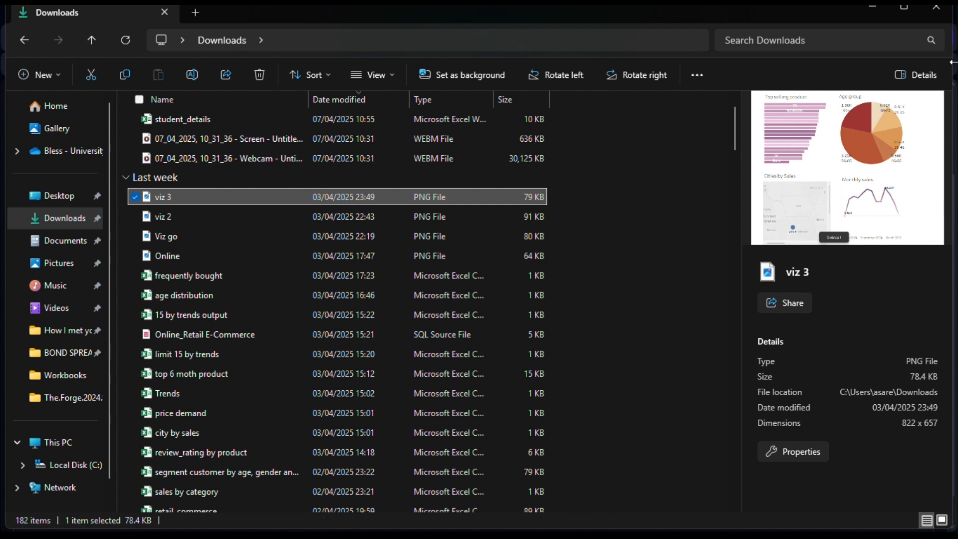
drag(951, 62, 698, 63)
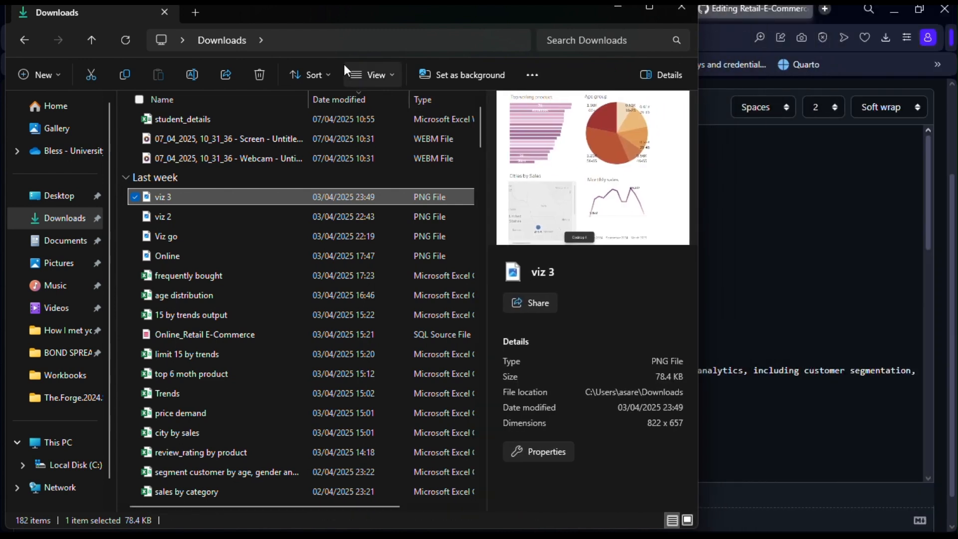
drag(348, 22, 495, 26)
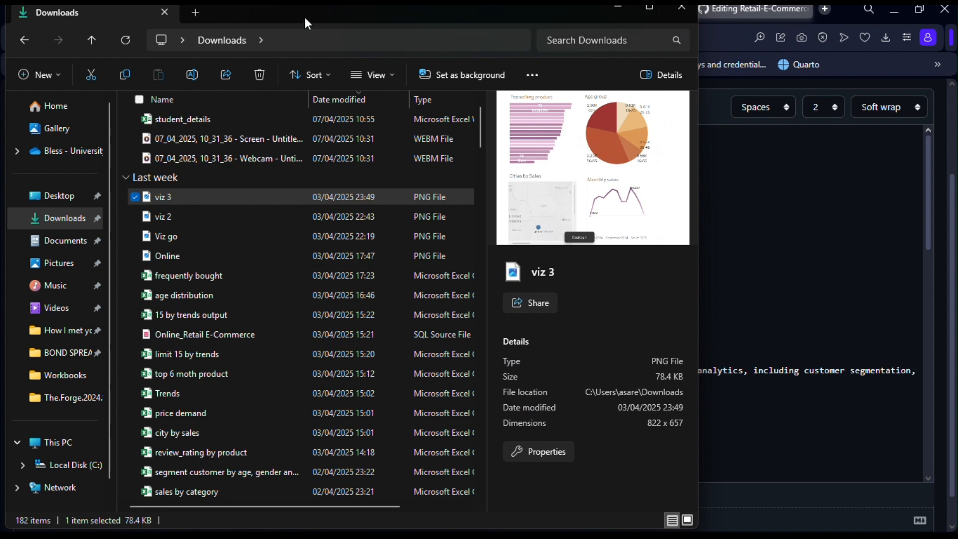
drag(305, 17, 577, 45)
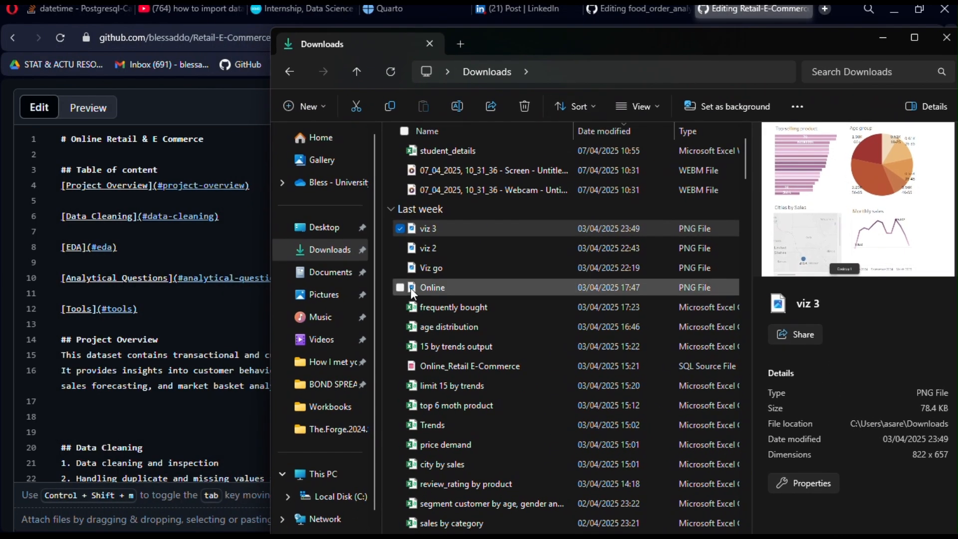
Step: Insert the Online PNG image from Downloads below the Project Overview paragraph and add an empty line after its link
click(411, 288)
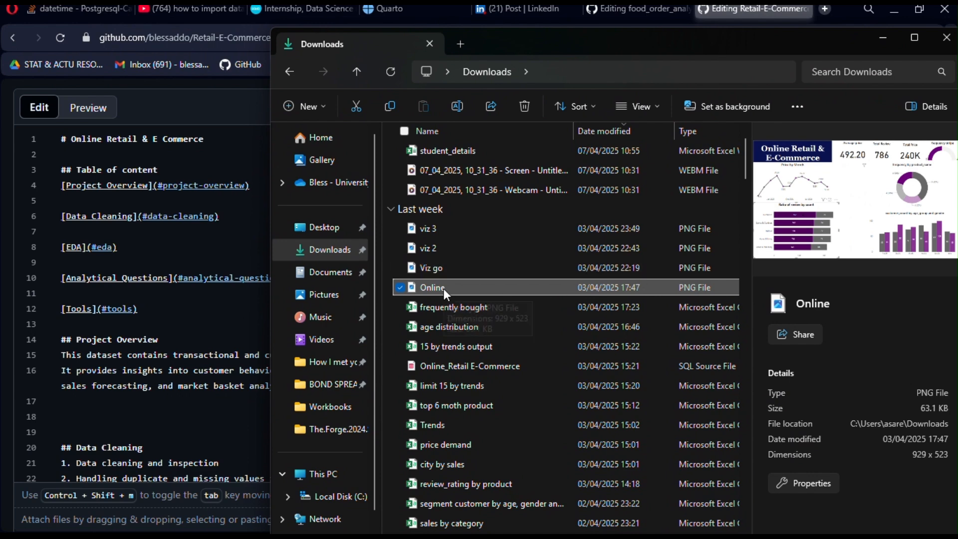
drag(443, 288, 165, 408)
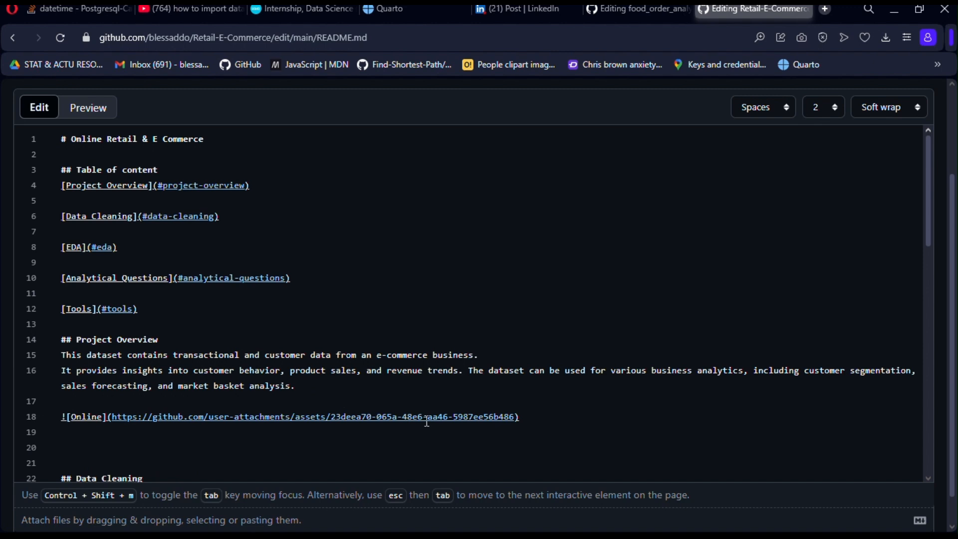
click(524, 417)
key(Return)
Step: Insert the Viz go PNG image from Downloads into the README below the Online image
mouse_move(641, 526)
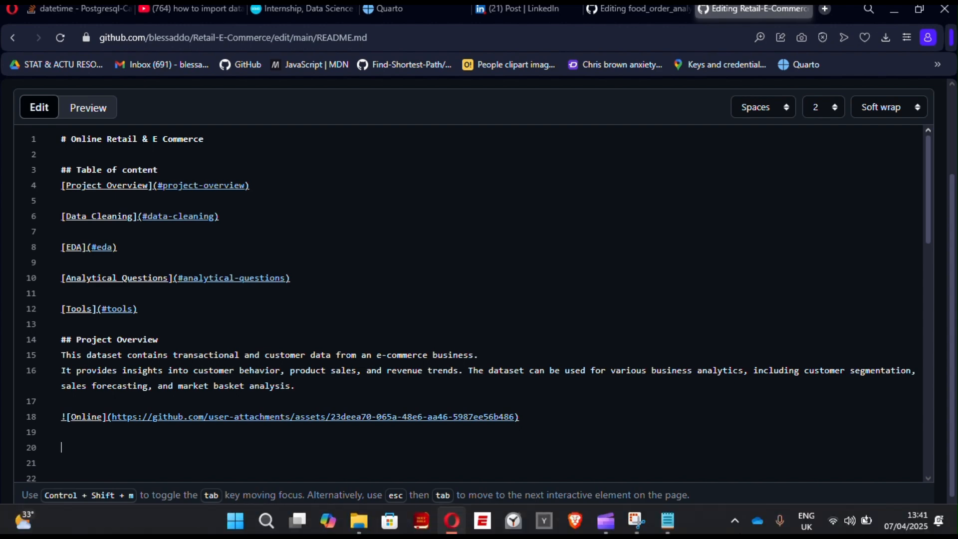
click(359, 516)
click(432, 270)
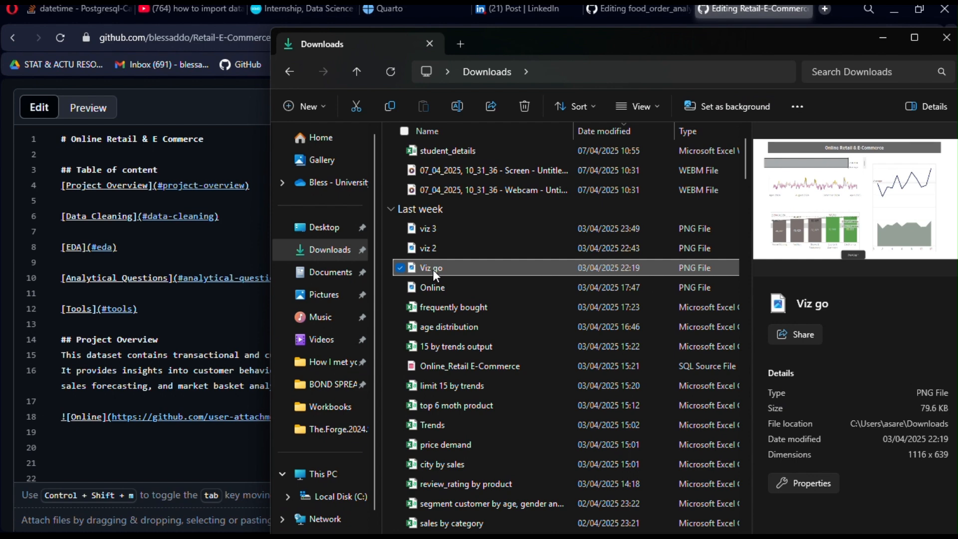
drag(254, 303, 95, 440)
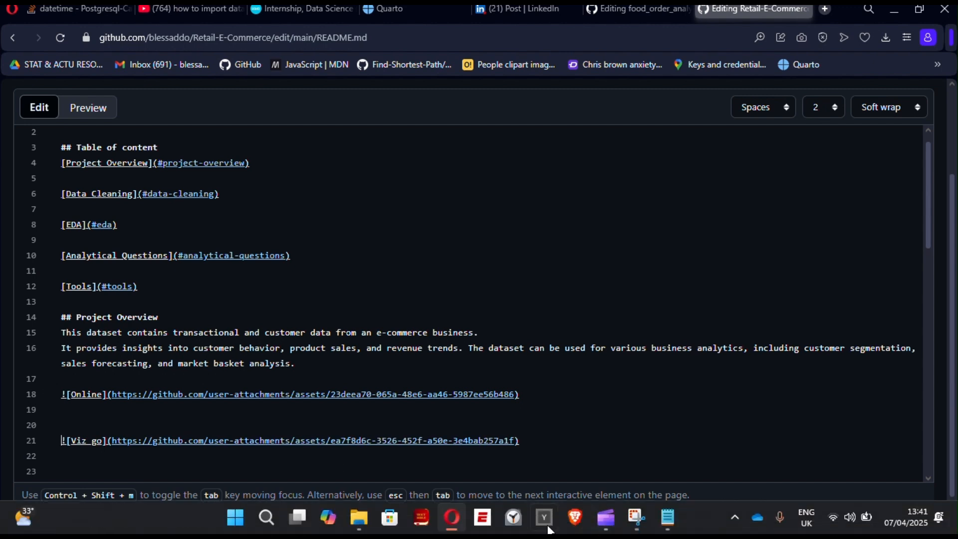
Step: Insert the viz 3 PNG image from Downloads into the README directly below the Viz go image
mouse_move(602, 519)
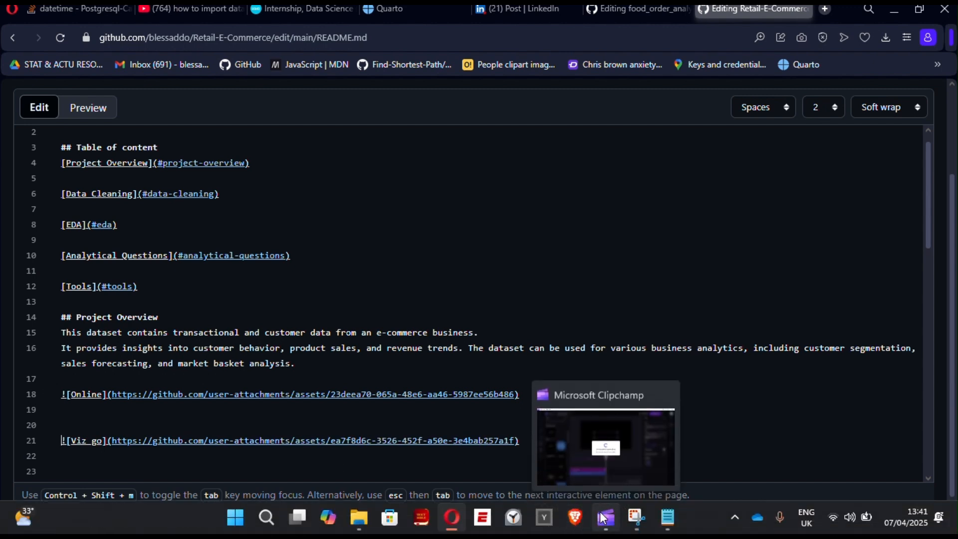
click(363, 518)
click(523, 228)
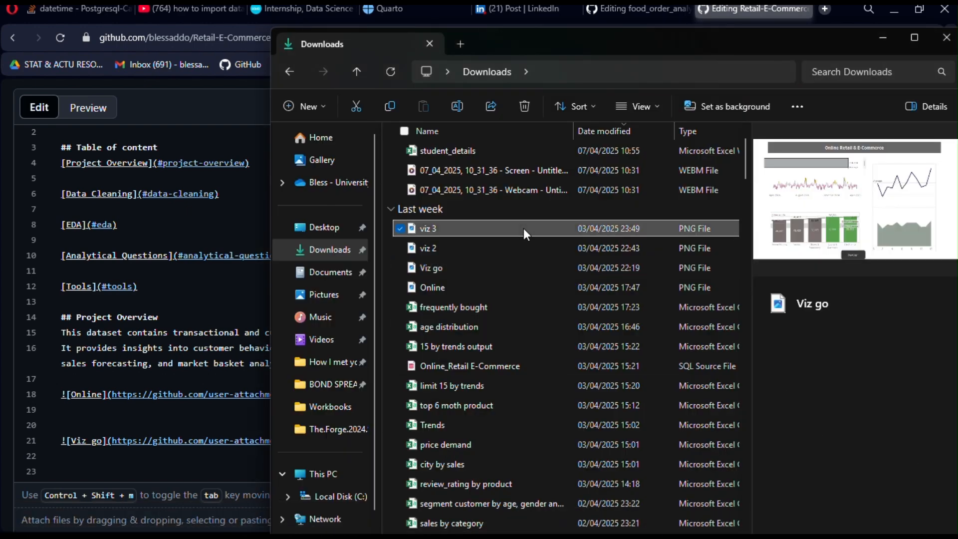
drag(508, 227, 181, 465)
Step: Even out the spacing of the three image links so exactly one empty line separates each pair
click(74, 421)
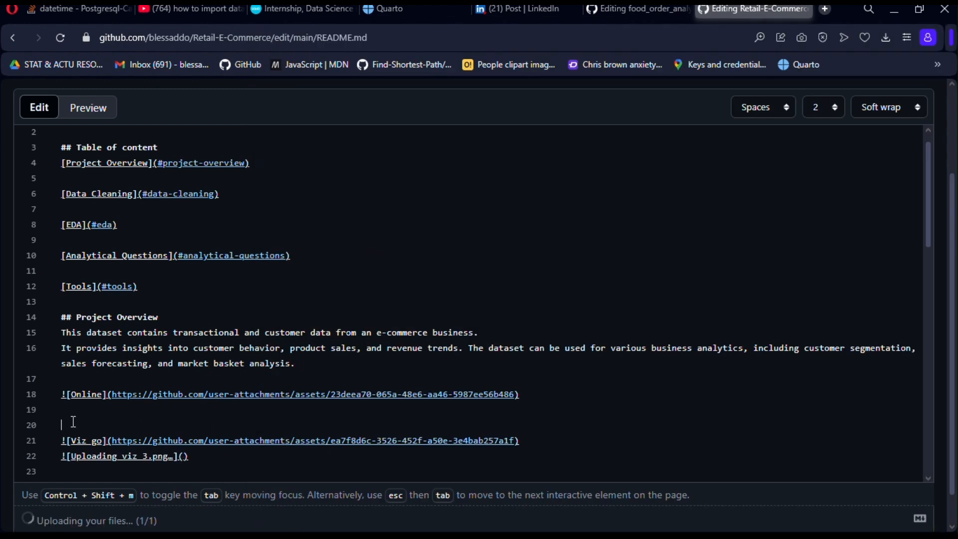
key(BackSpace)
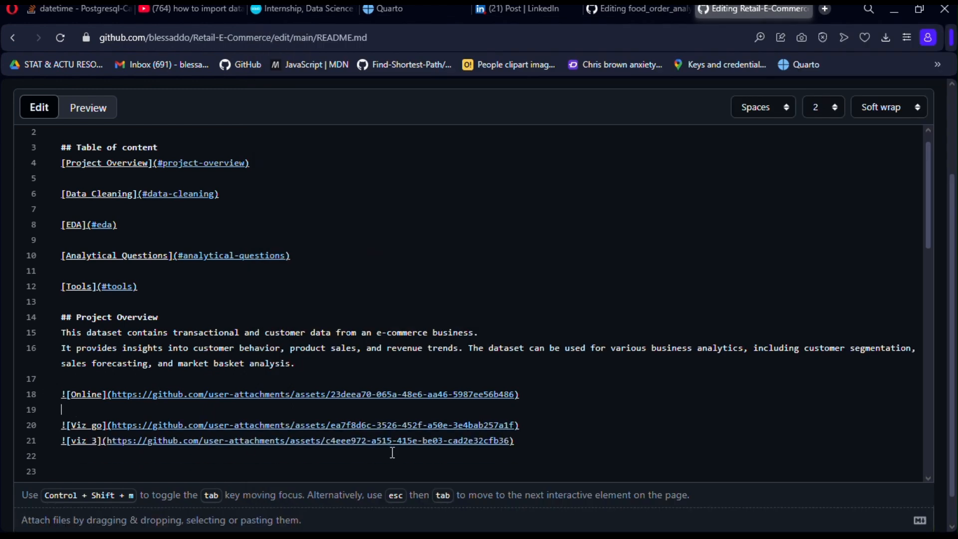
click(533, 431)
key(Return)
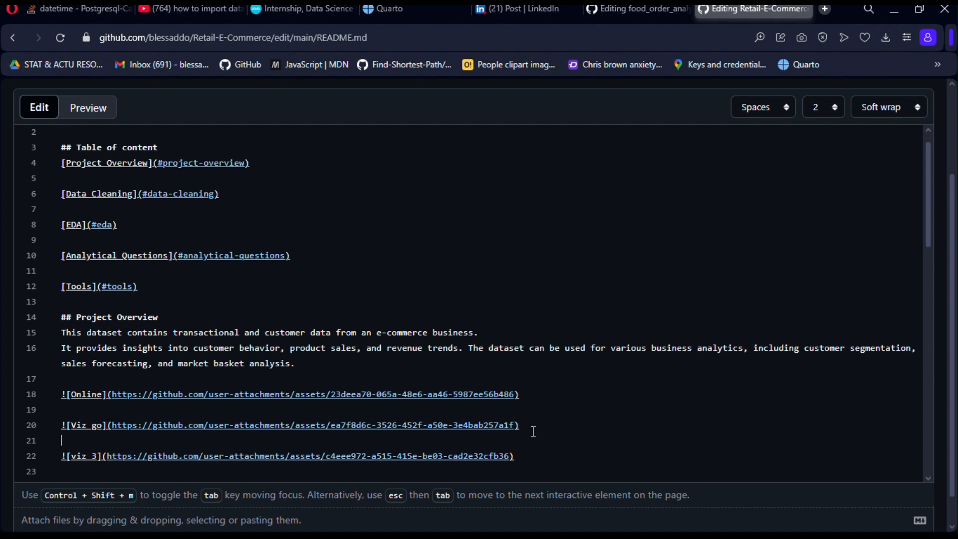
Step: Preview the rendered README and check the images placed under Project Overview
click(97, 115)
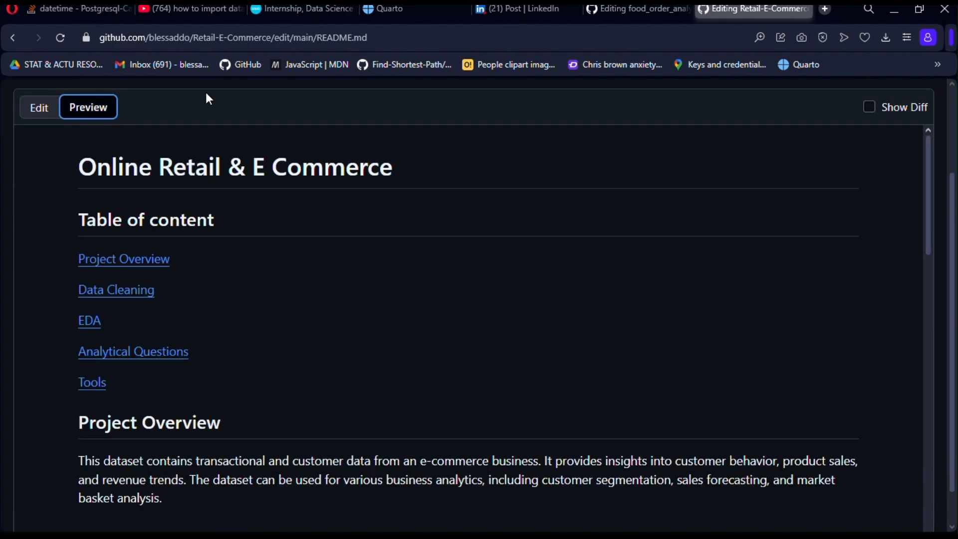
drag(929, 152, 862, 148)
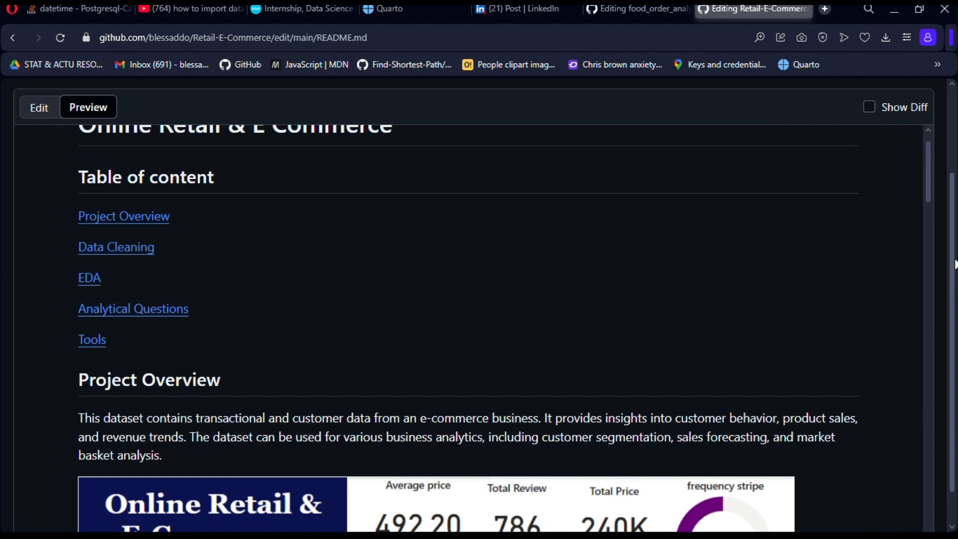
drag(954, 264, 942, 346)
drag(931, 151, 946, 58)
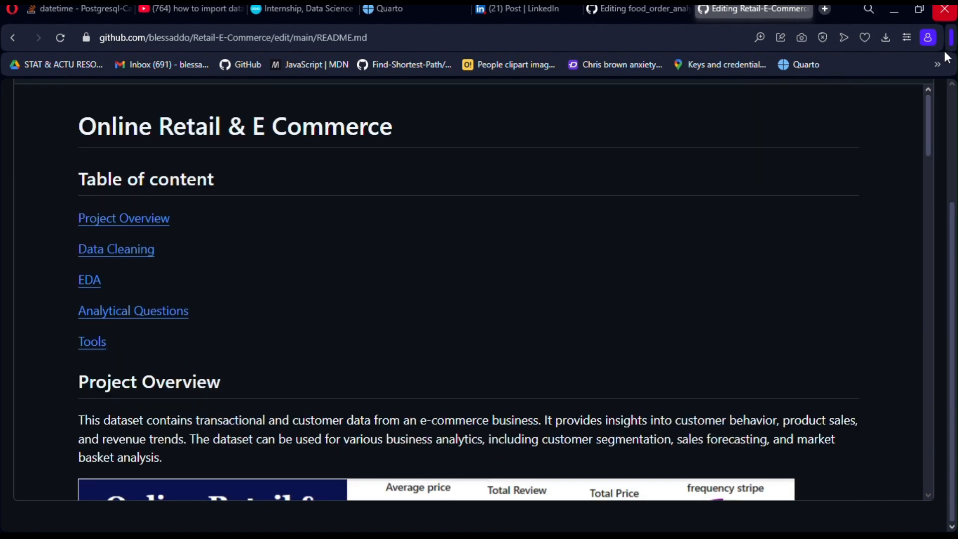
Step: Commit the README changes directly to the main branch with the message "Update README.md"
scroll(944, 144, up, 3)
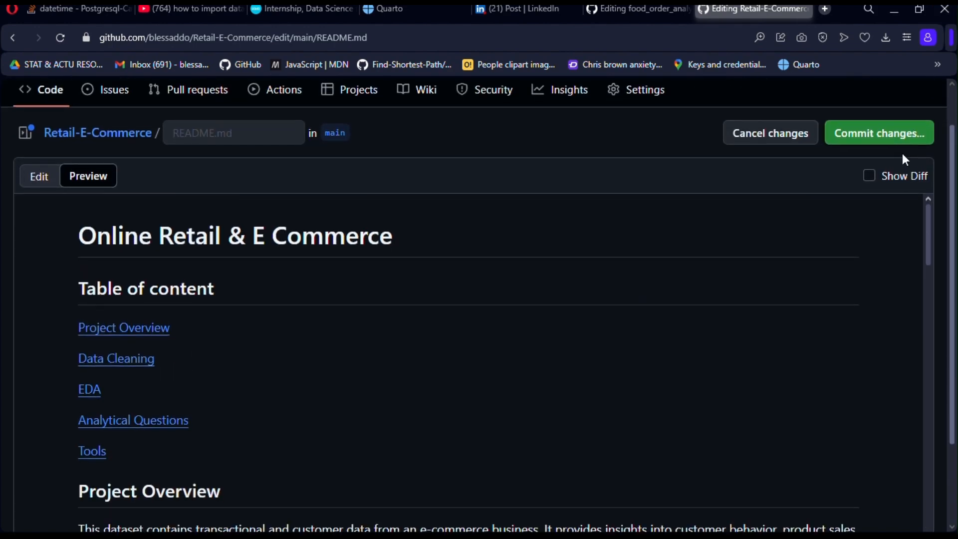
scroll(908, 144, up, 1)
scroll(907, 149, down, 1)
click(902, 153)
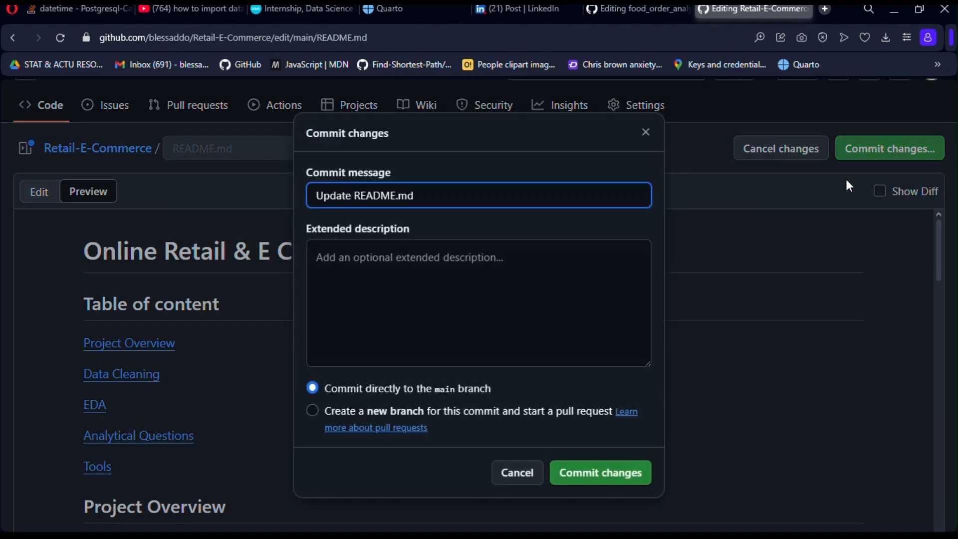
click(583, 483)
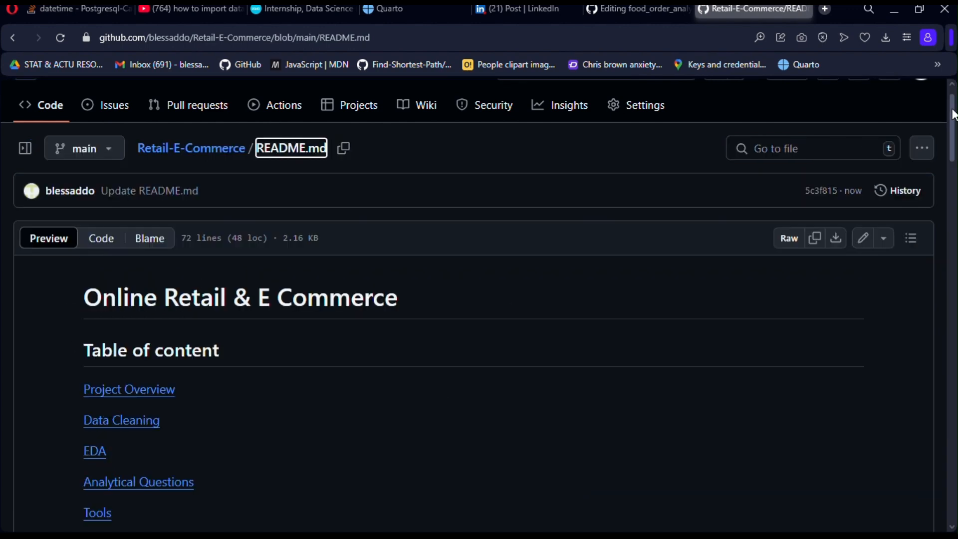
Step: Open the Retail-E-Commerce repository's main page and look over the published README with its dashboard images
scroll(513, 180, up, 1)
click(169, 193)
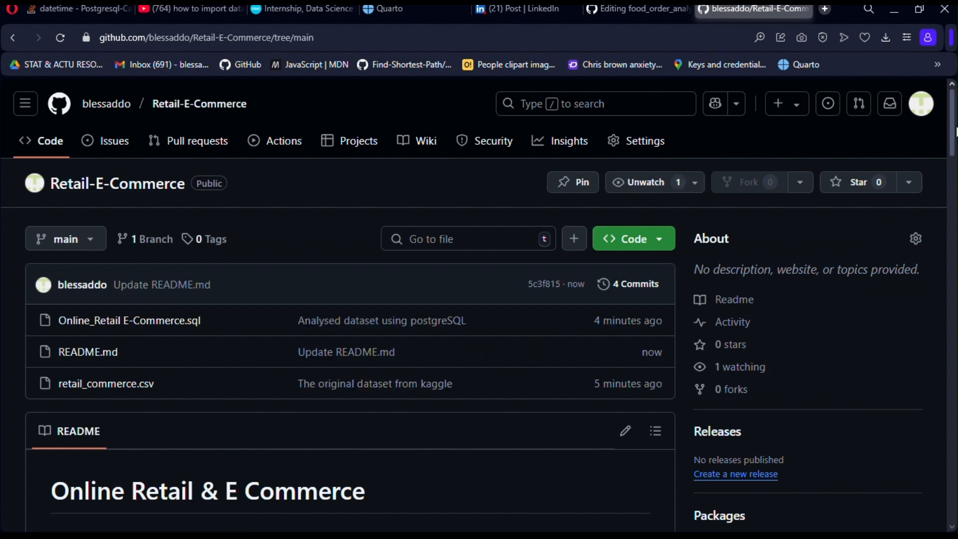
drag(955, 131, 948, 233)
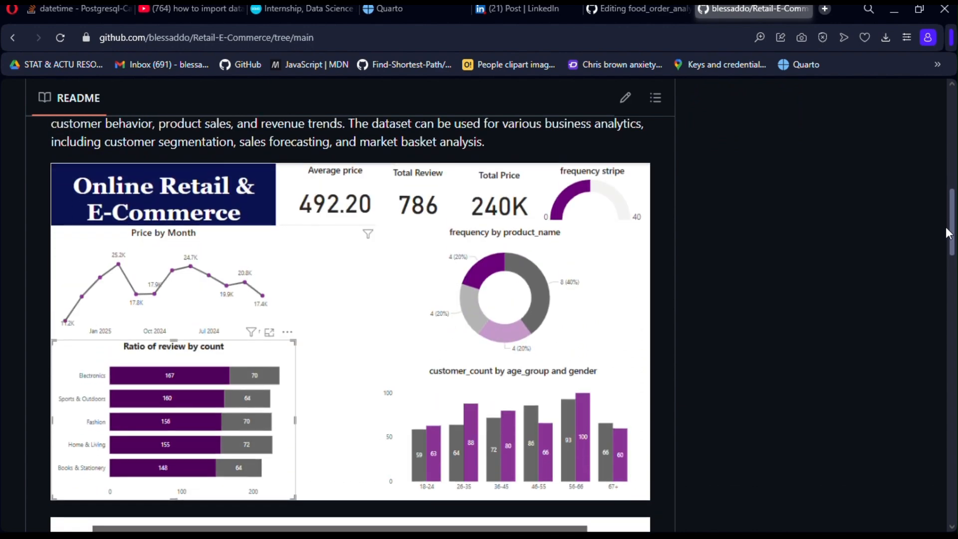
drag(948, 233, 956, 130)
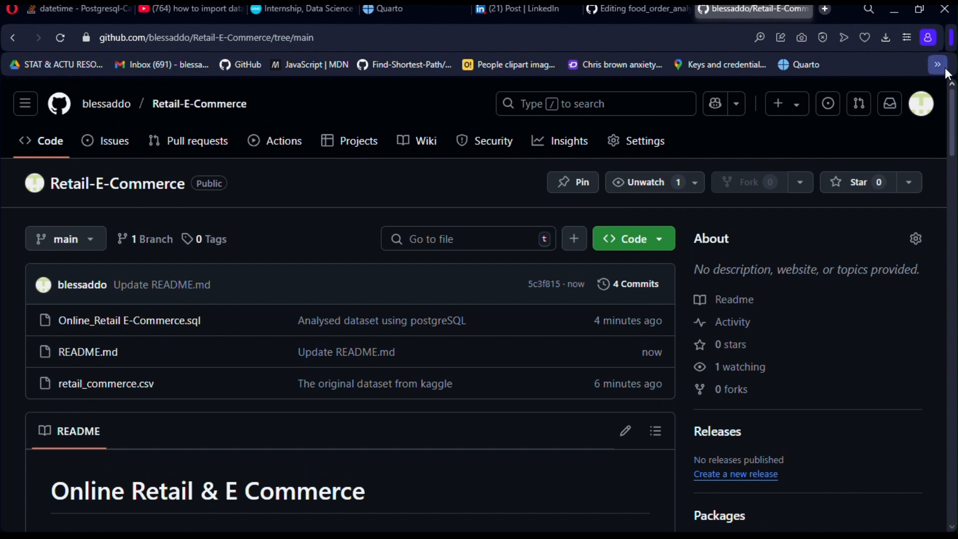